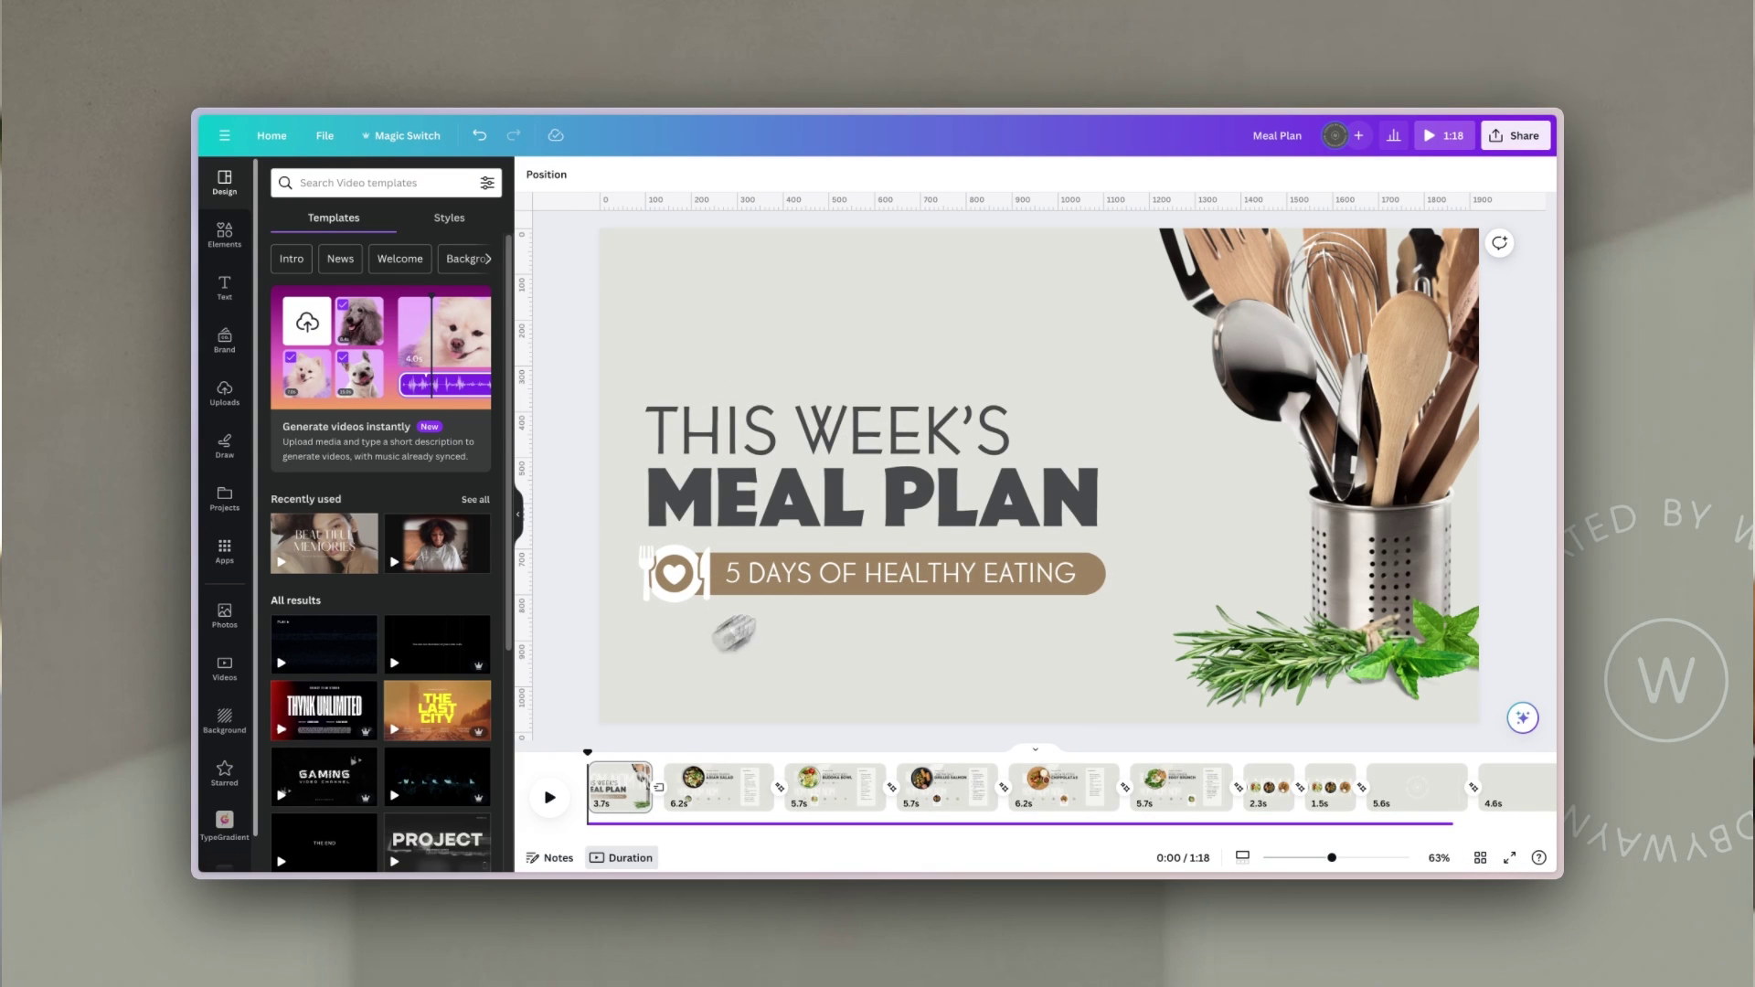
# - Select the faint neon NOM NOM NOM lettering on the Meal Plan title page
pyautogui.click(1422, 320)
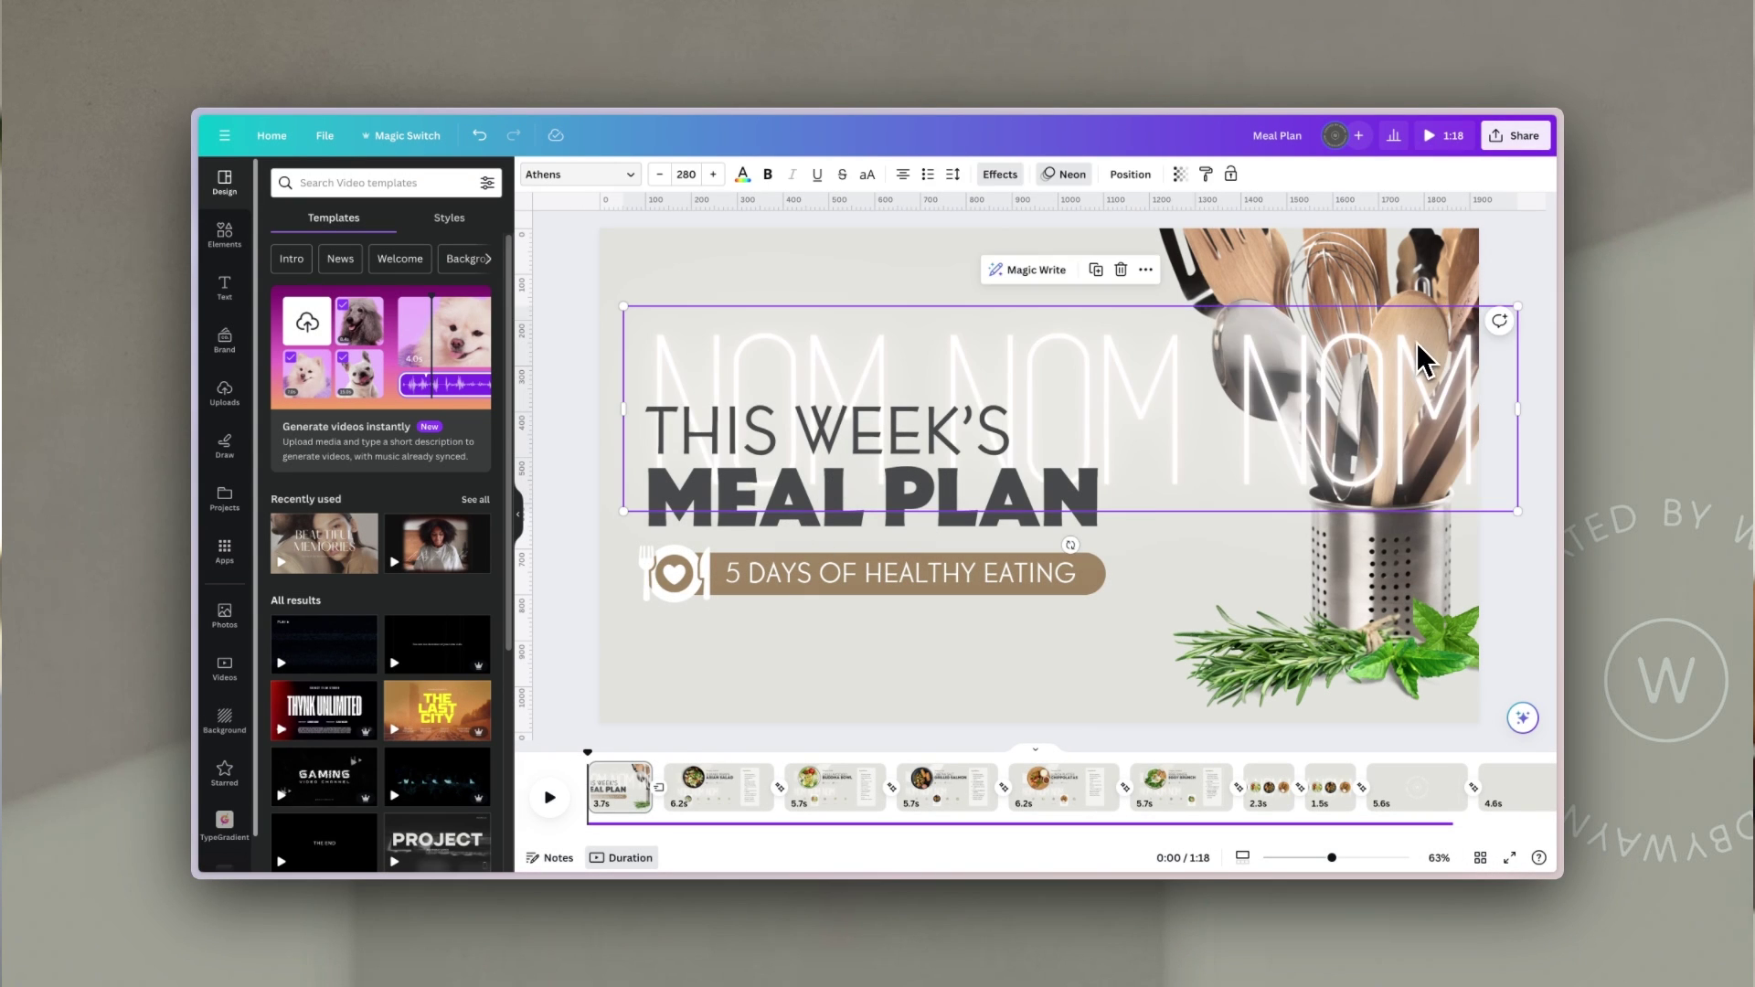
# - Give the NOM NOM NOM text the Neon animation from Exaggerate, playing on enter
pyautogui.click(1431, 256)
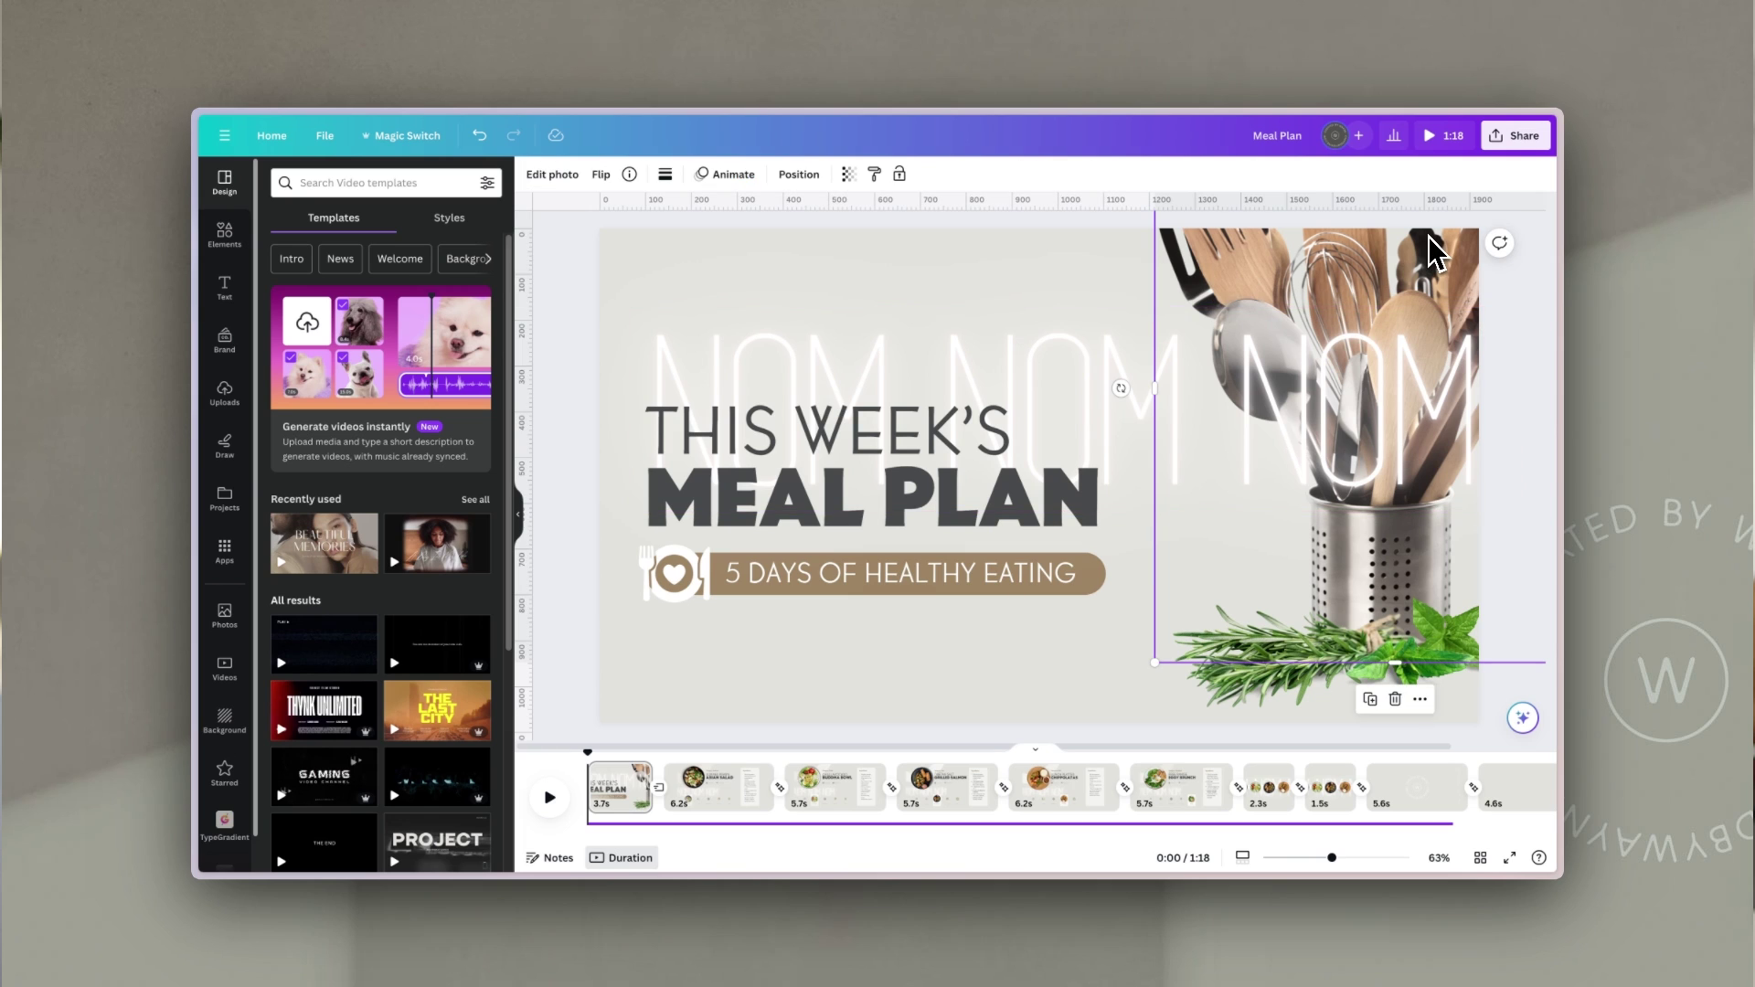
pyautogui.click(944, 399)
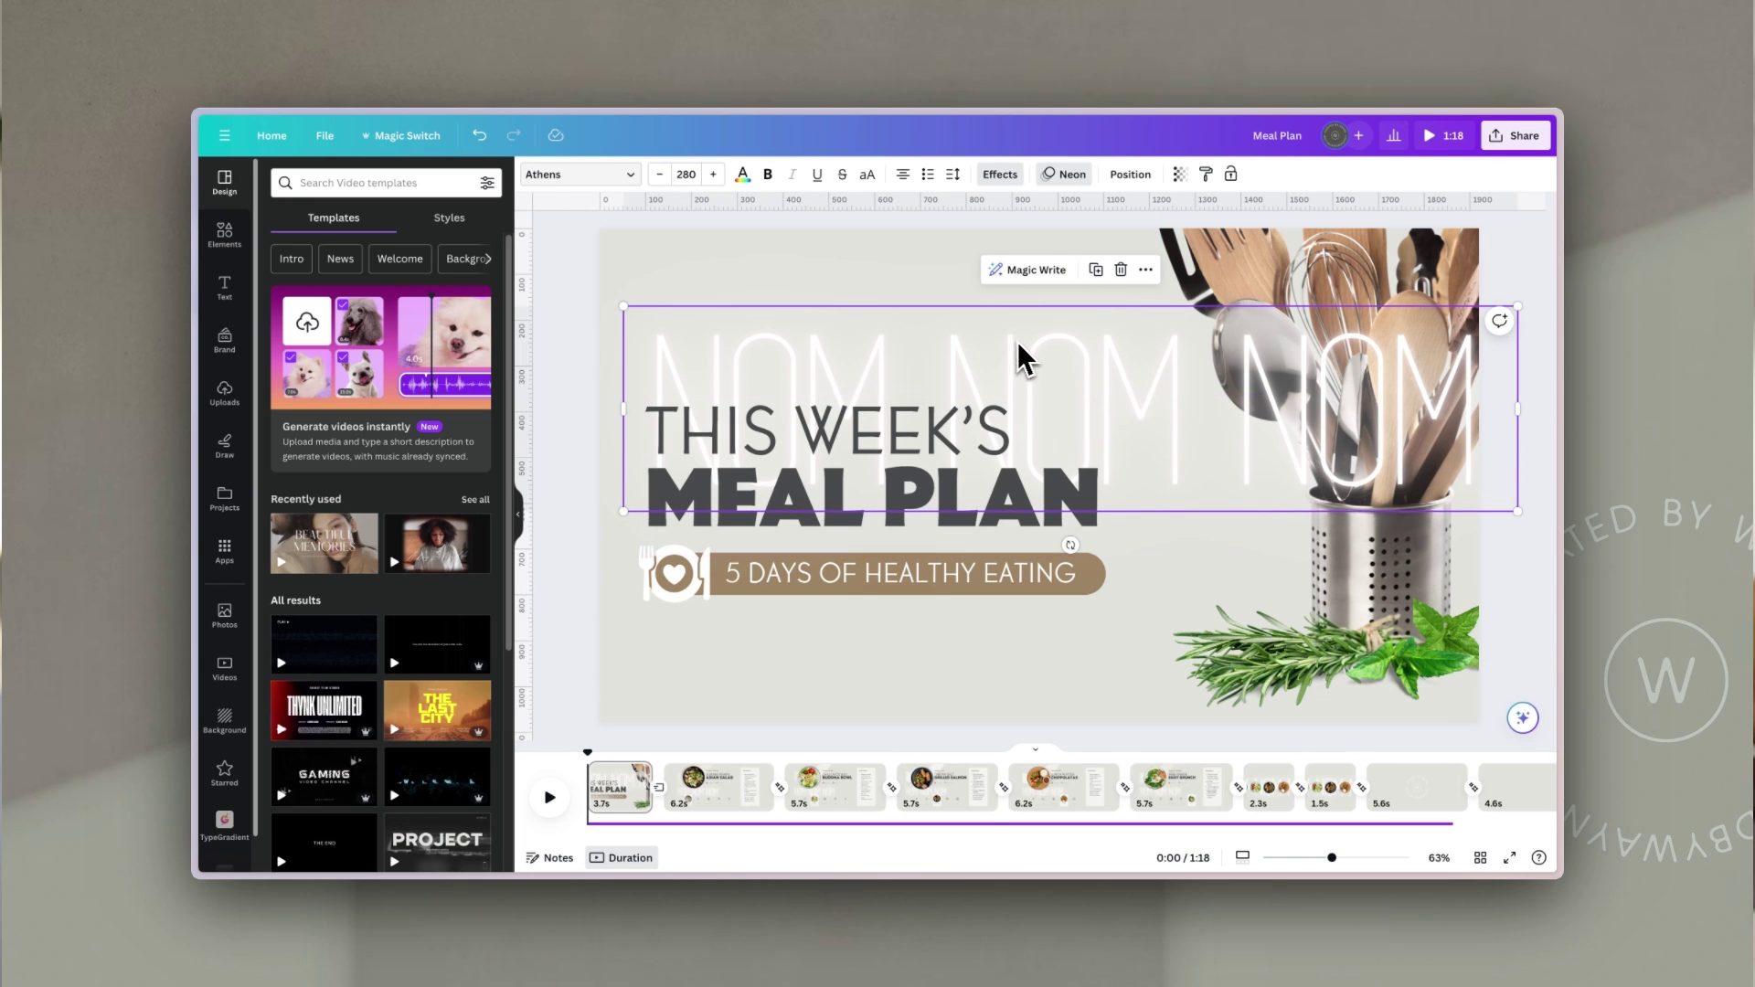
pyautogui.click(1063, 176)
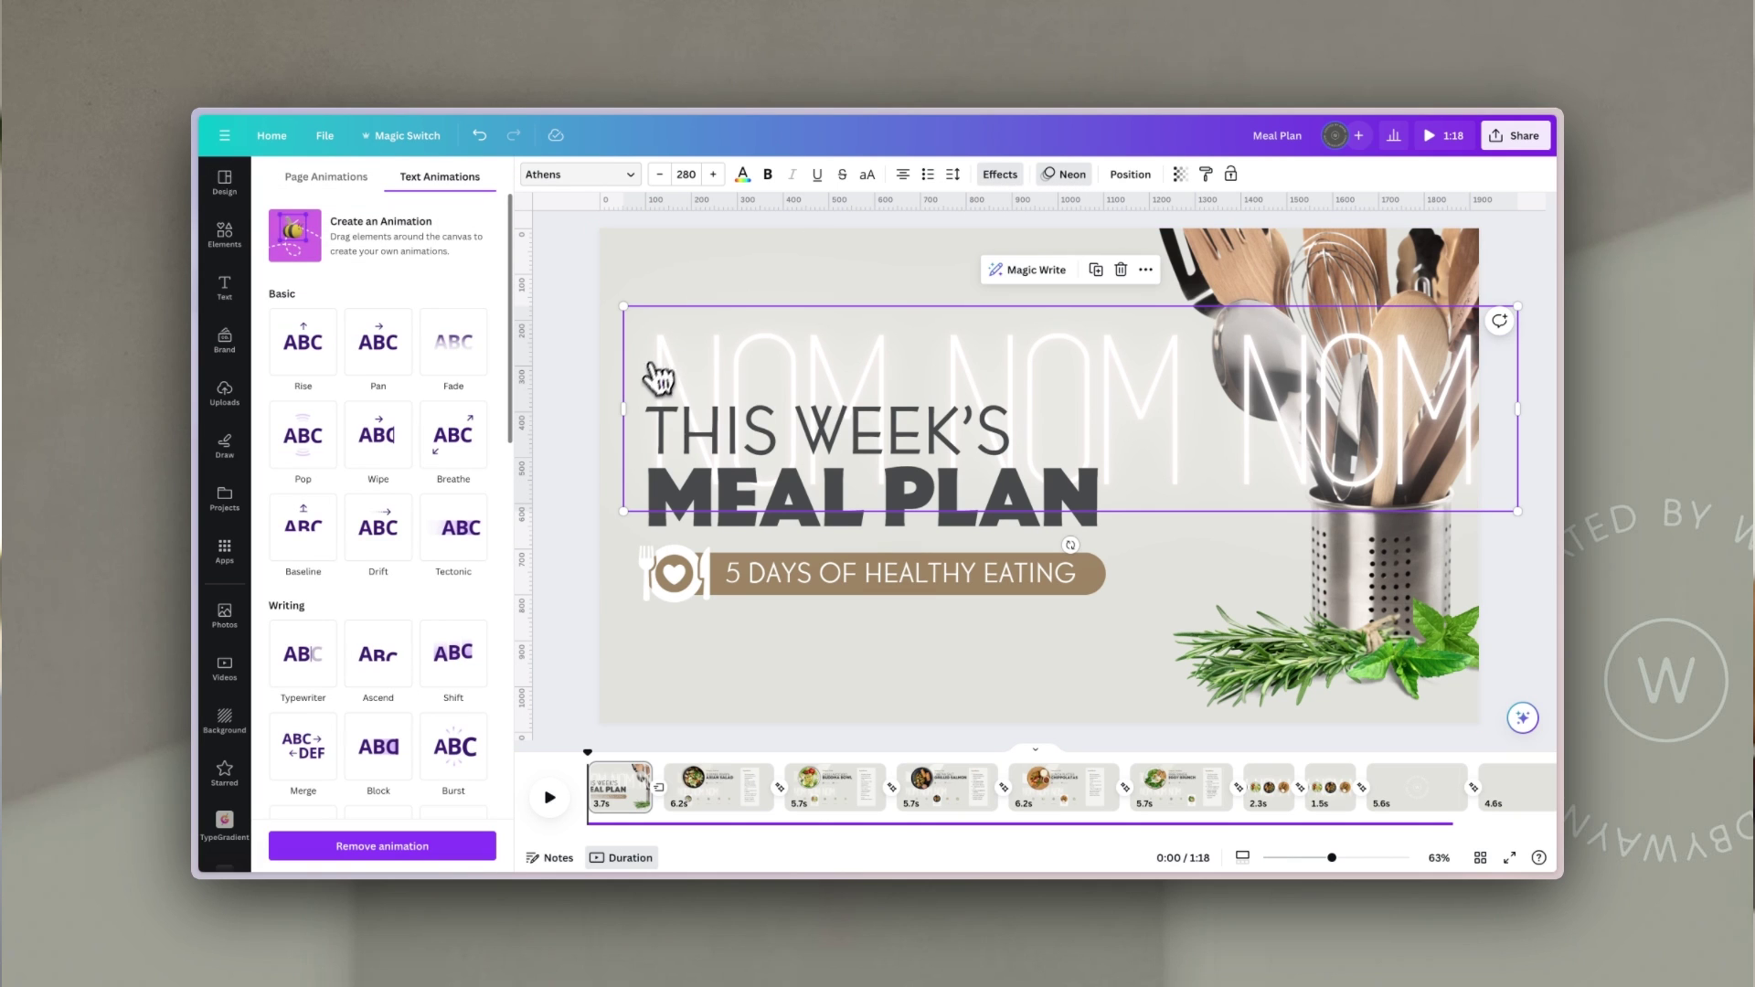
pyautogui.scroll(-3, 507, 722)
pyautogui.scroll(-2, 494, 732)
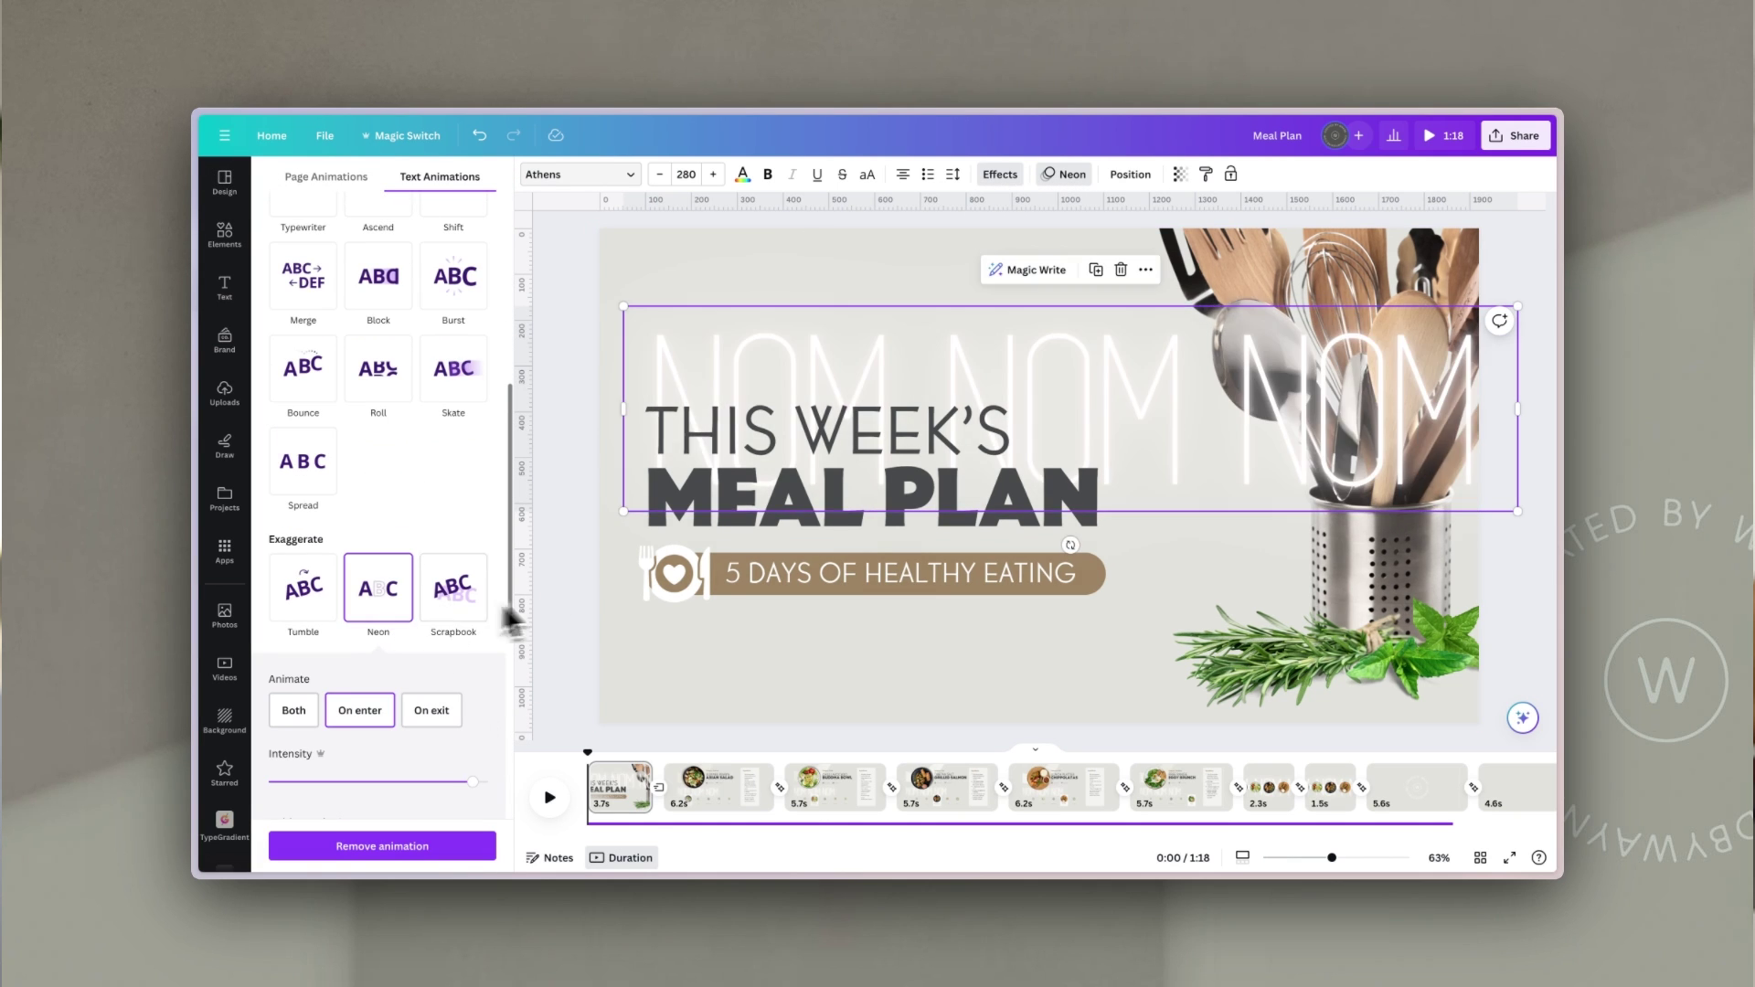
pyautogui.click(576, 593)
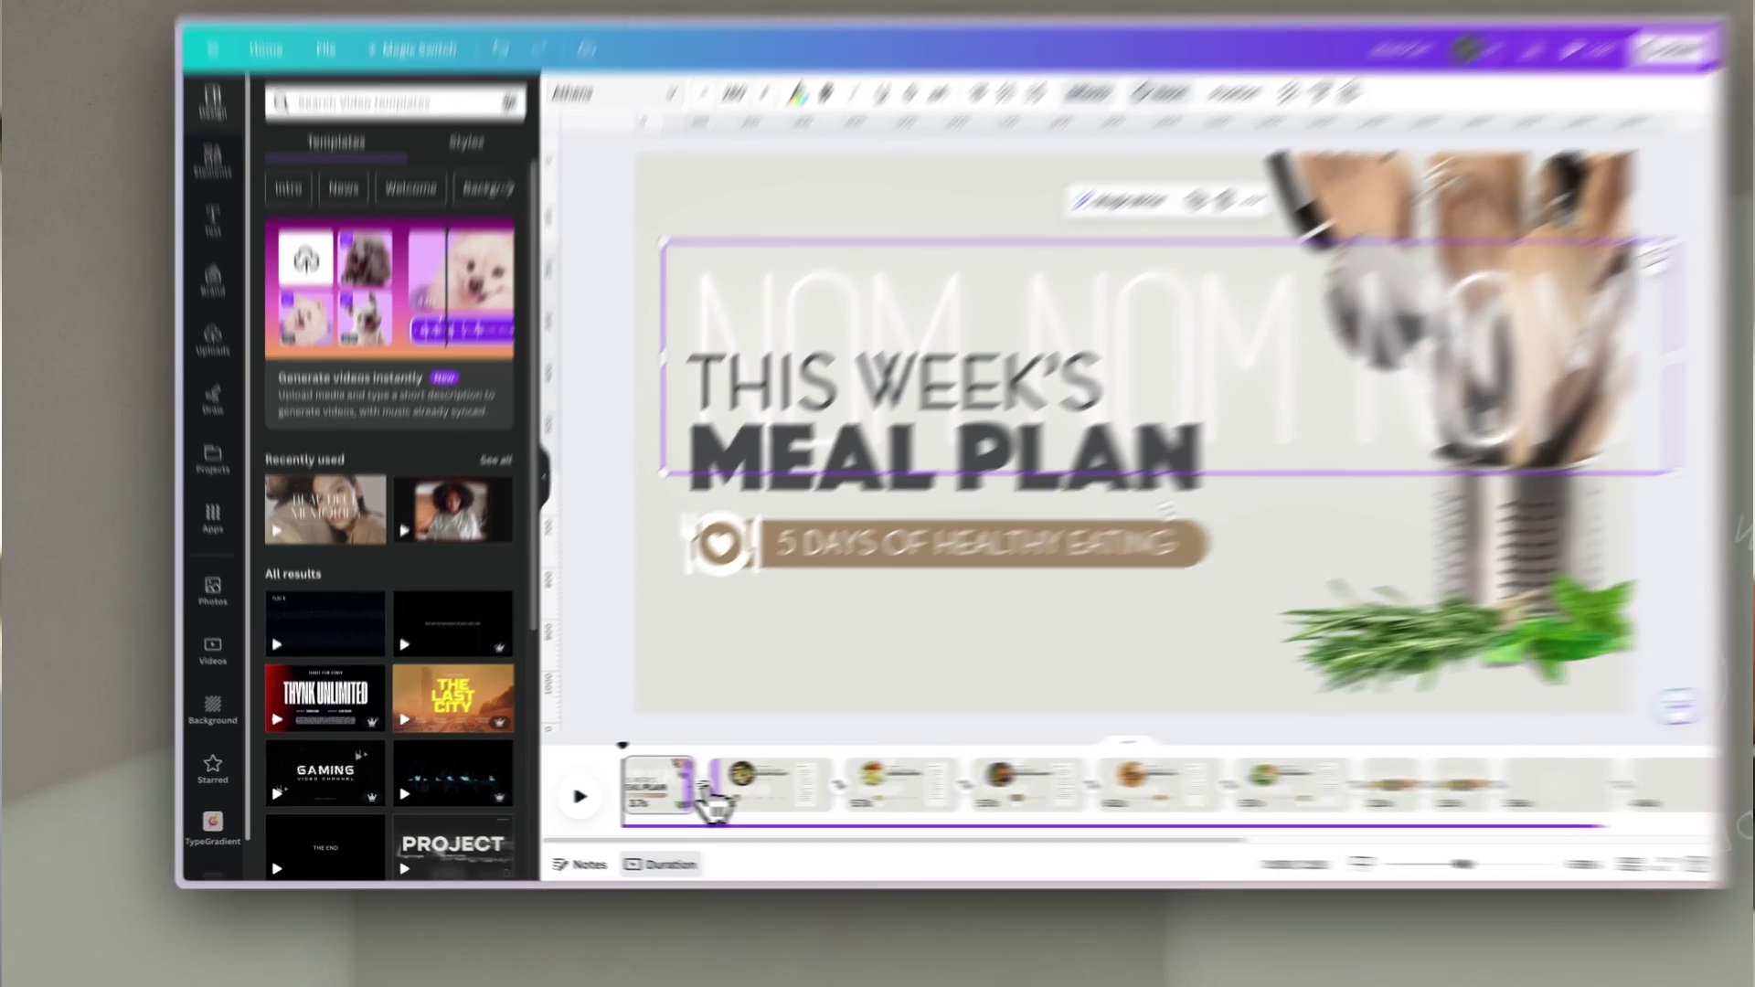
# - Add a 1-second downward Flow transition between the title page and page 2
pyautogui.click(660, 790)
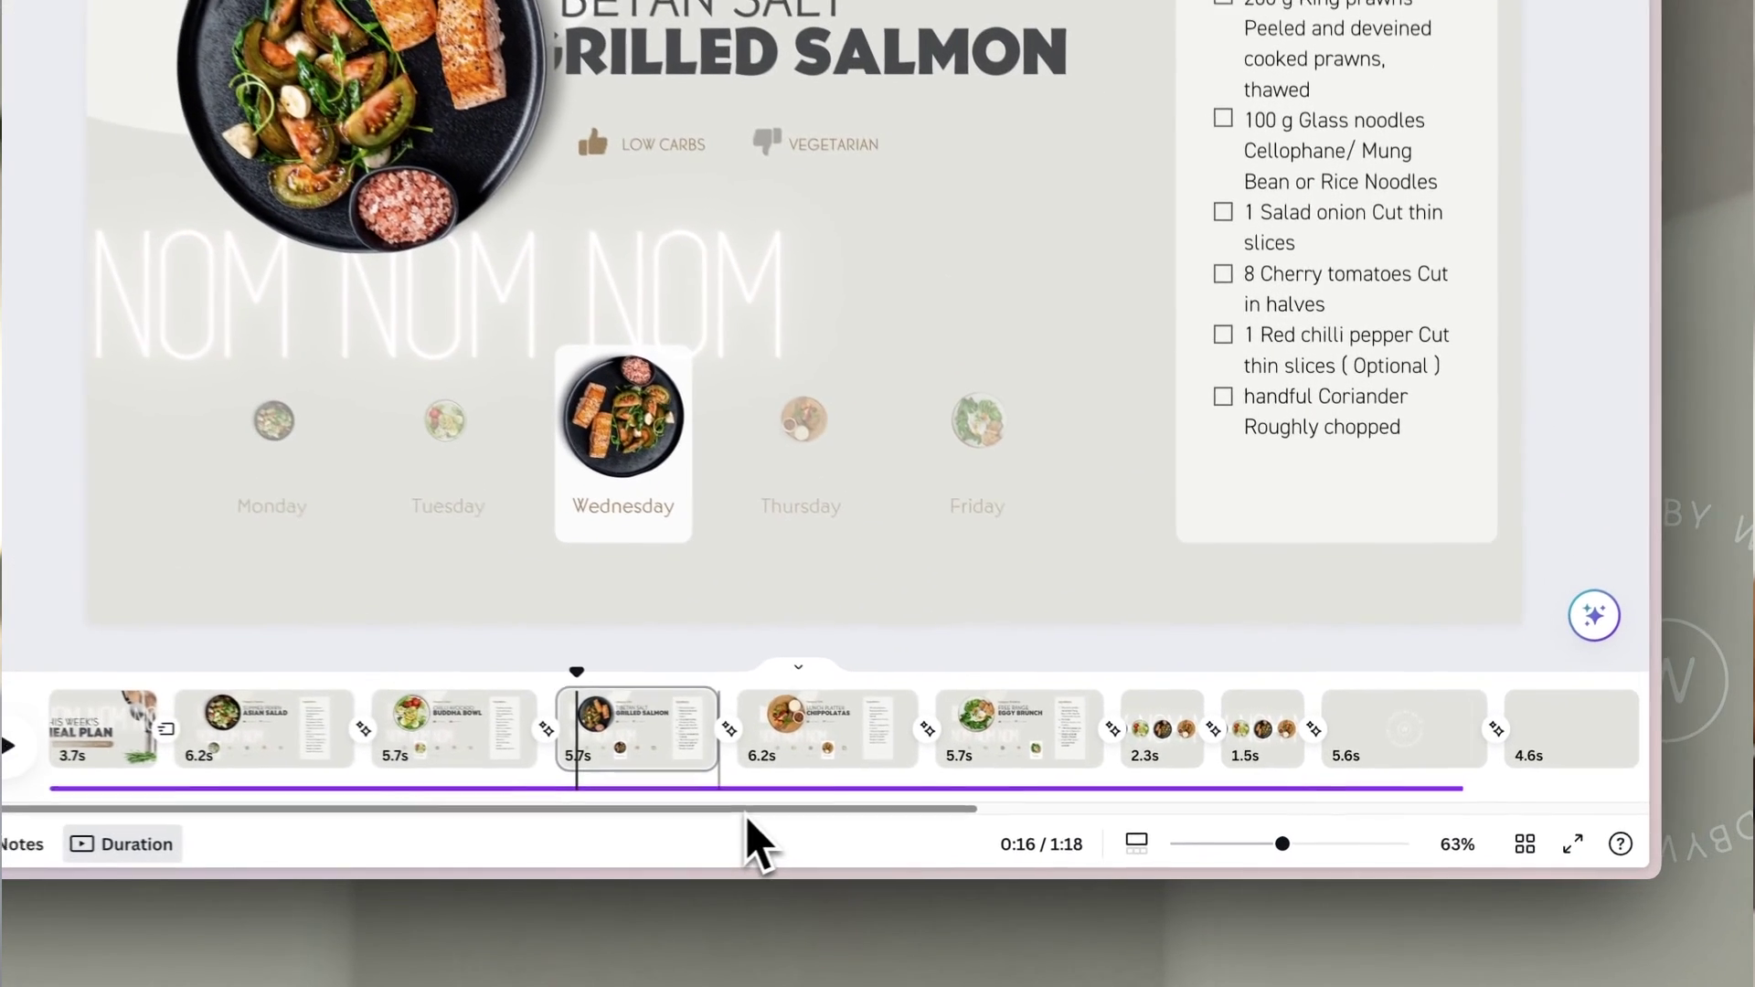
pyautogui.moveTo(748, 819); pyautogui.dragTo(1475, 814)
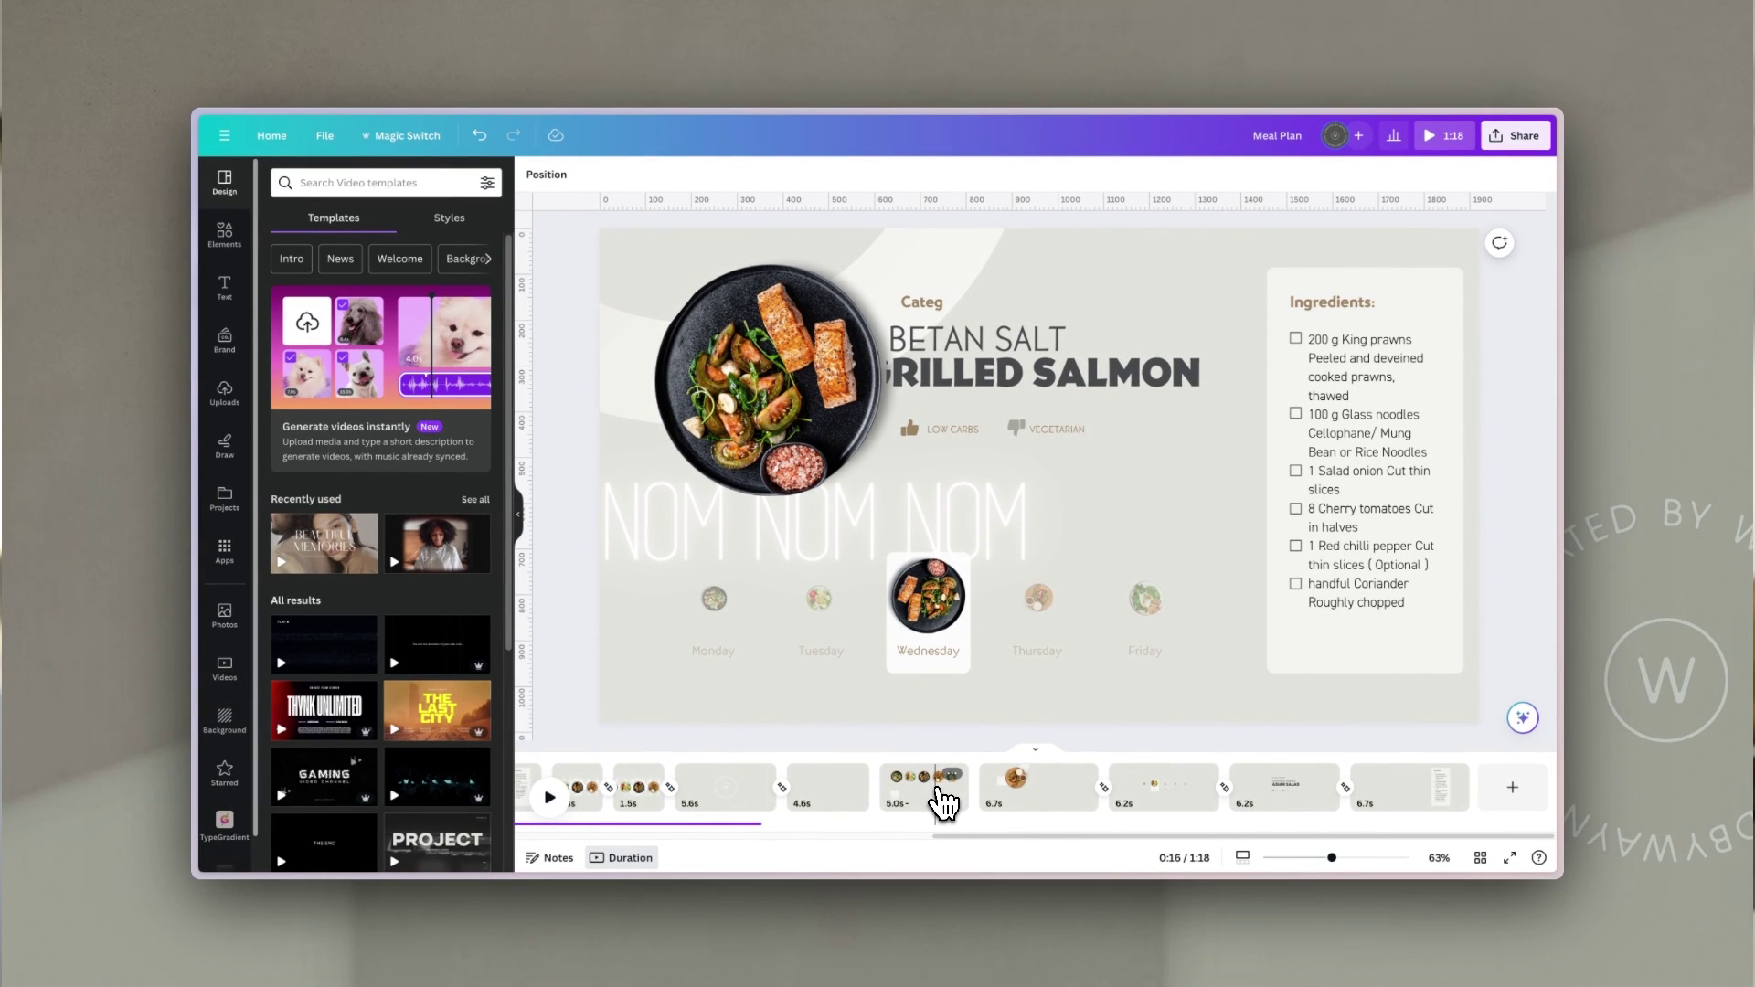
# - Inspect the white card and plates on the 5.0s page, then open the 6.7s wooden platter page
pyautogui.click(942, 803)
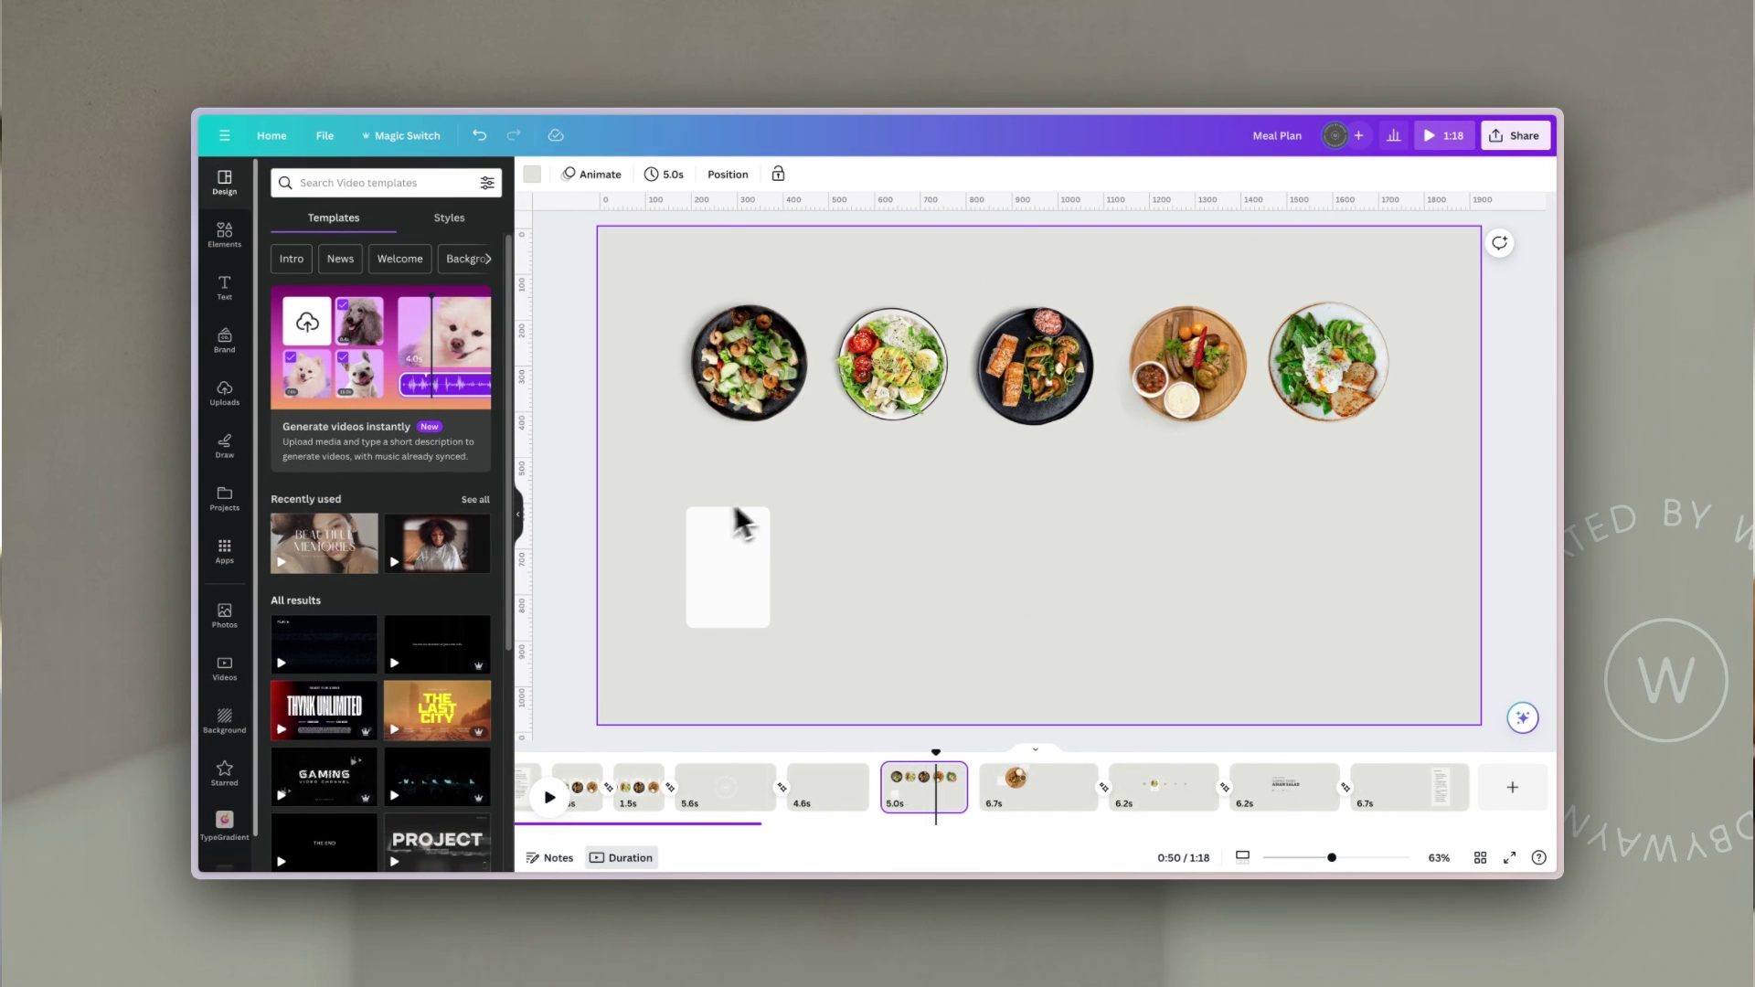
pyautogui.click(730, 540)
pyautogui.click(887, 631)
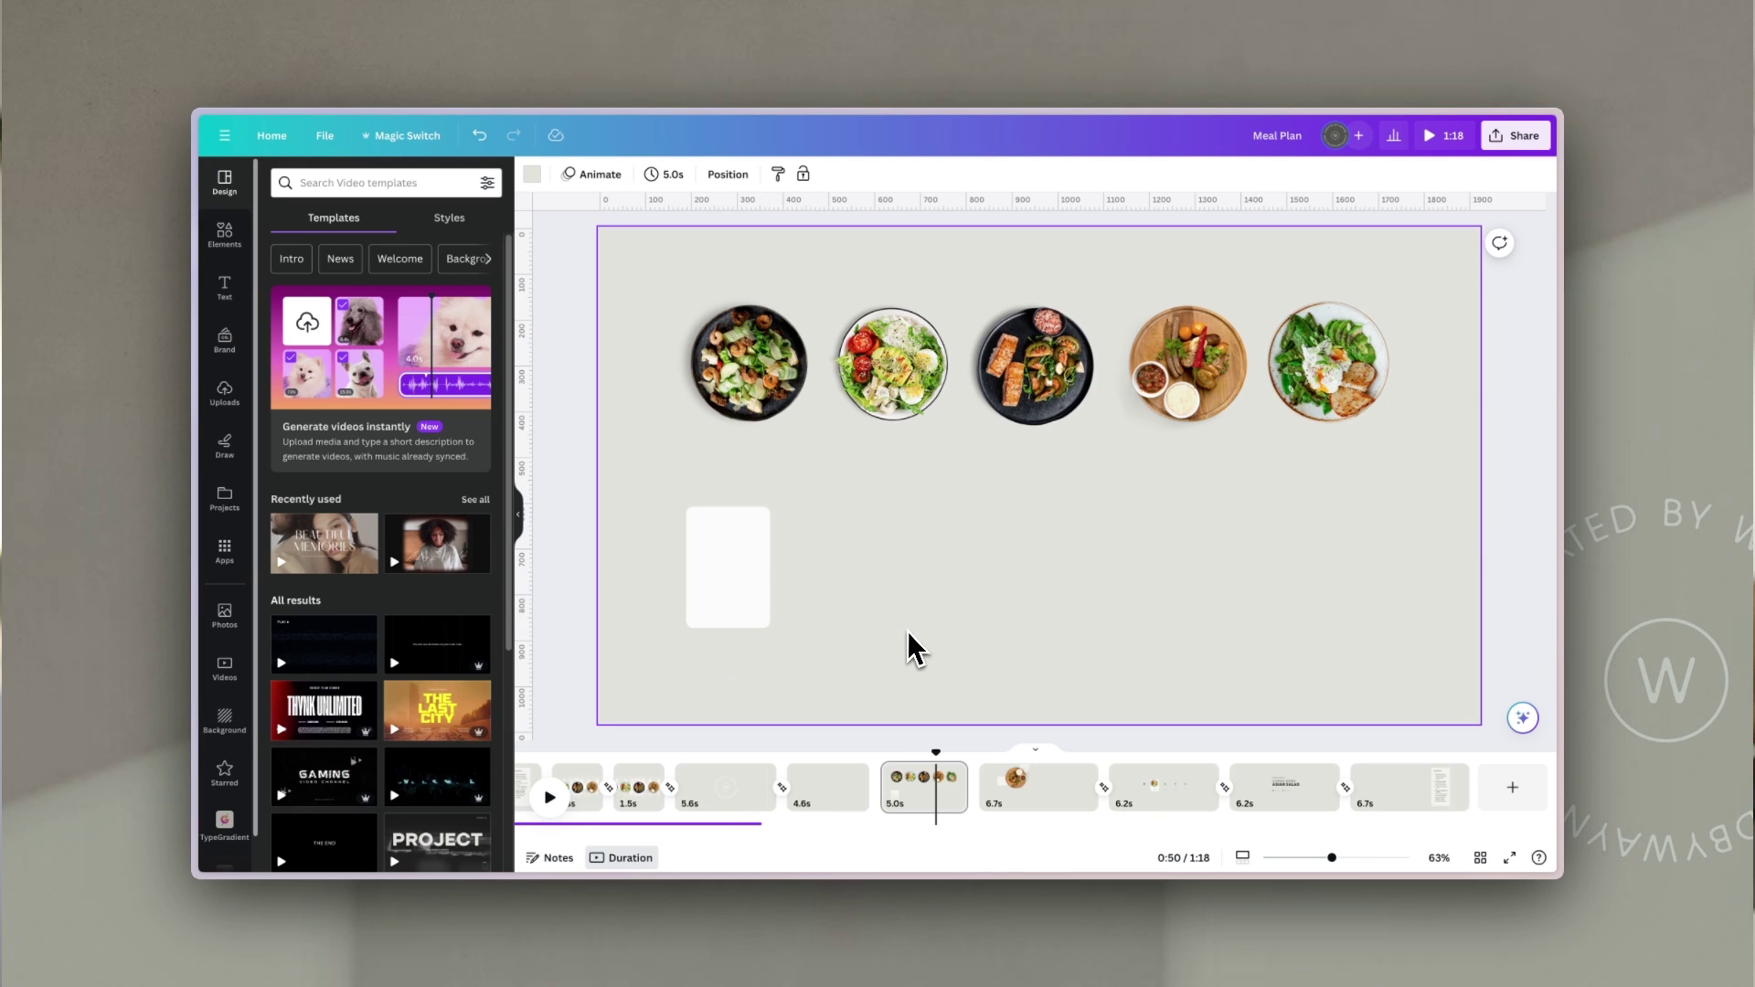
pyautogui.click(917, 402)
pyautogui.click(1053, 389)
pyautogui.click(1195, 407)
pyautogui.click(1348, 393)
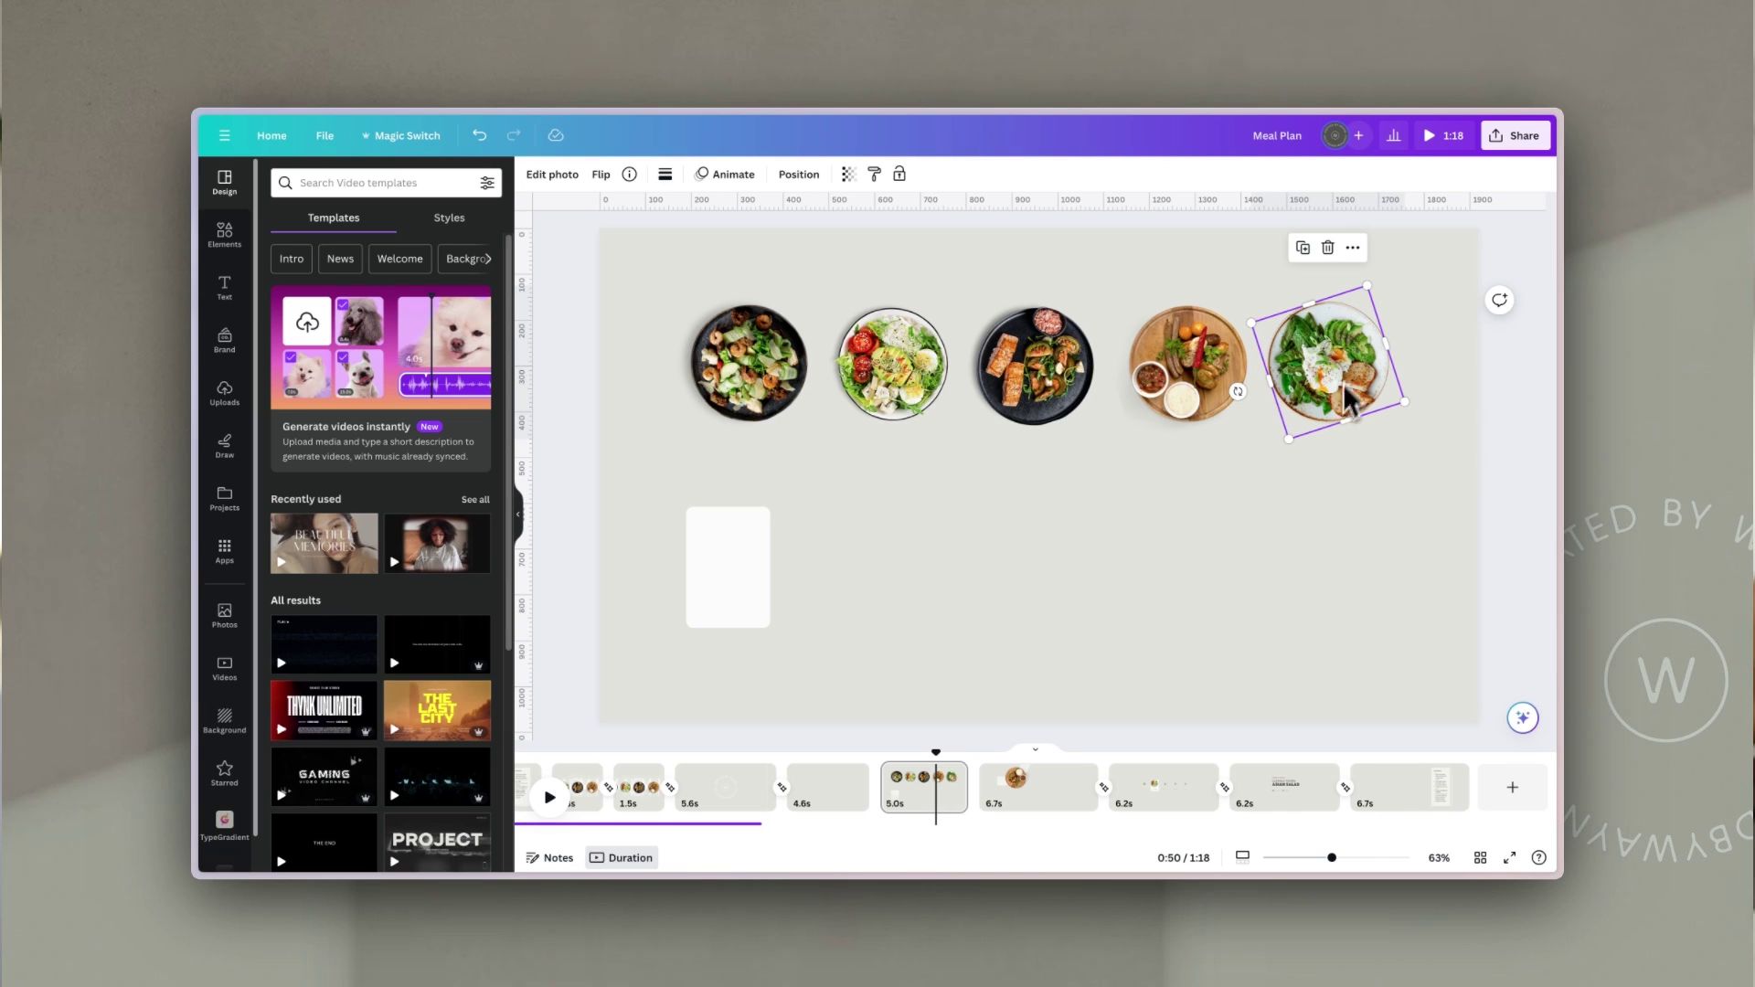
pyautogui.click(1043, 806)
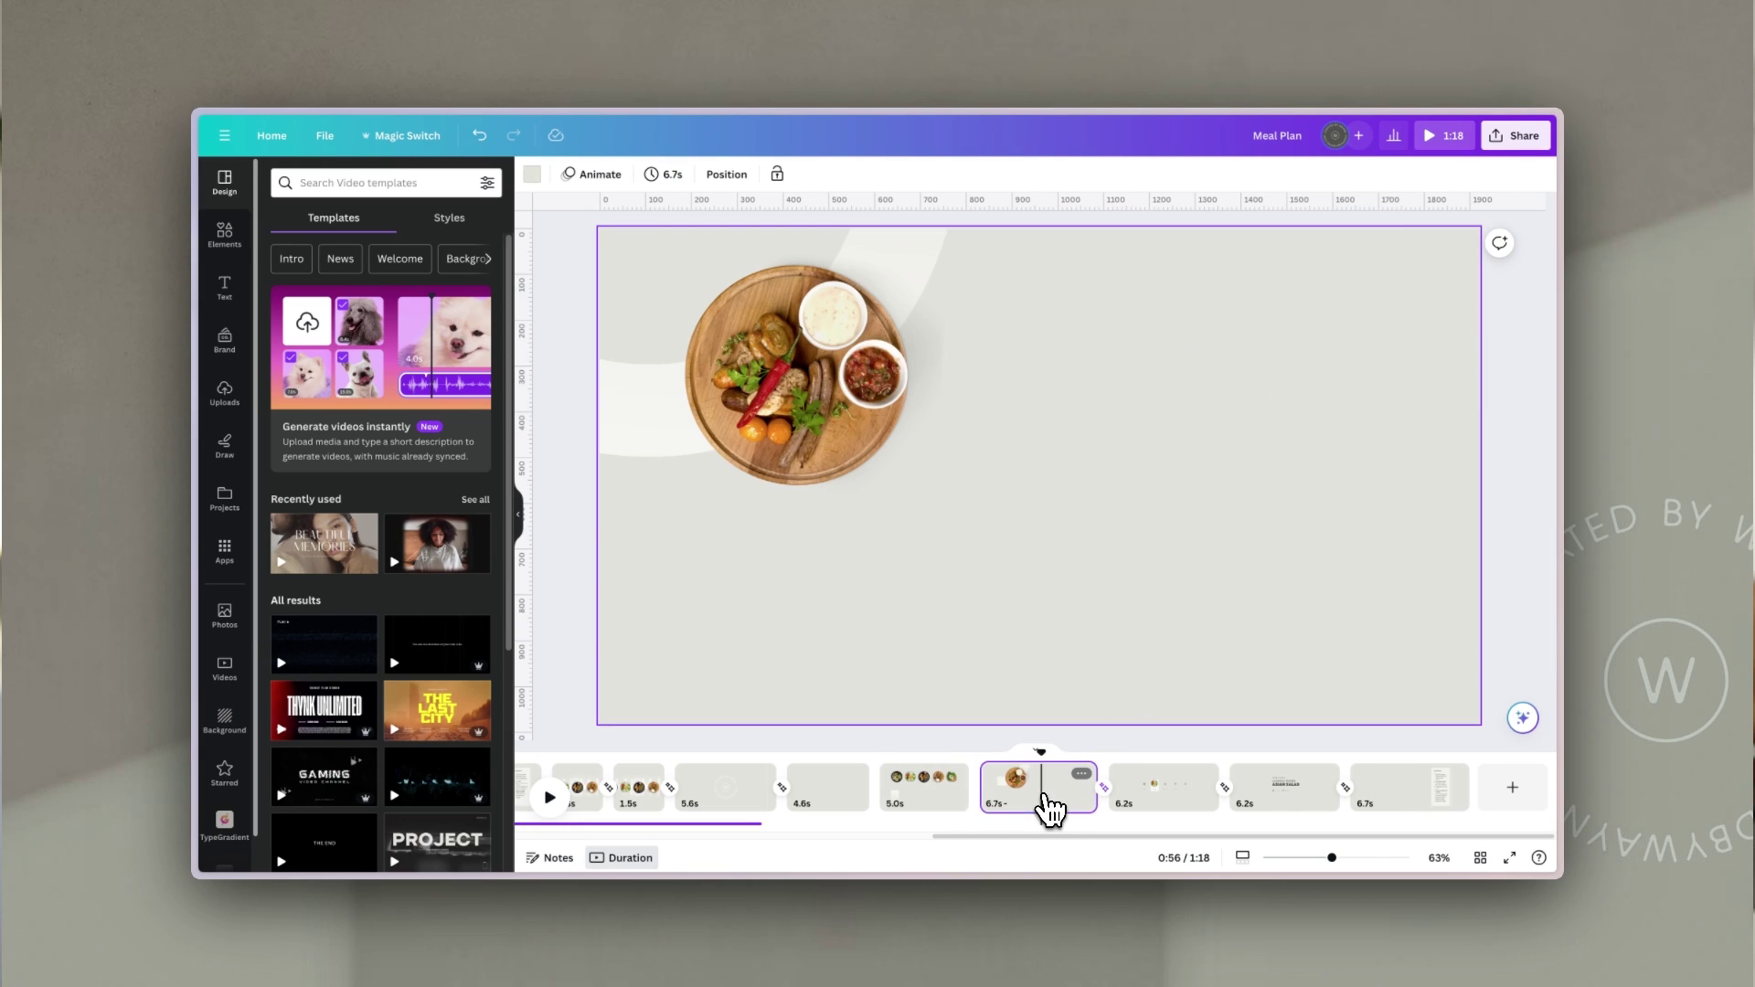
# - Rotate, move and shrink the five-plate group into a small ring near the centre
pyautogui.click(850, 441)
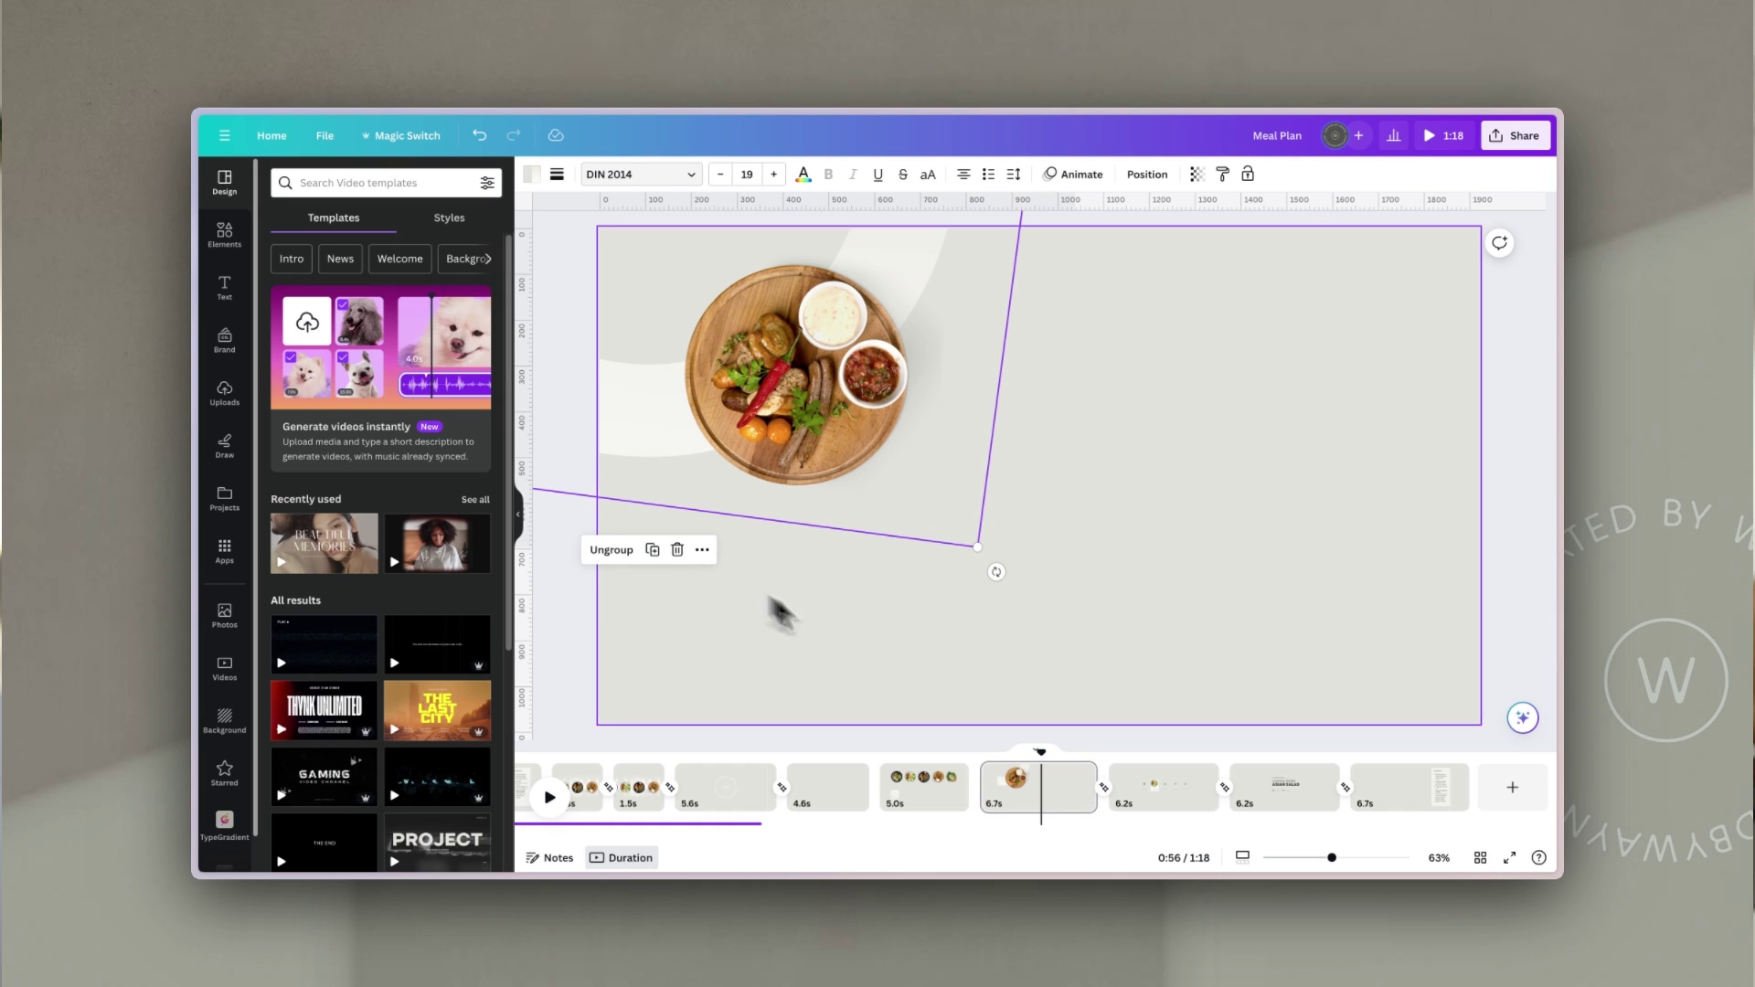
pyautogui.moveTo(994, 578); pyautogui.dragTo(1058, 302)
pyautogui.moveTo(835, 341); pyautogui.dragTo(1240, 652)
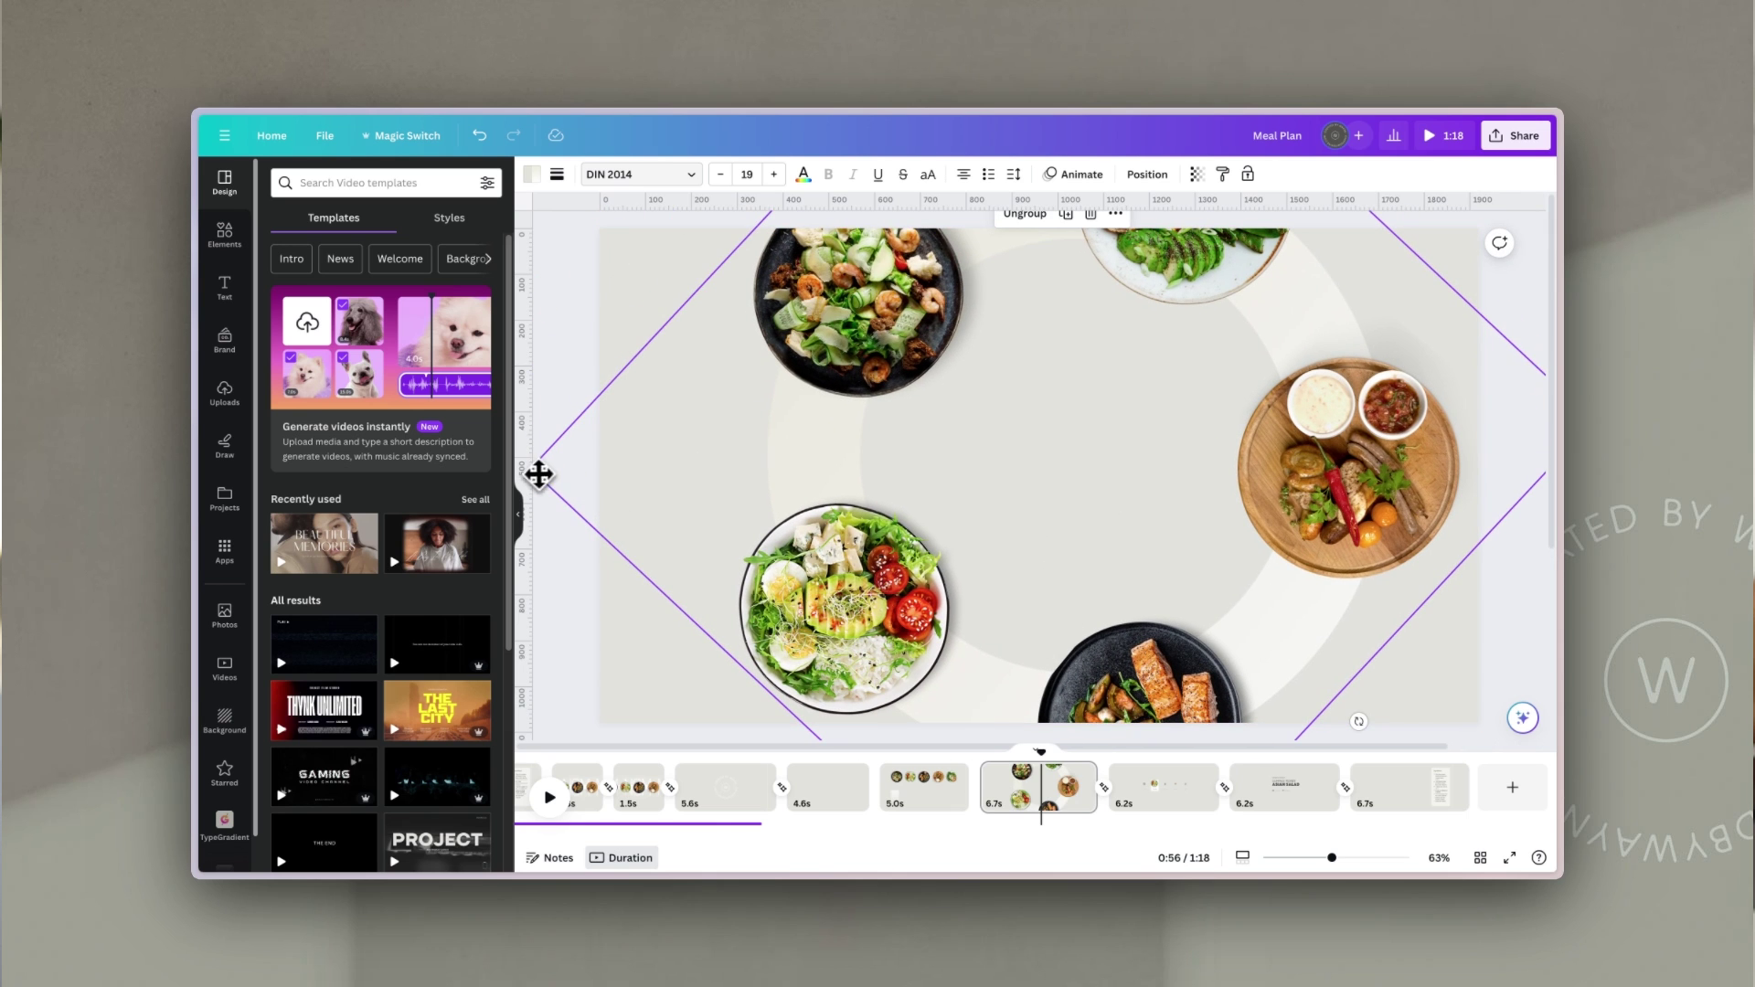
pyautogui.moveTo(536, 472); pyautogui.dragTo(810, 448)
pyautogui.click(951, 485)
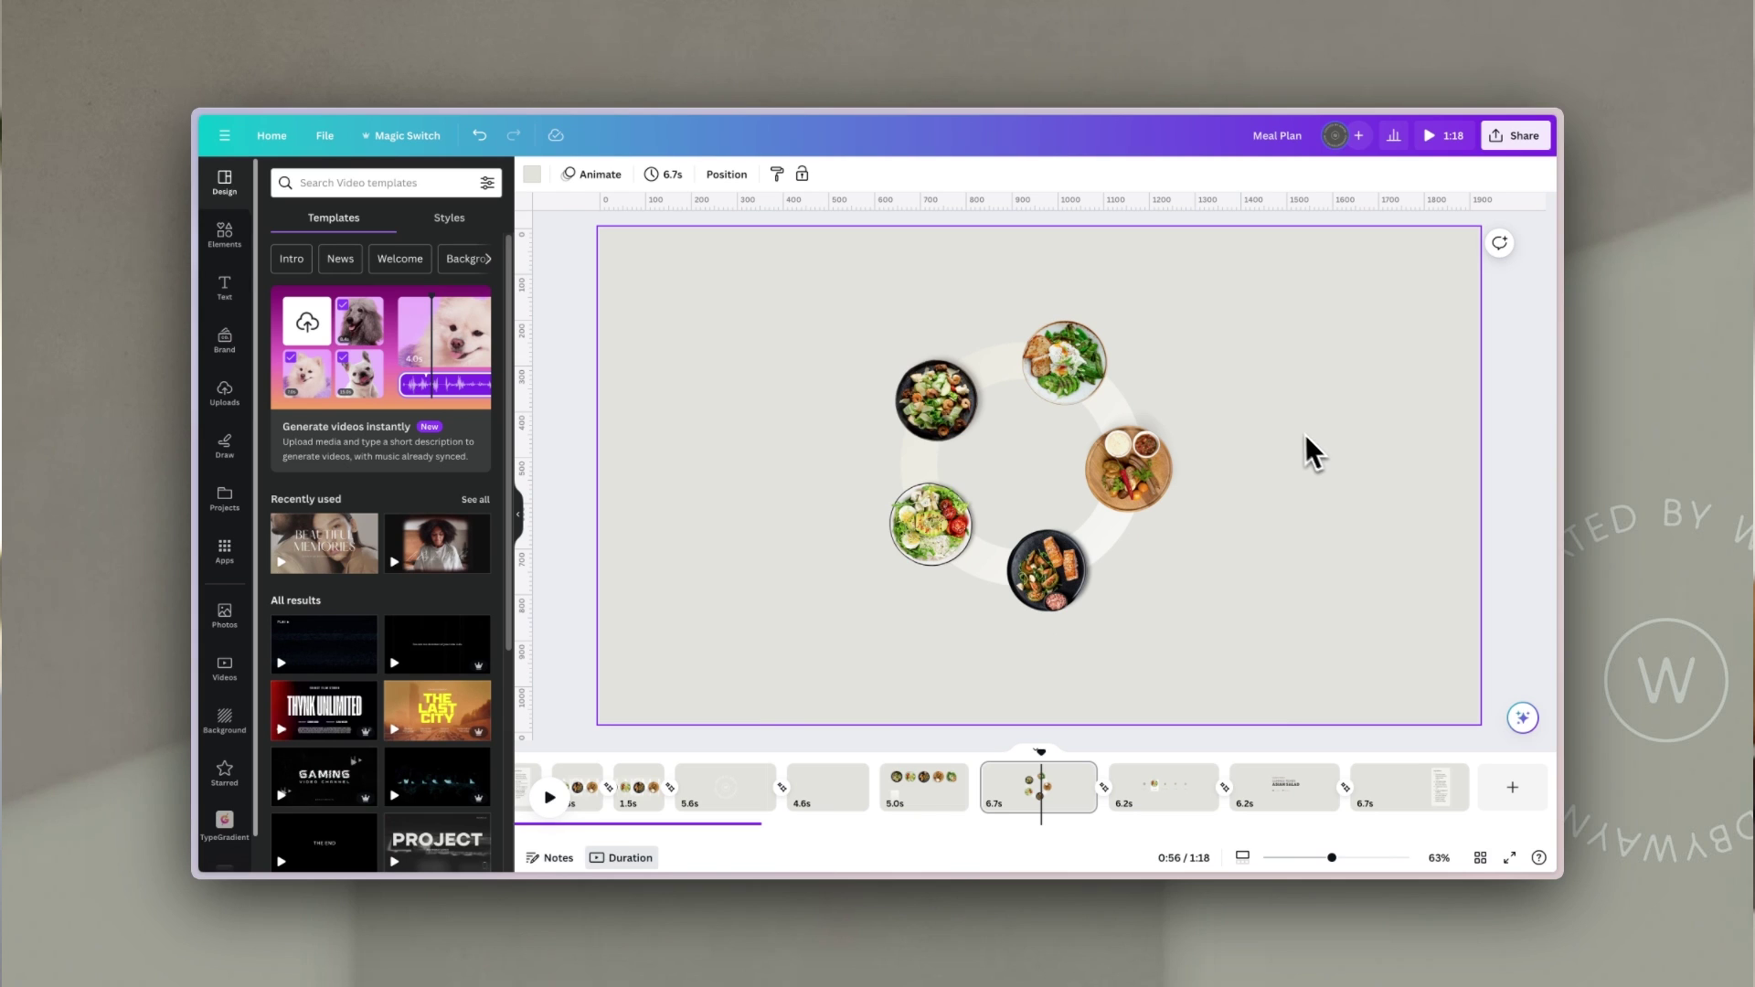
# - Tilt the plate ring to -30°, then open the Monday–Friday page
pyautogui.moveTo(1283, 270); pyautogui.dragTo(807, 690)
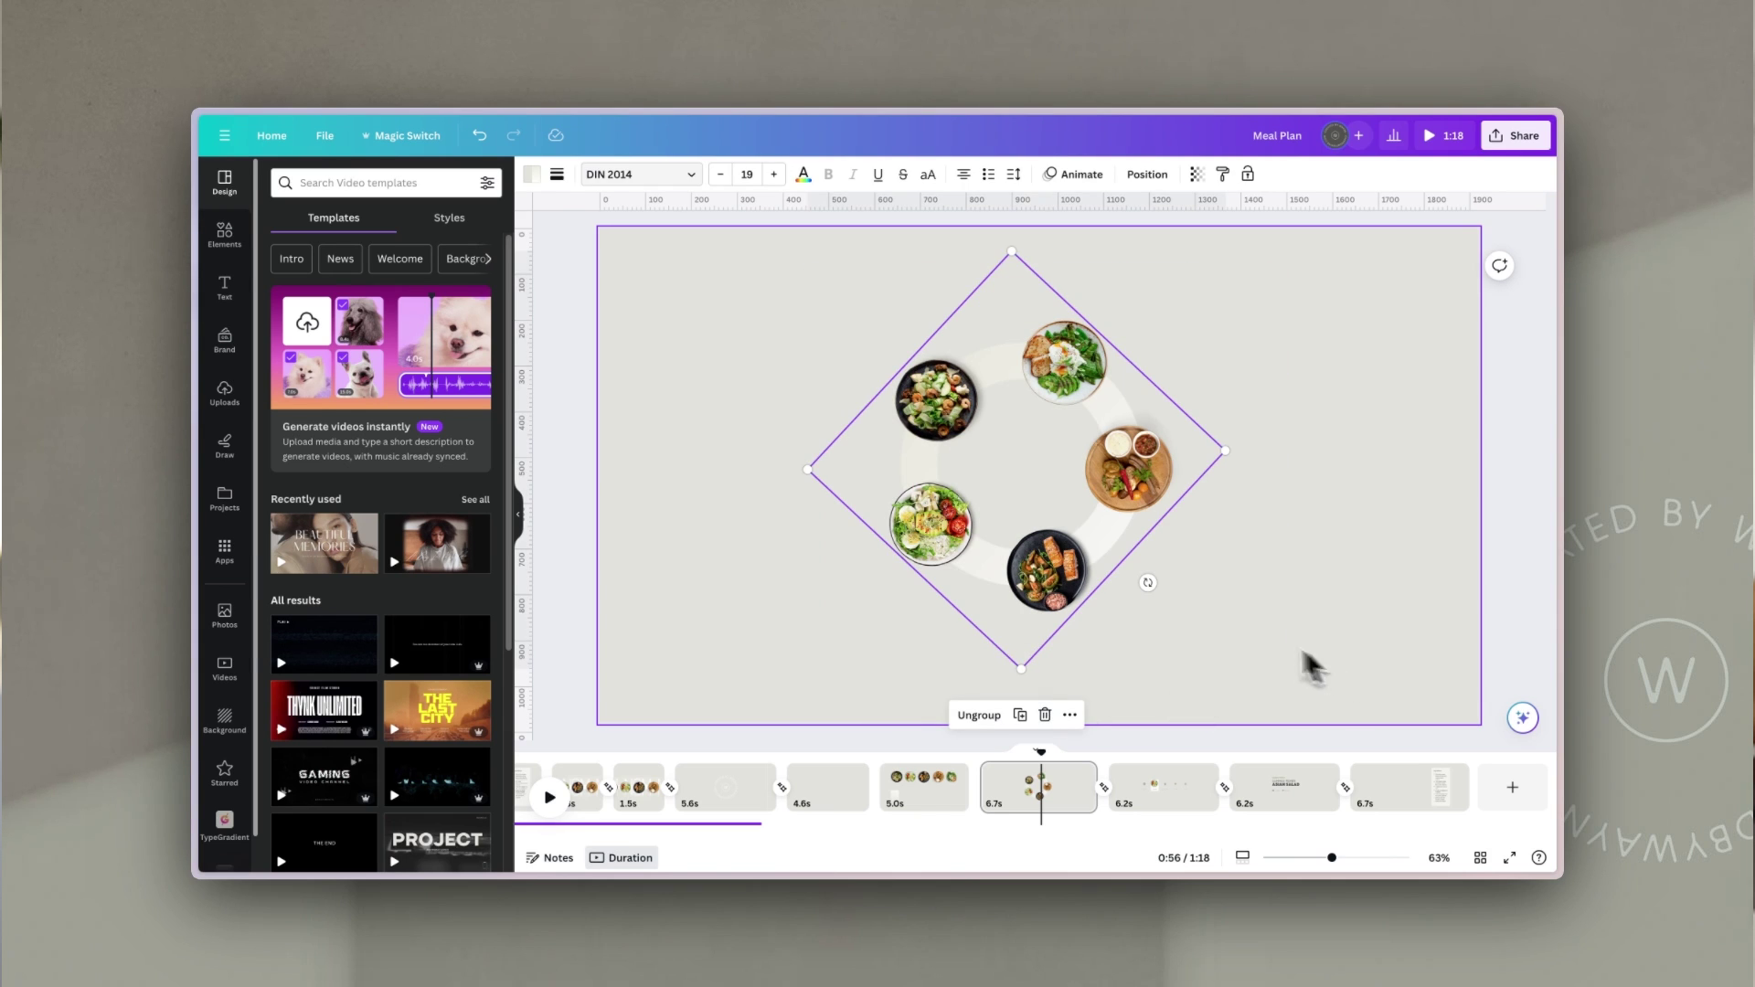
pyautogui.moveTo(1152, 582); pyautogui.dragTo(1298, 574)
pyautogui.click(1294, 571)
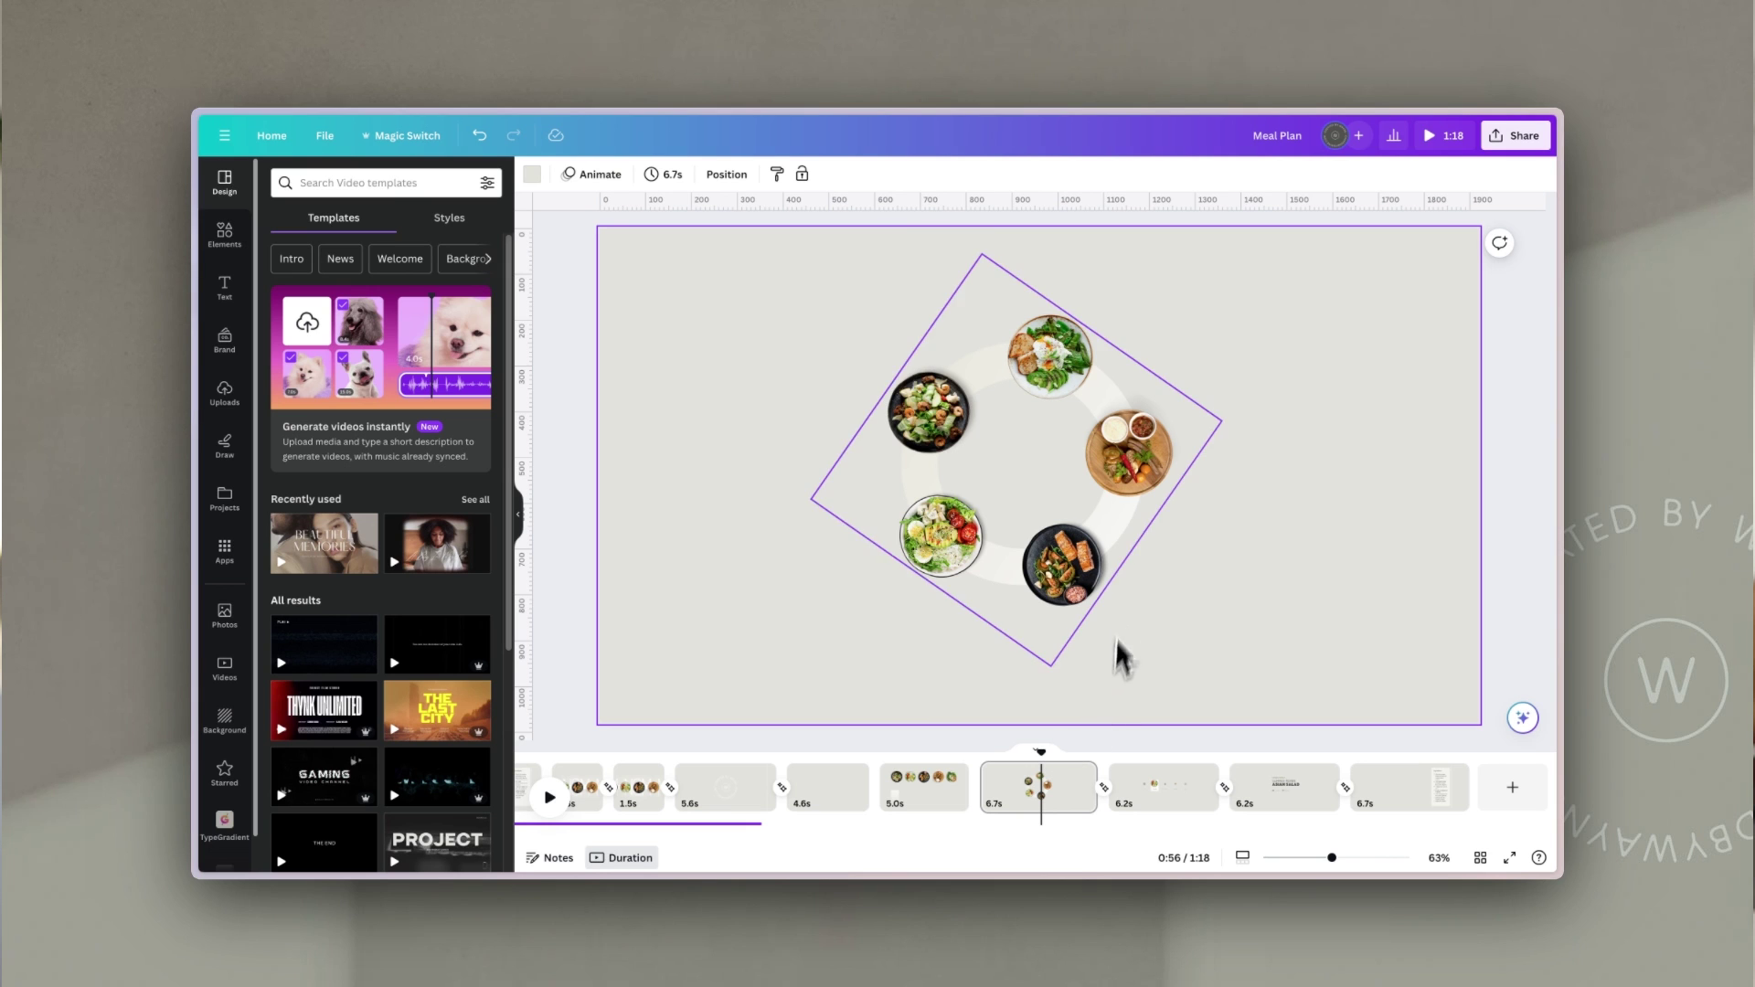
pyautogui.click(1112, 571)
pyautogui.moveTo(1164, 562); pyautogui.dragTo(1246, 508)
pyautogui.click(1156, 788)
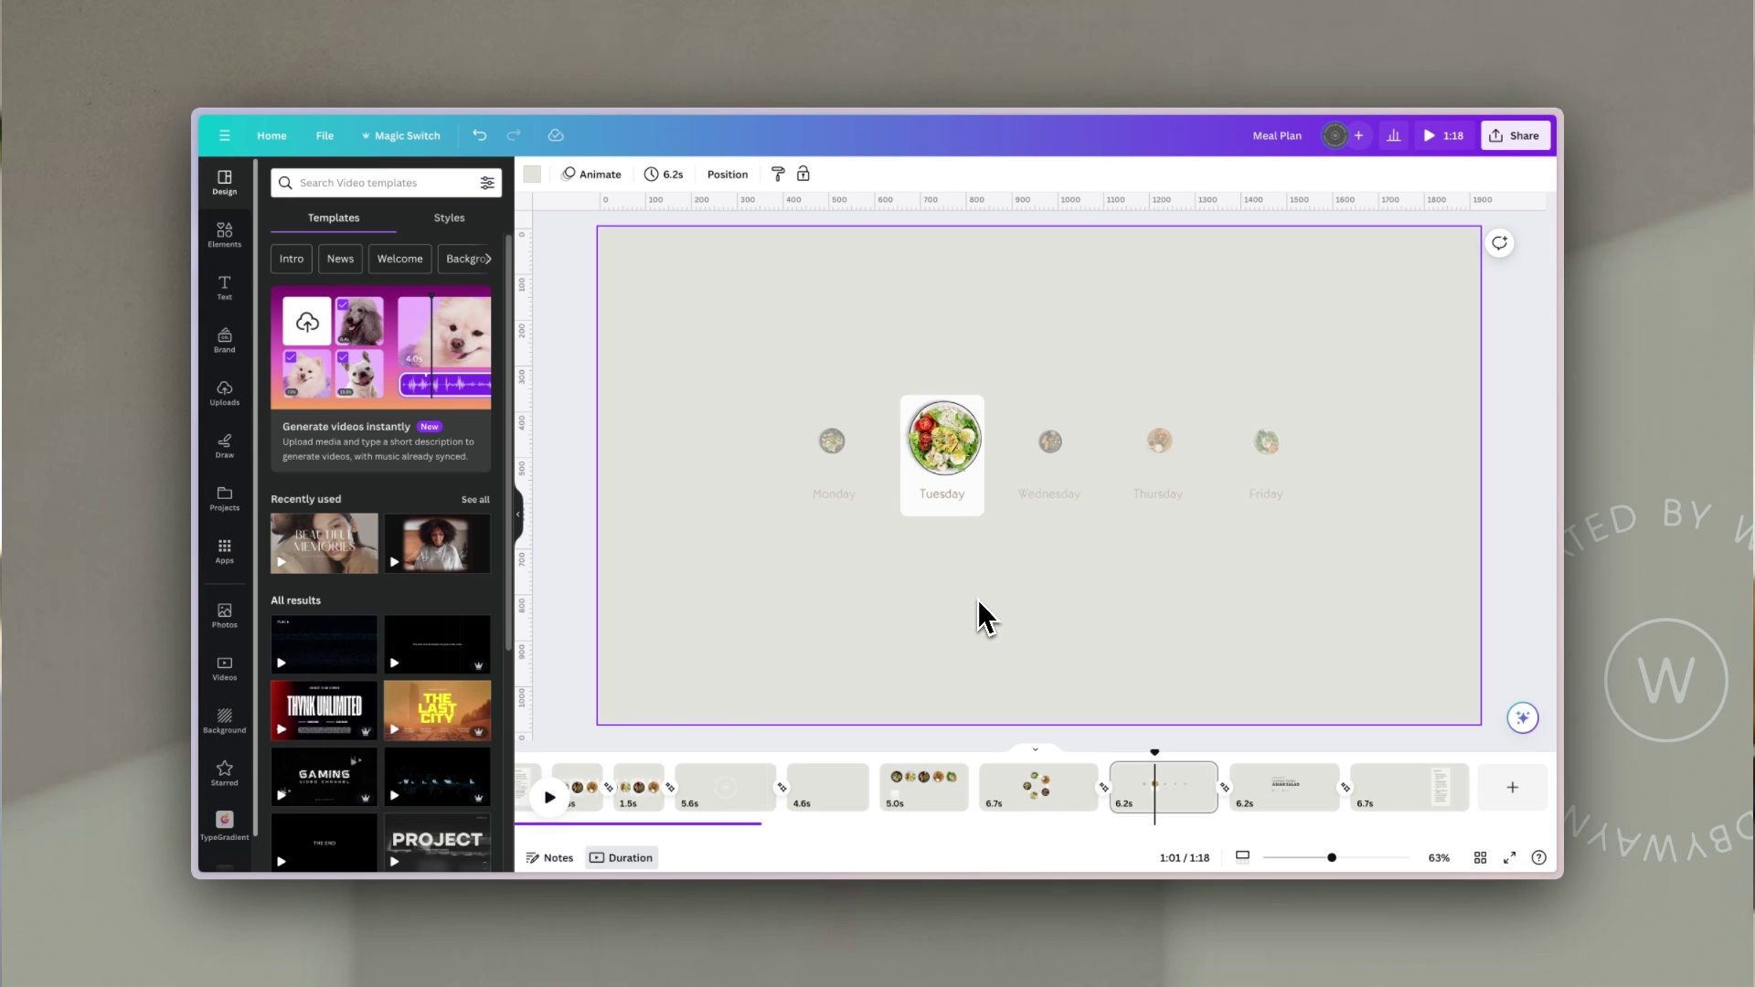
# - Shift the Tuesday card, shrink its salad image, and lower the Tuesday image and label transparency
pyautogui.click(974, 518)
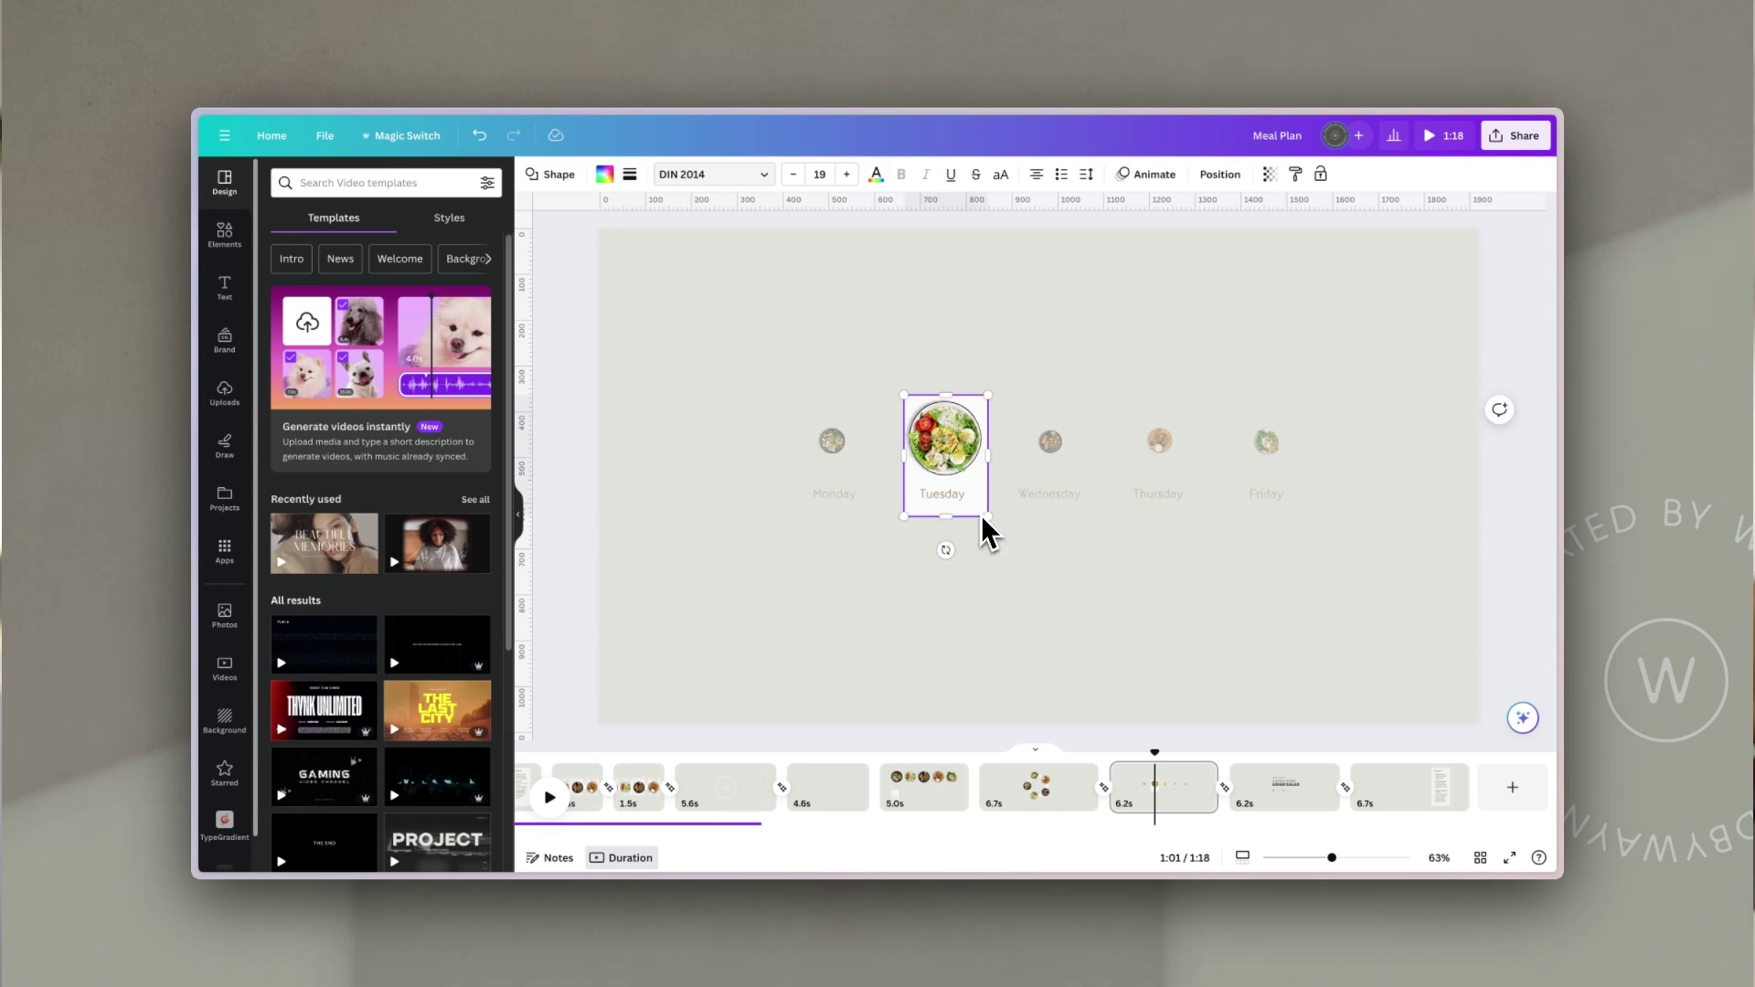
pyautogui.moveTo(982, 521); pyautogui.dragTo(1078, 509)
pyautogui.click(975, 455)
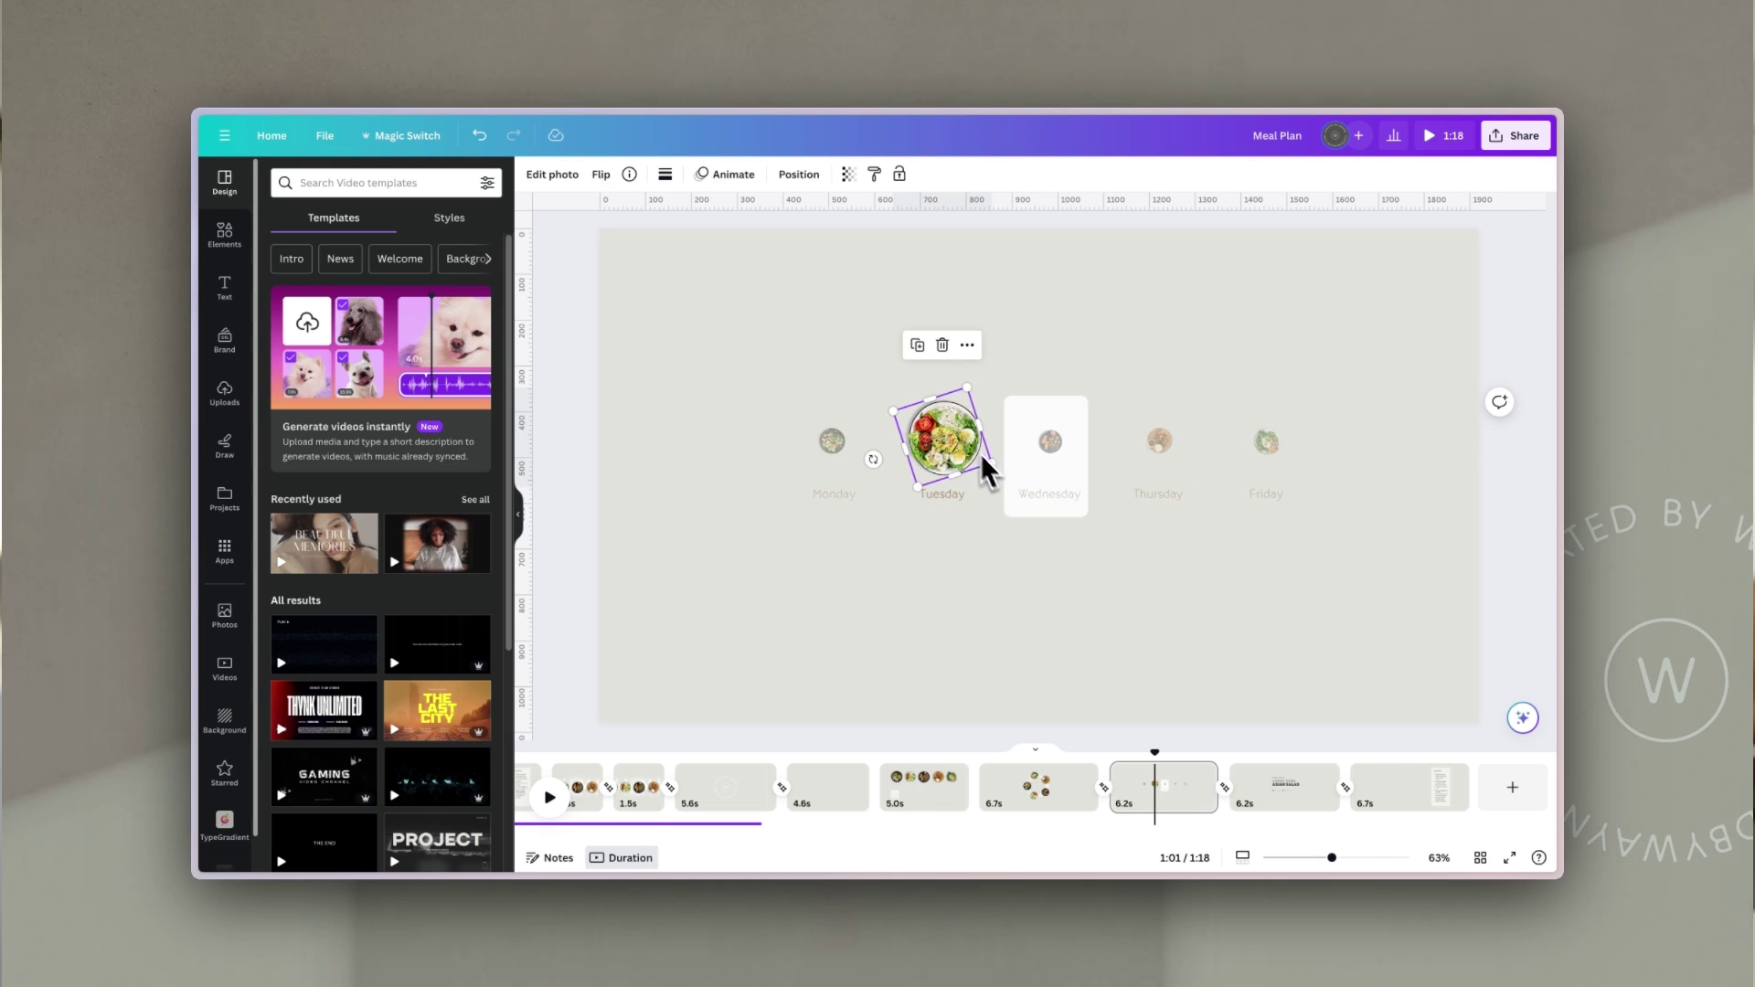
pyautogui.moveTo(987, 464)
pyautogui.mouseDown()
pyautogui.moveTo(1001, 471)
pyautogui.moveTo(970, 462)
pyautogui.moveTo(958, 482)
pyautogui.mouseUp()
pyautogui.keyDown('shift'); pyautogui.click(945, 493); pyautogui.keyUp('shift')
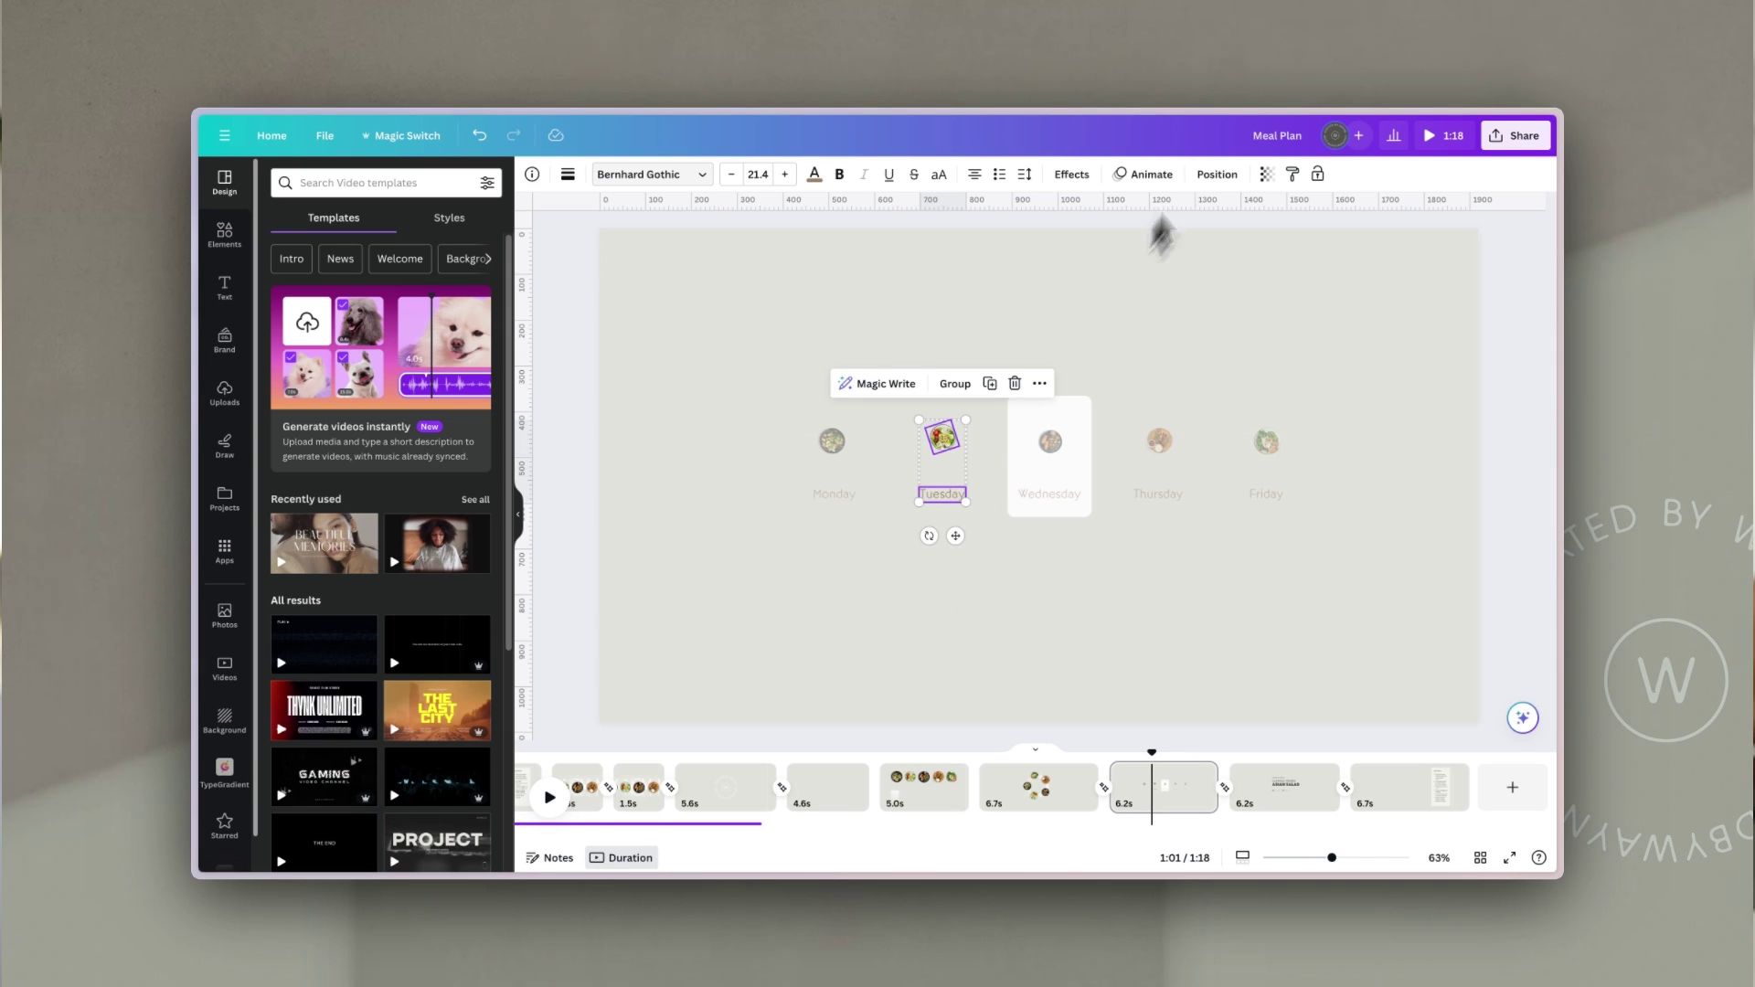
pyautogui.click(1266, 174)
pyautogui.moveTo(1267, 209); pyautogui.dragTo(1246, 212)
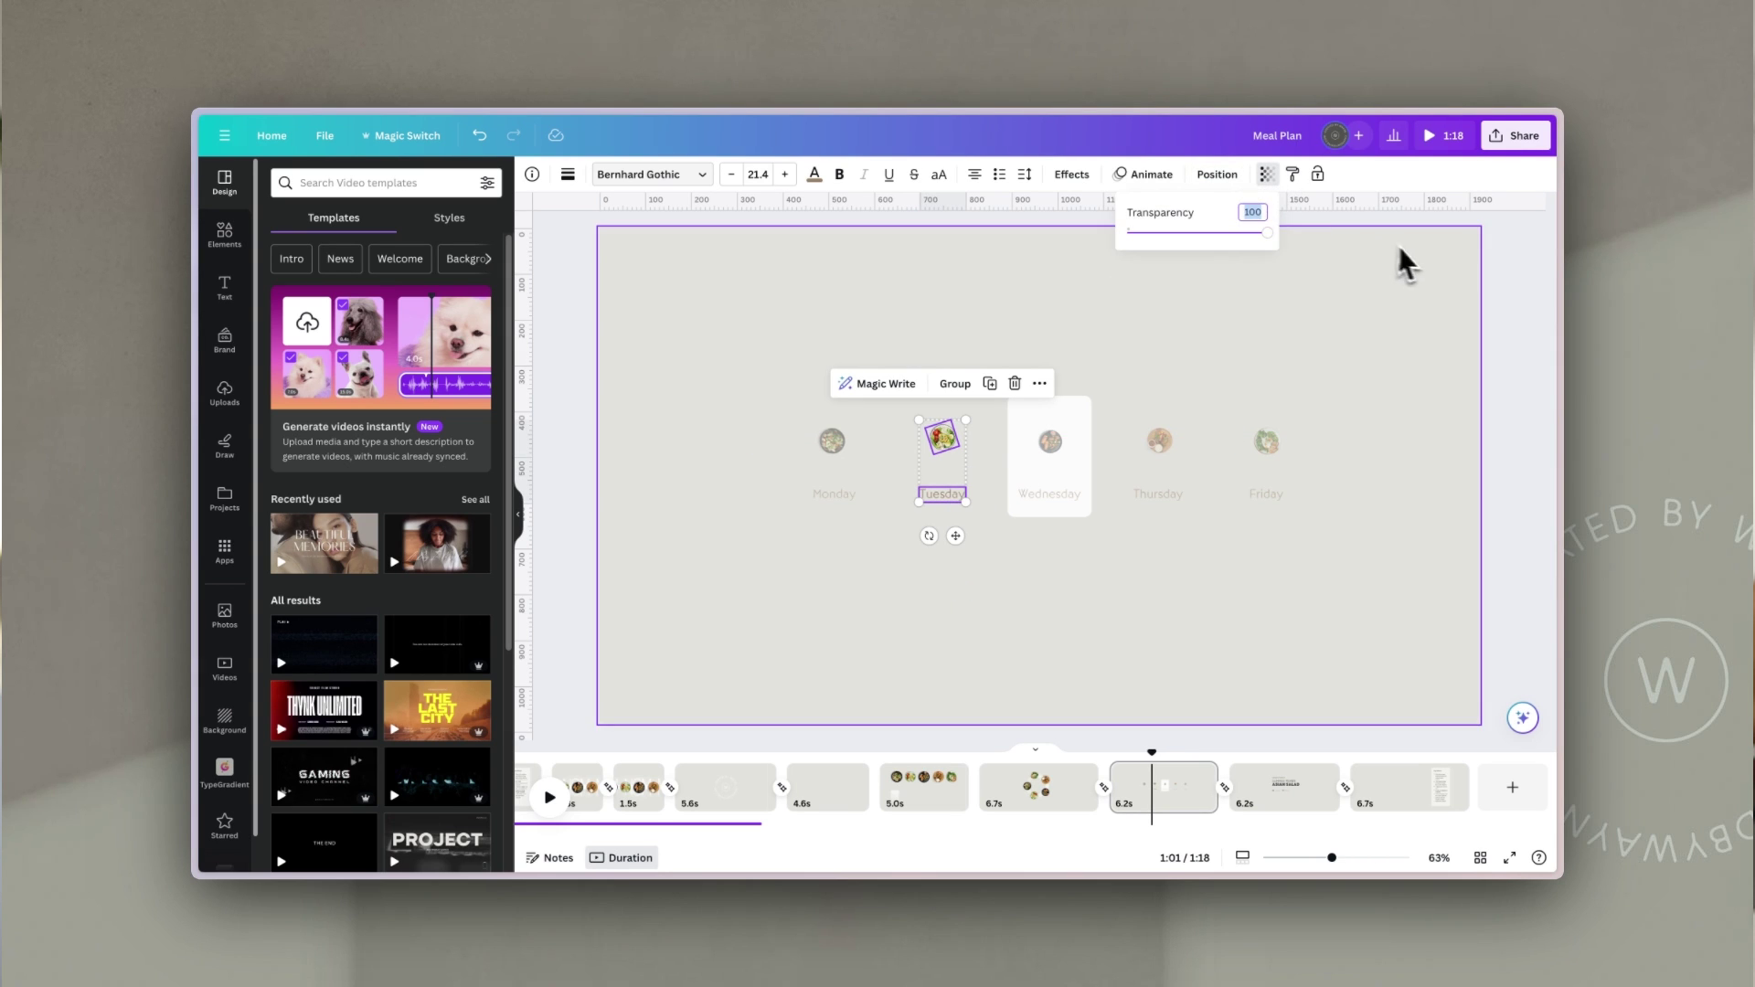
# - Enlarge the Wednesday dish image and adjust its transparency
pyautogui.click(1051, 446)
pyautogui.moveTo(1031, 433); pyautogui.dragTo(992, 412)
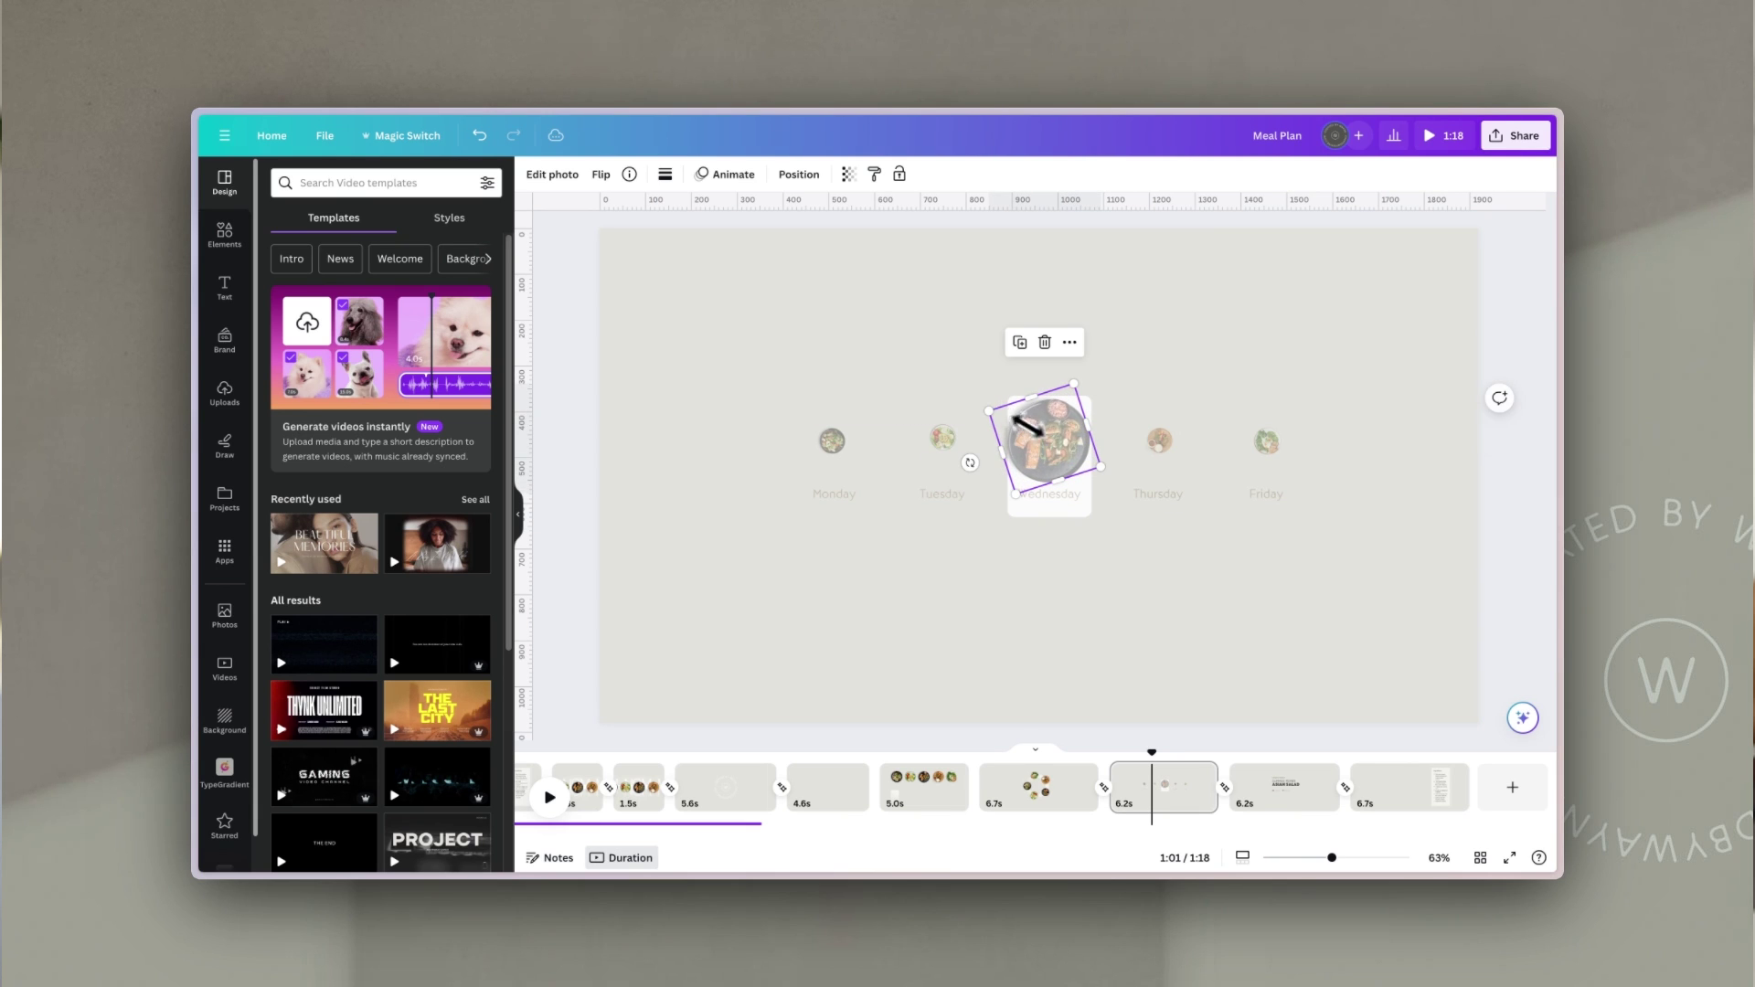
pyautogui.click(847, 176)
pyautogui.moveTo(831, 234); pyautogui.dragTo(907, 239)
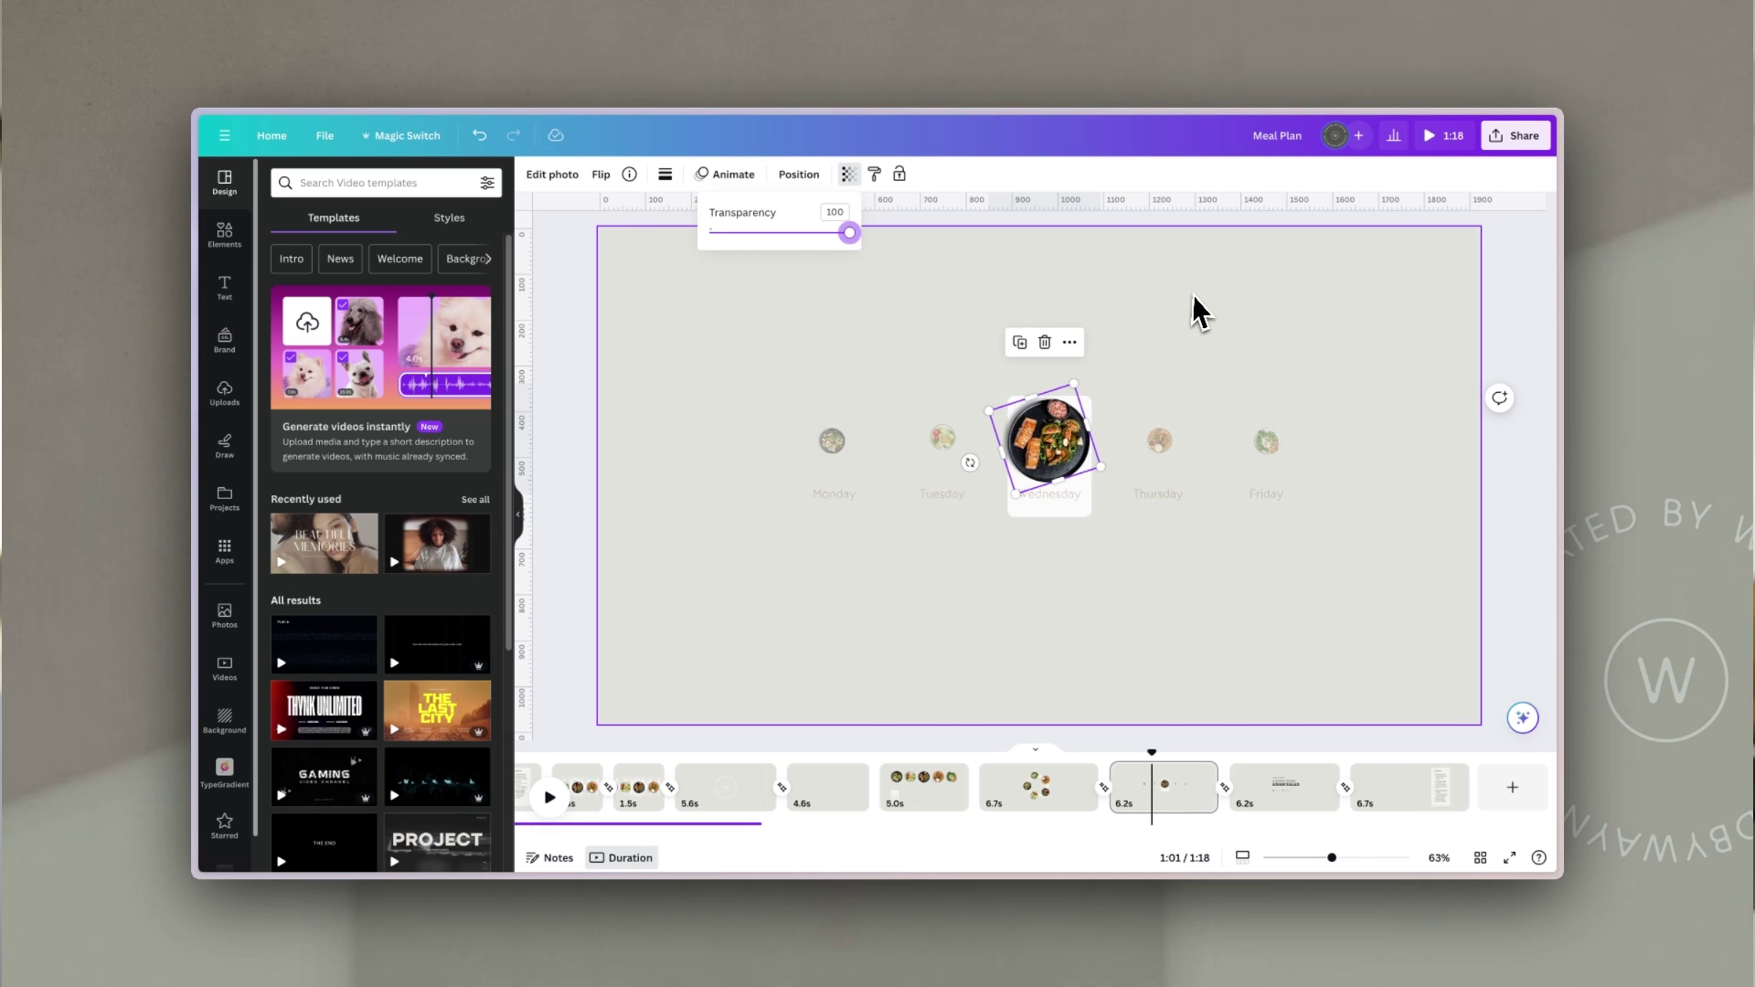
pyautogui.press('Escape')
# - Set the Wednesday label's transparency to 100, then move on to the Asian Salad page
pyautogui.click(1069, 498)
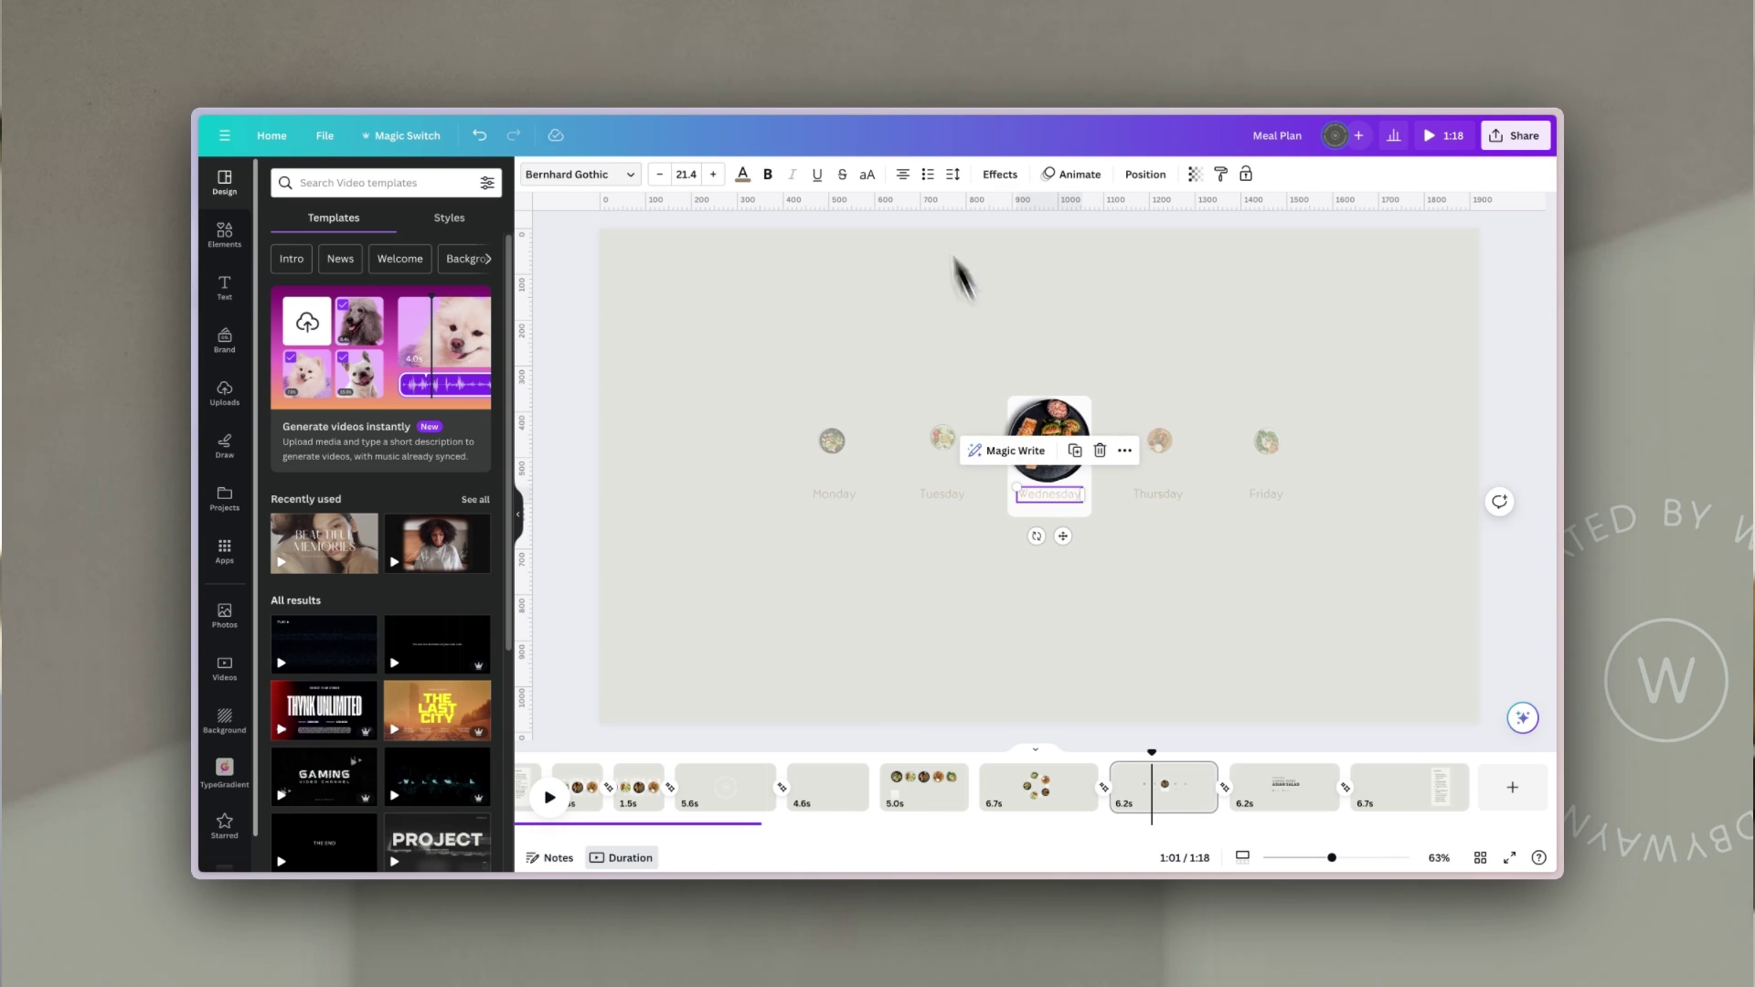
pyautogui.click(1195, 176)
pyautogui.click(1181, 212)
pyautogui.write('100')
pyautogui.click(1412, 338)
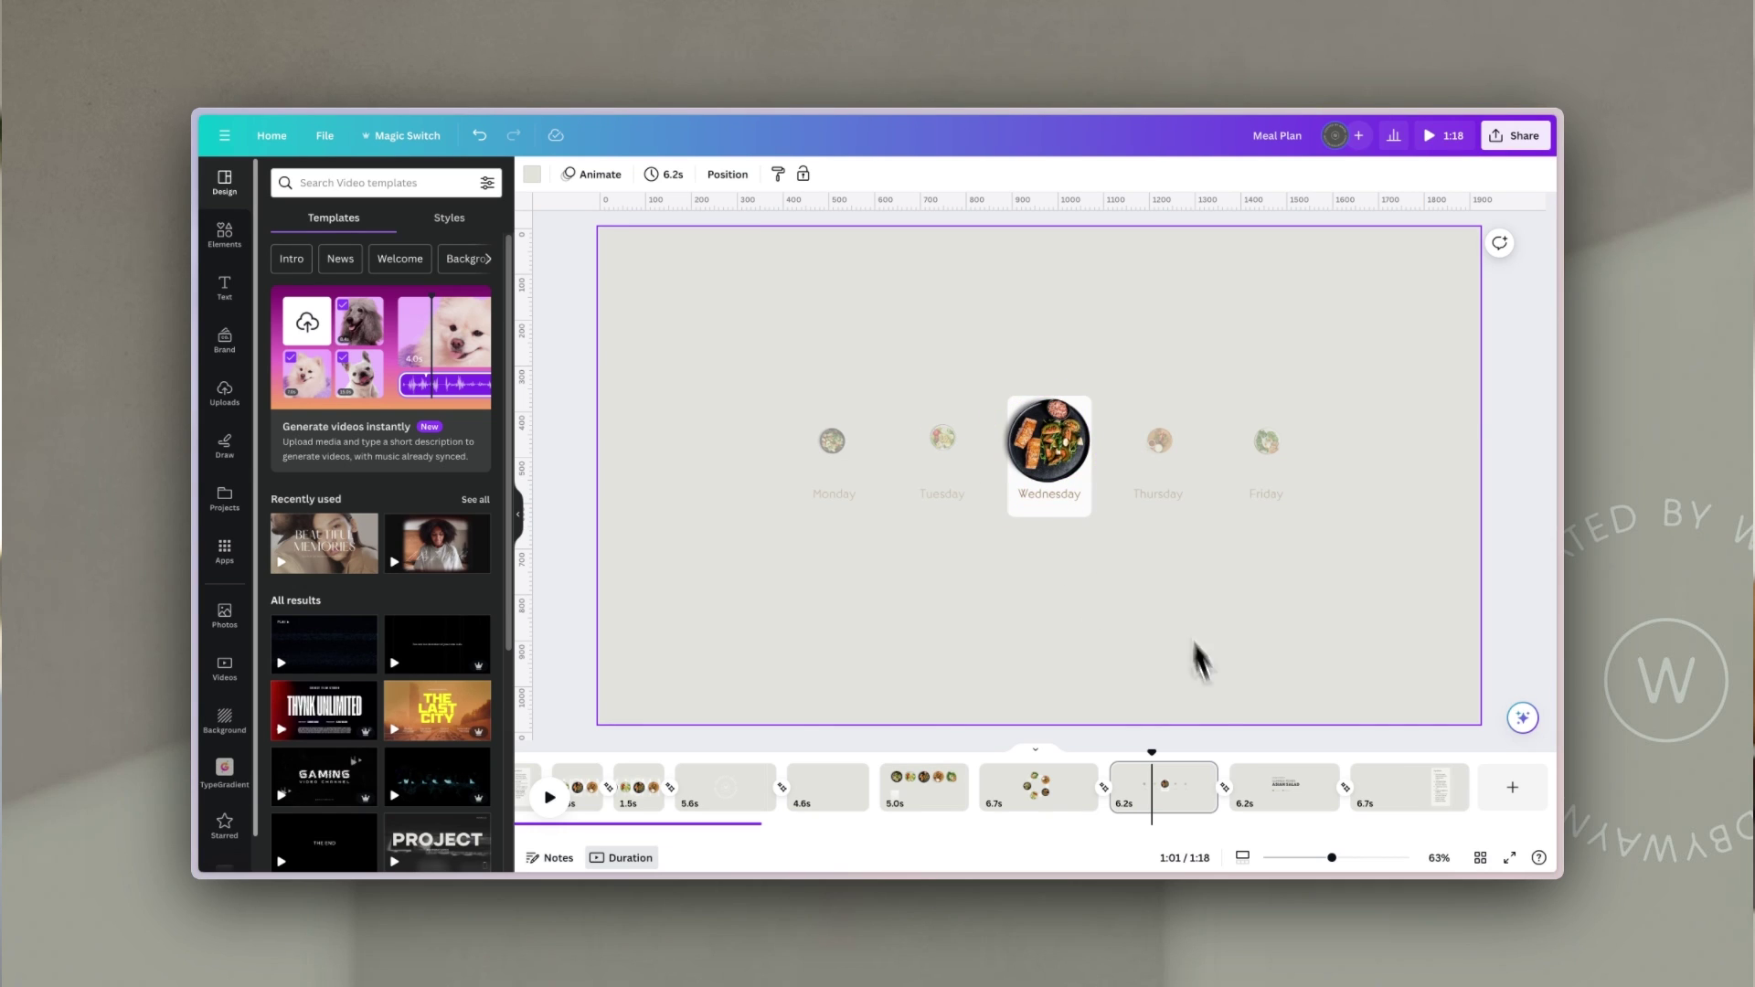
pyautogui.moveTo(1187, 744); pyautogui.dragTo(1277, 738)
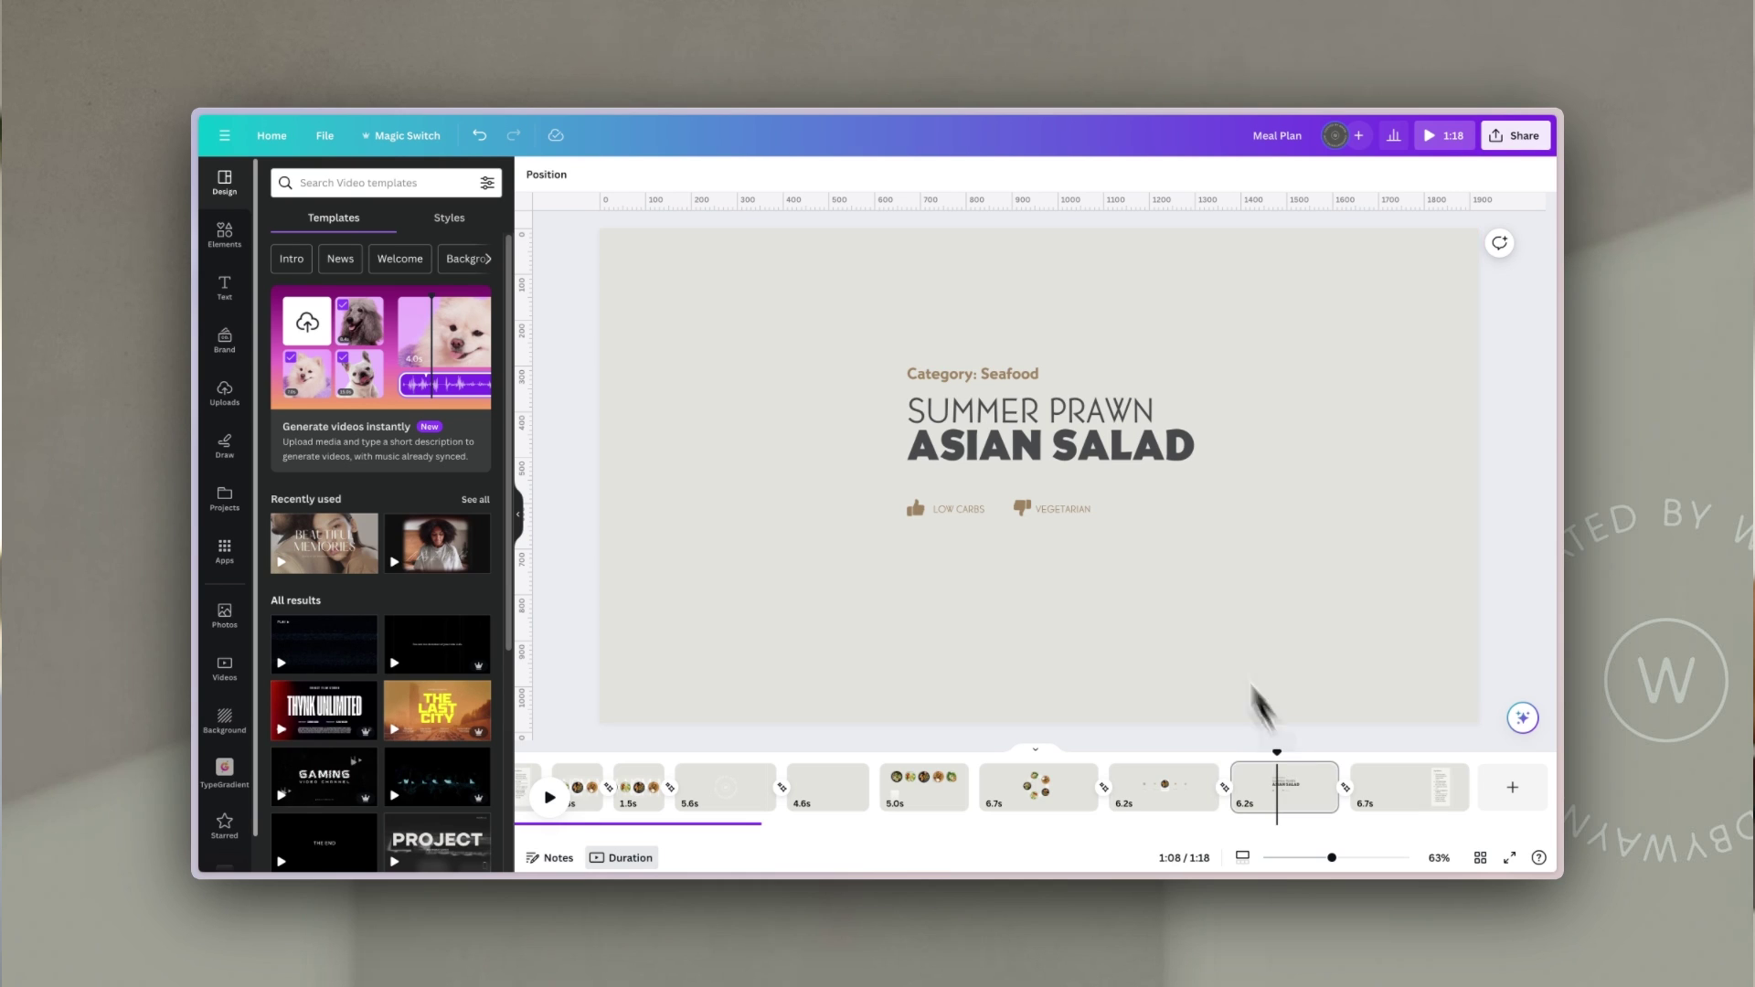
pyautogui.click(1005, 382)
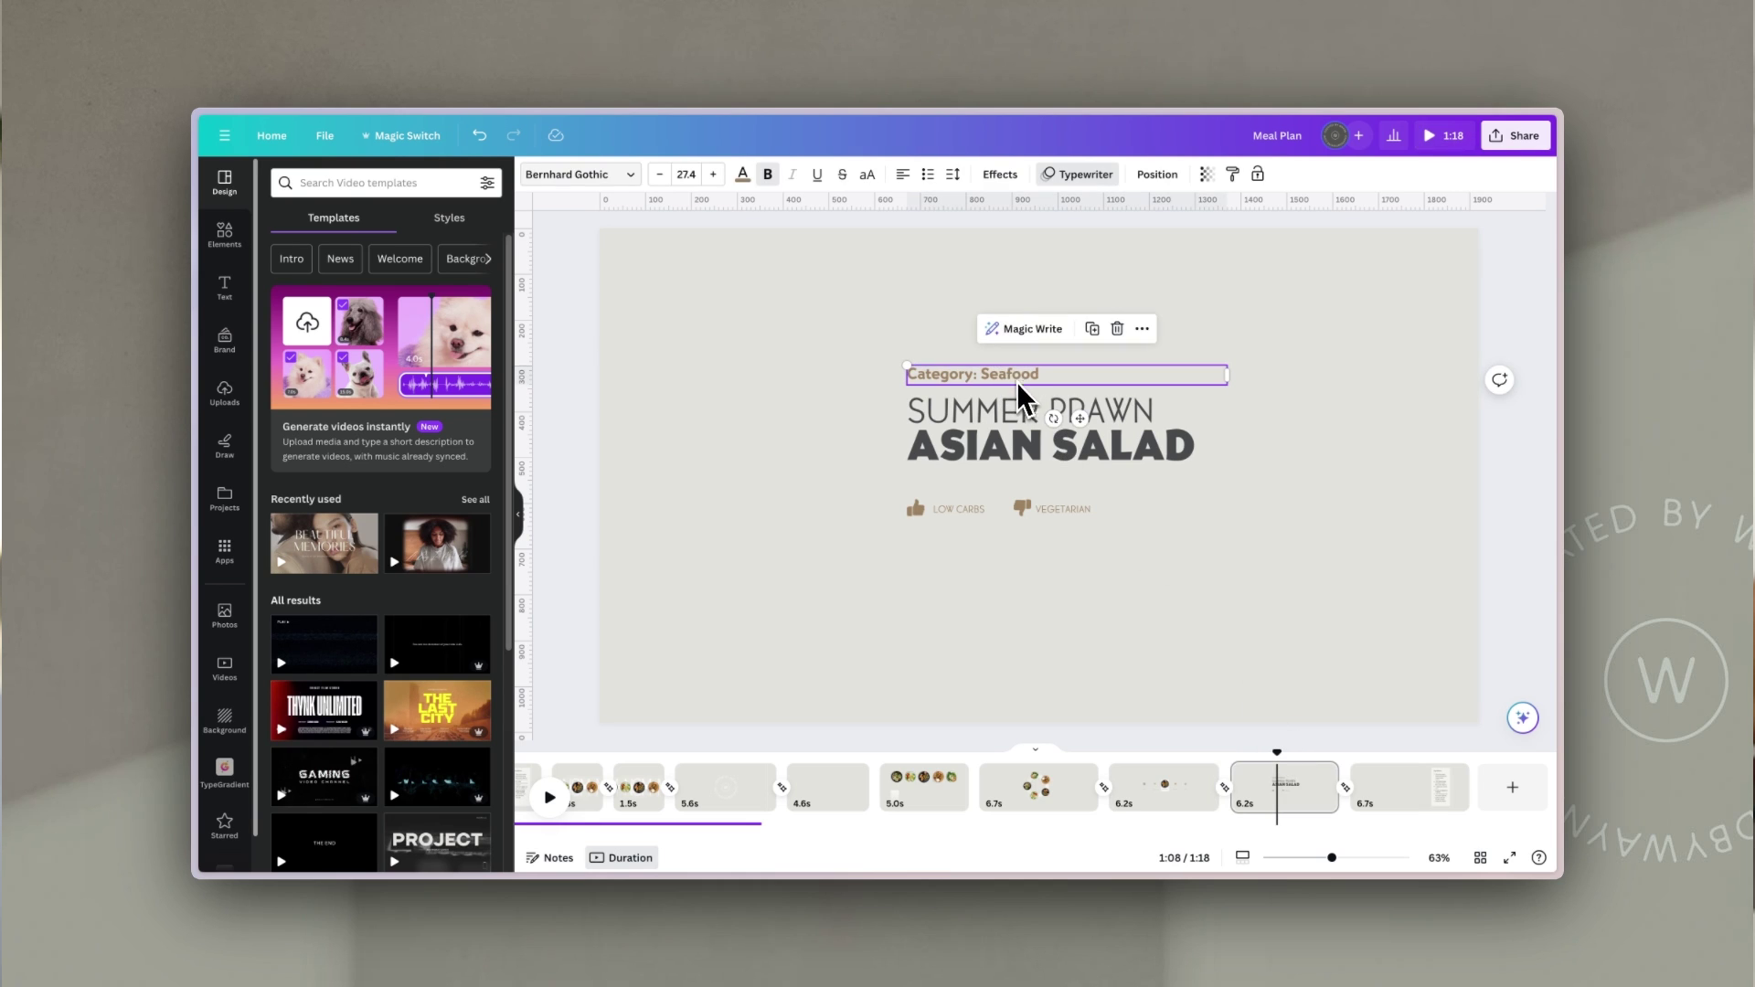
pyautogui.click(1163, 428)
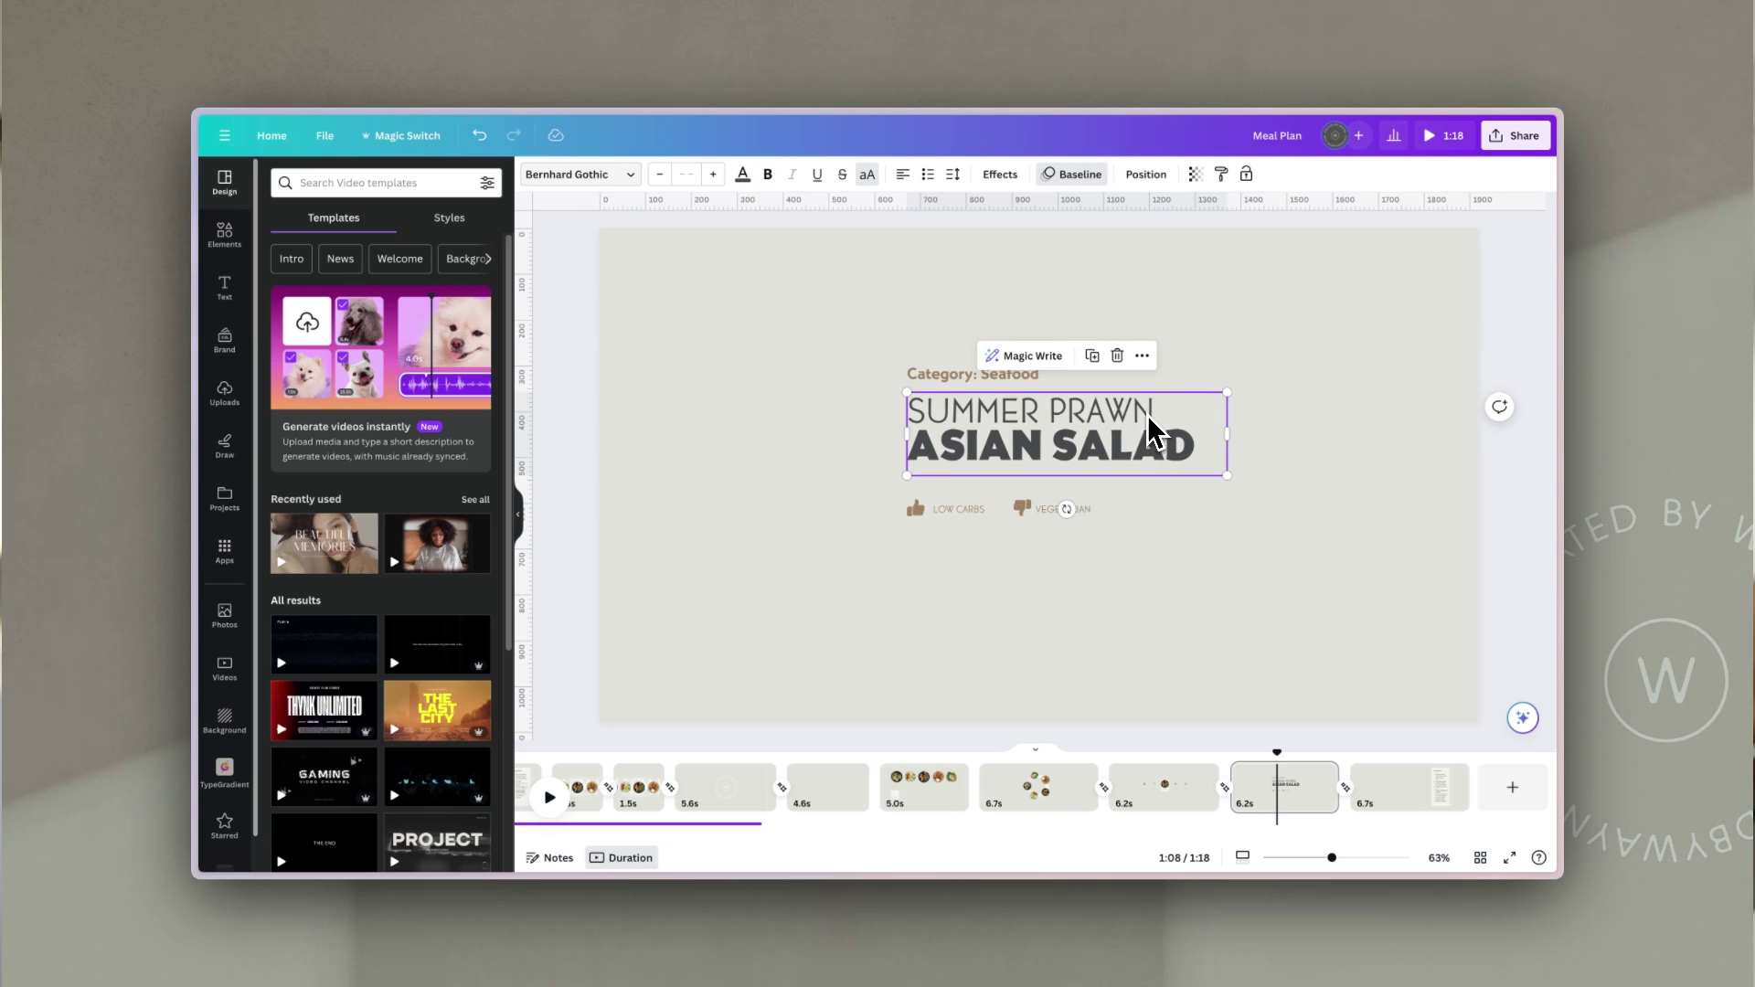
pyautogui.click(1148, 415)
pyautogui.tripleClick(1142, 413)
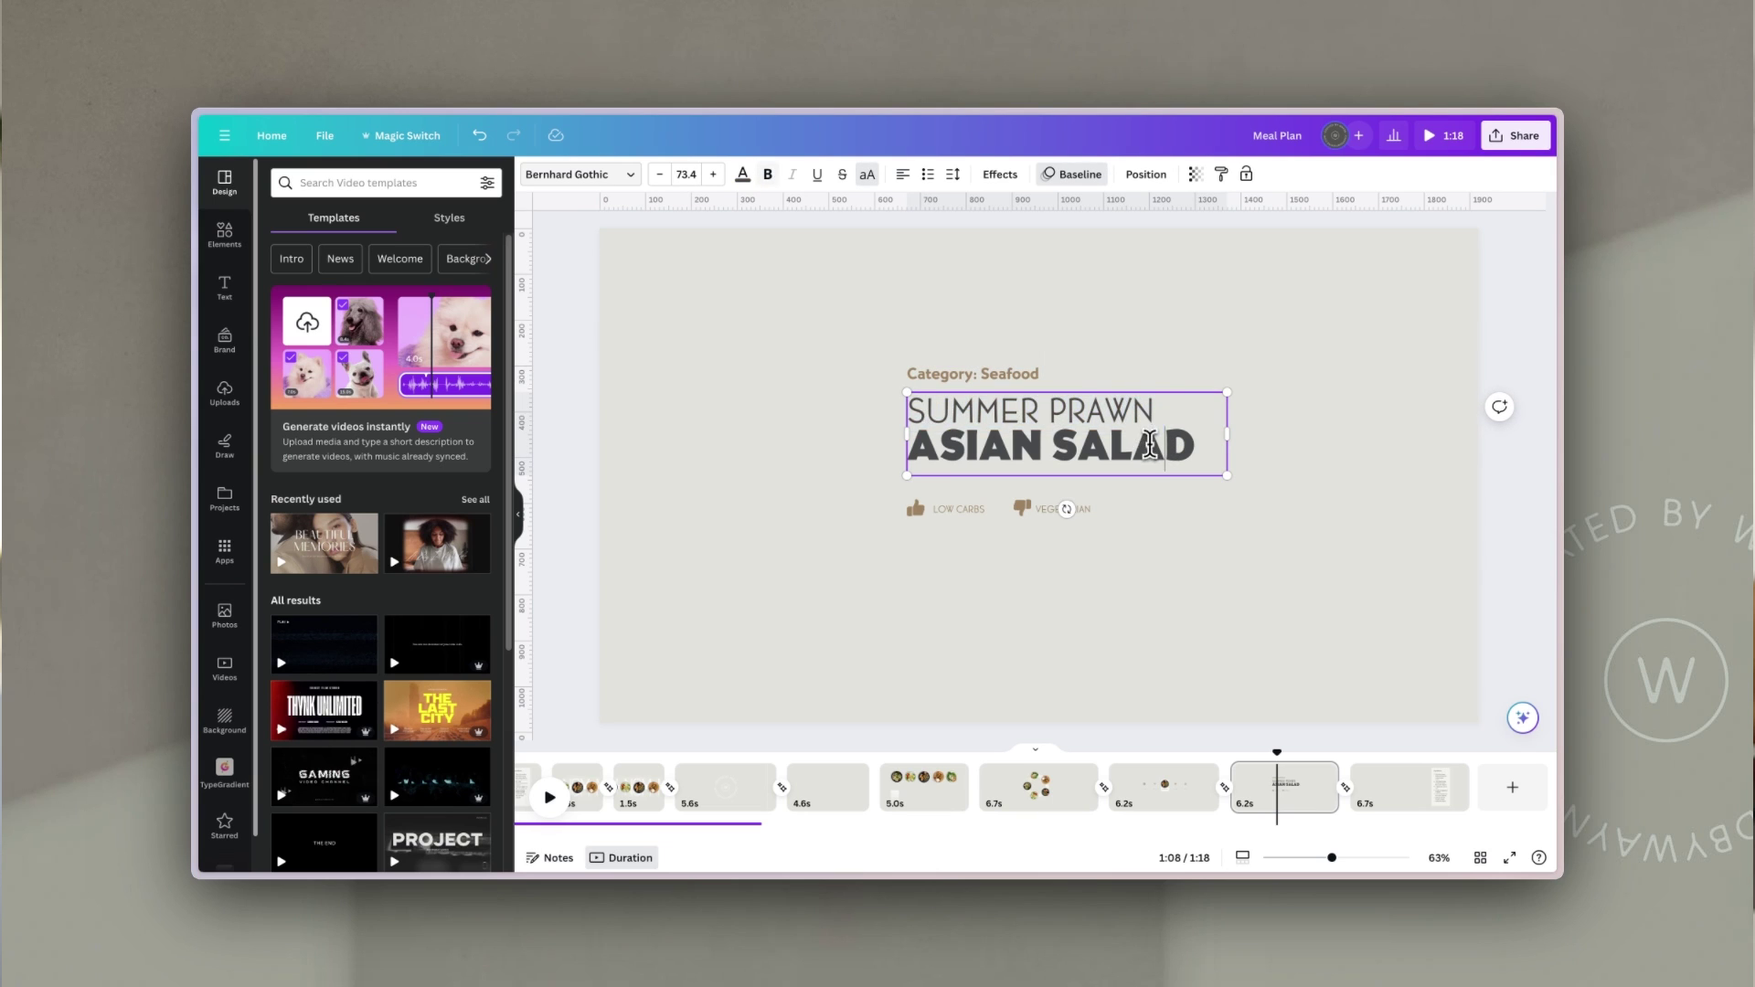
pyautogui.tripleClick(1150, 446)
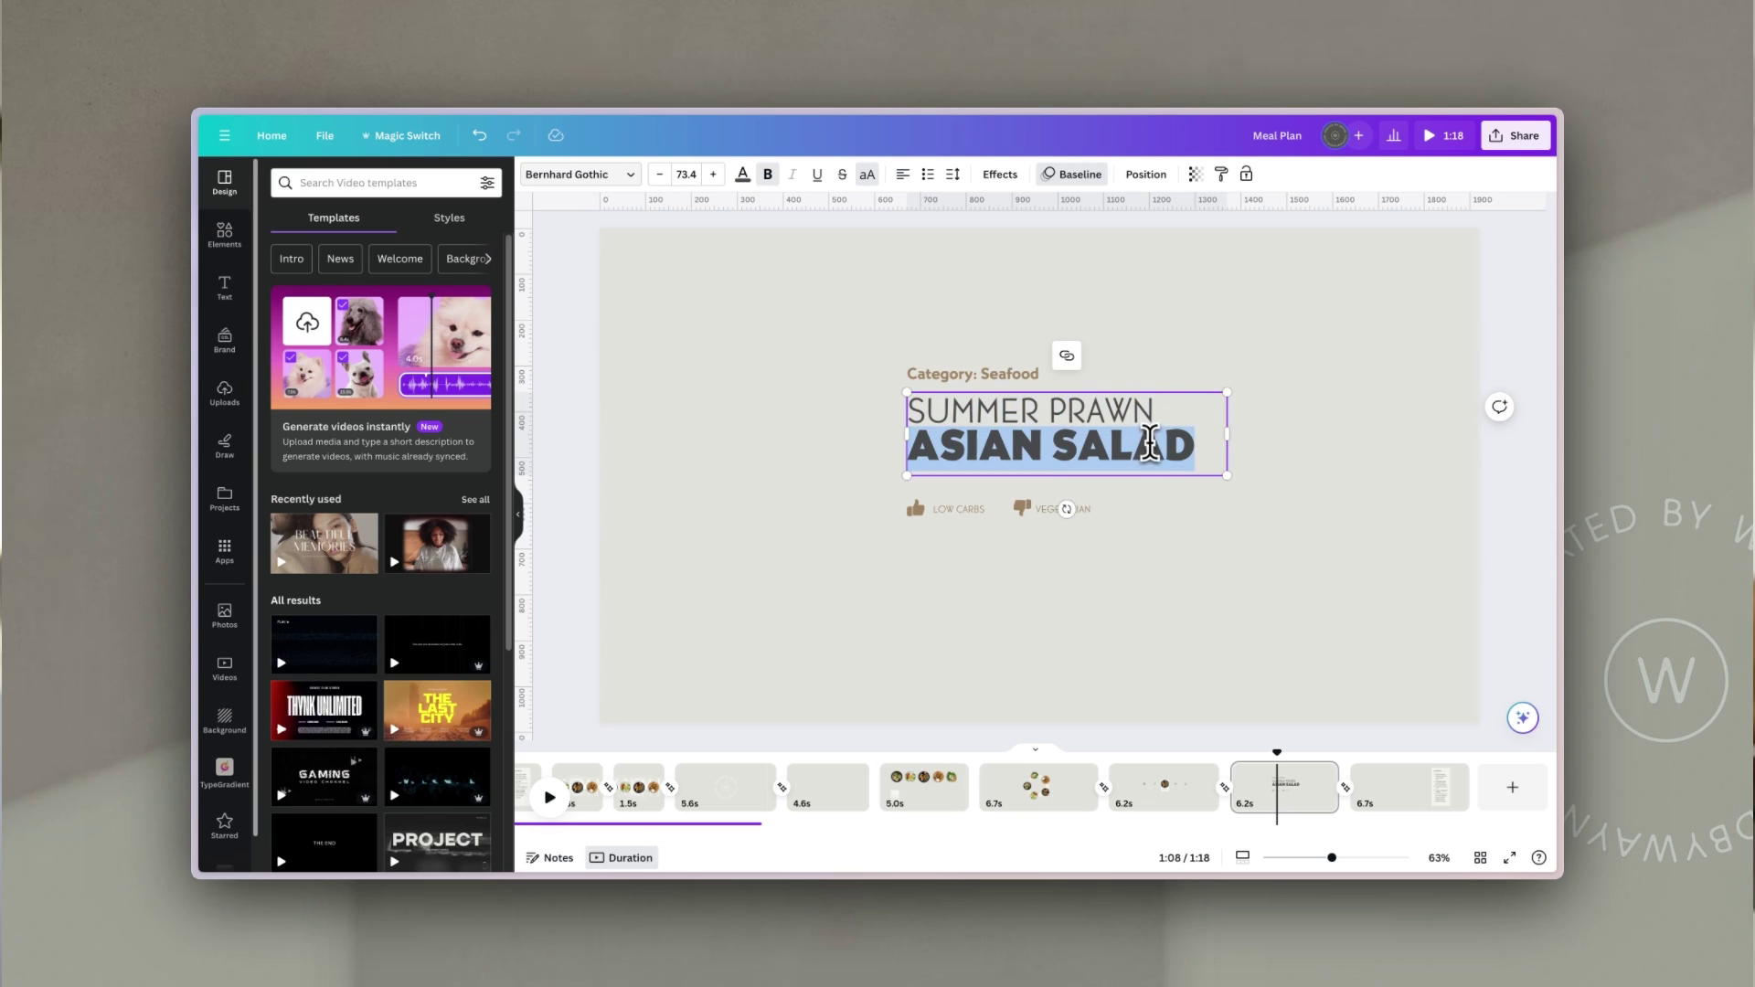
pyautogui.click(1314, 413)
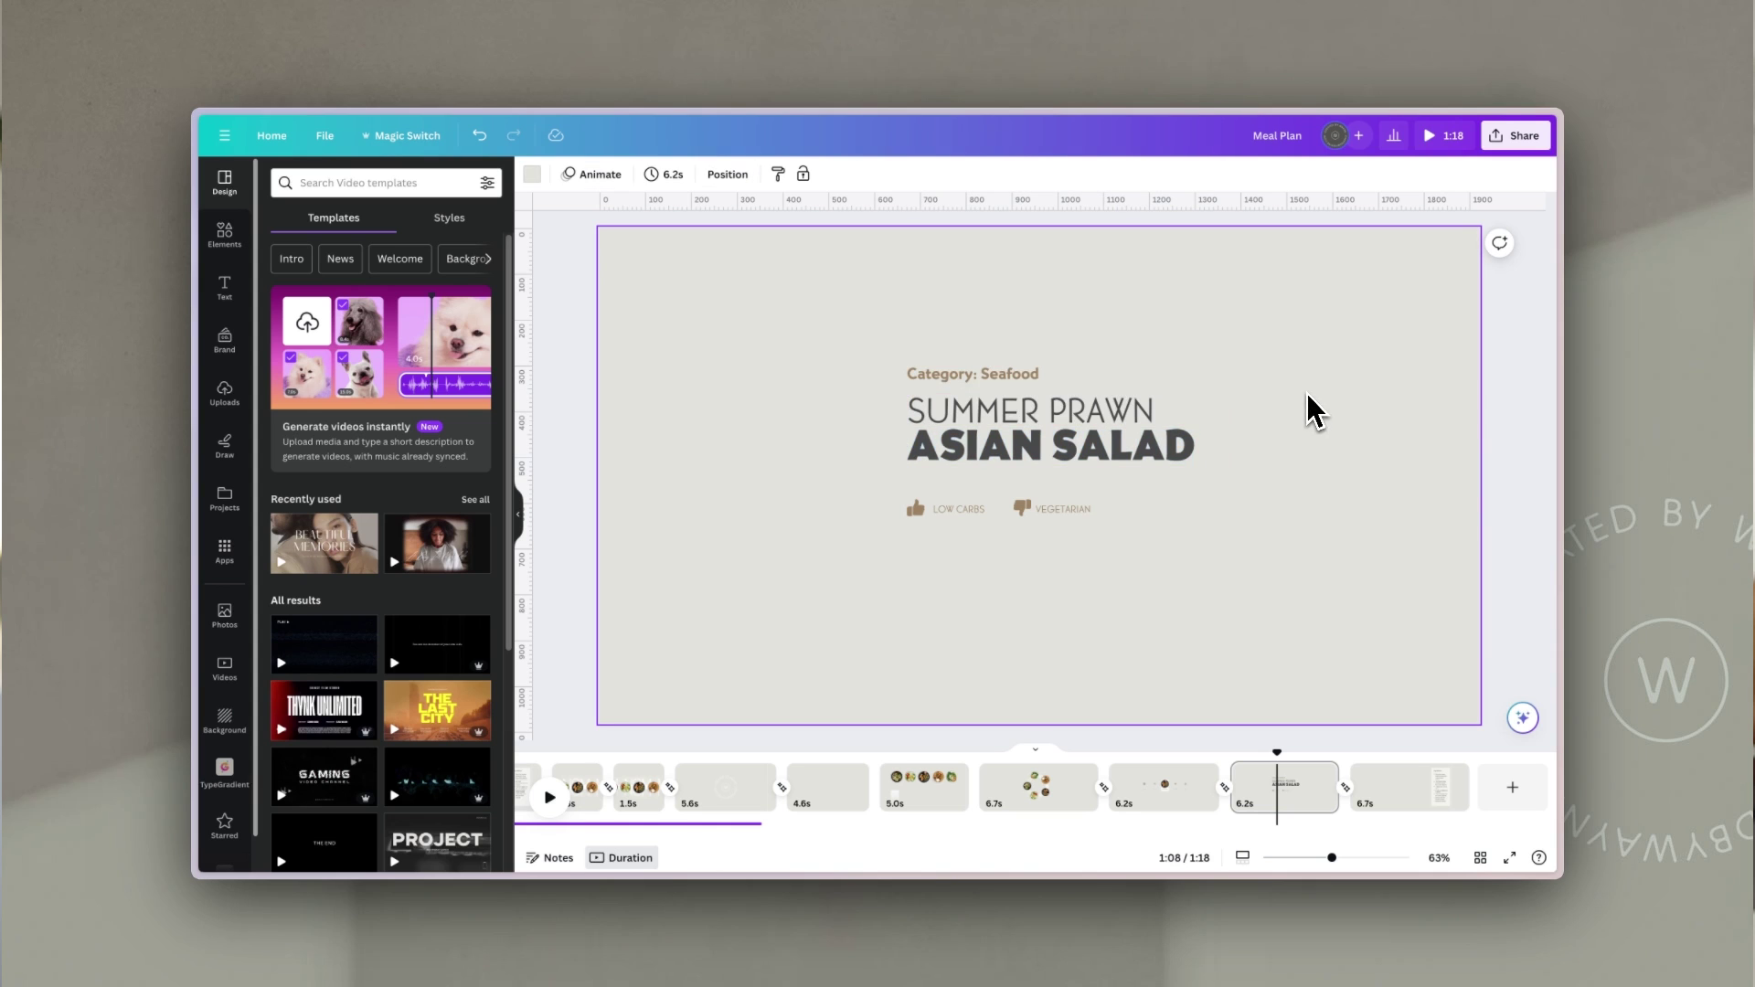
pyautogui.click(990, 377)
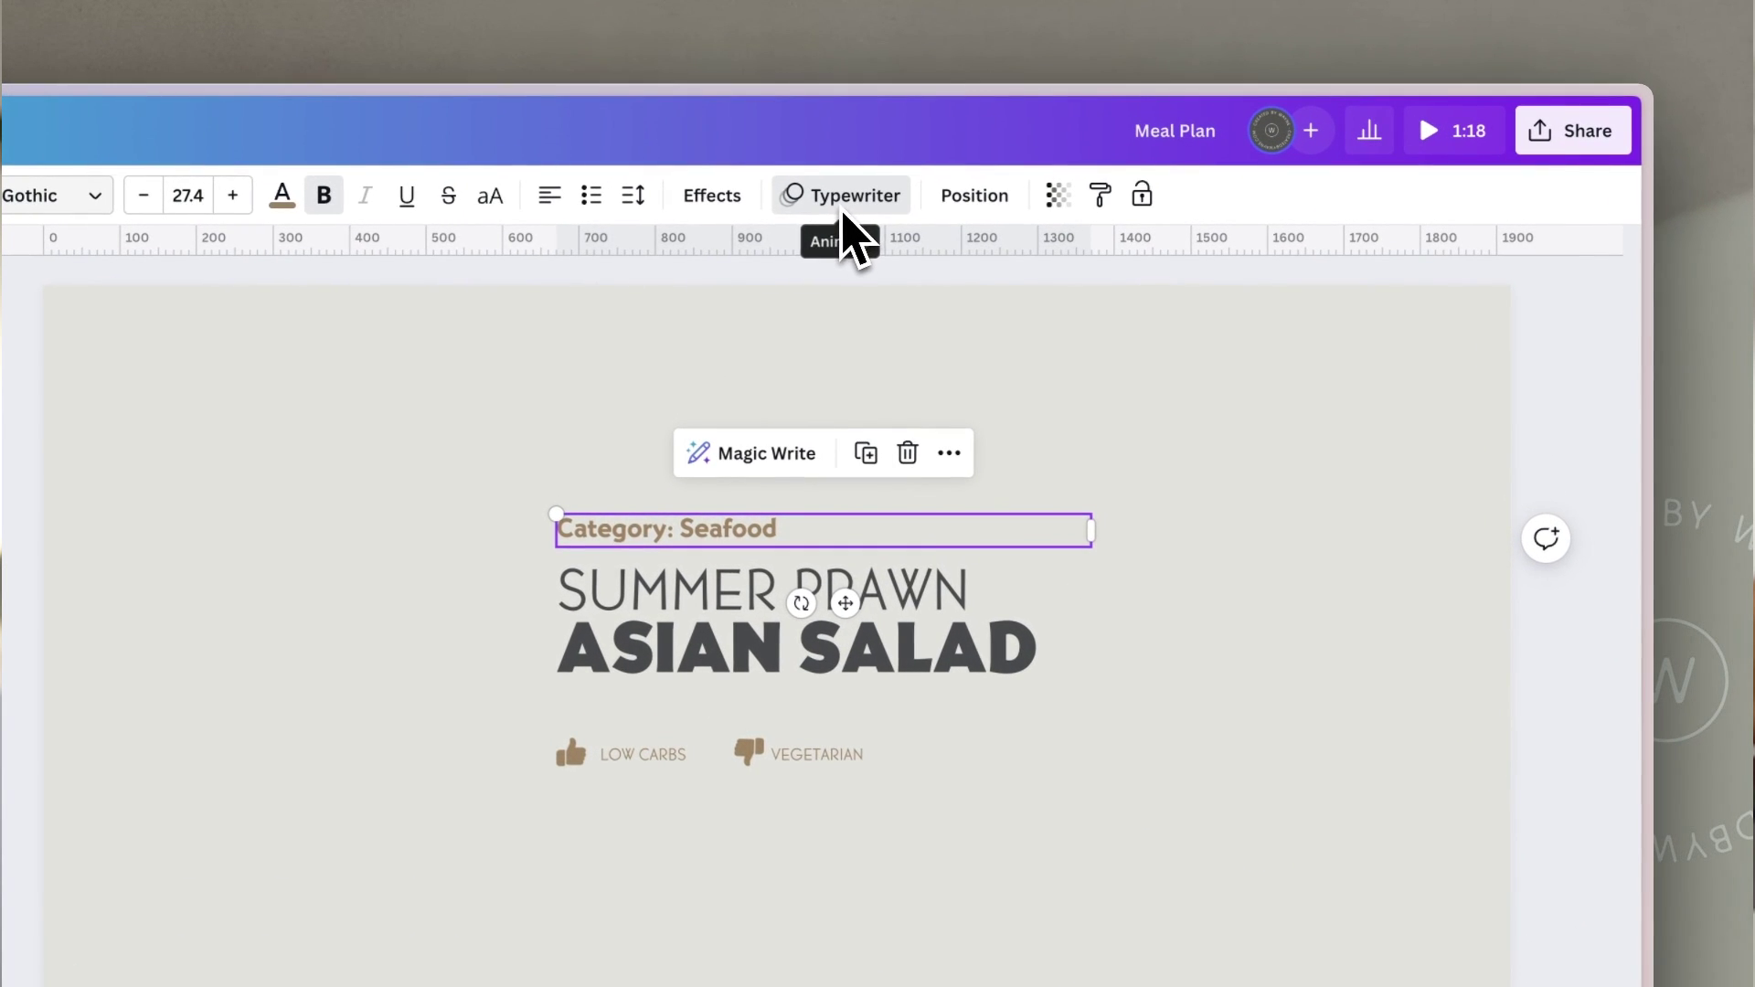
pyautogui.click(953, 620)
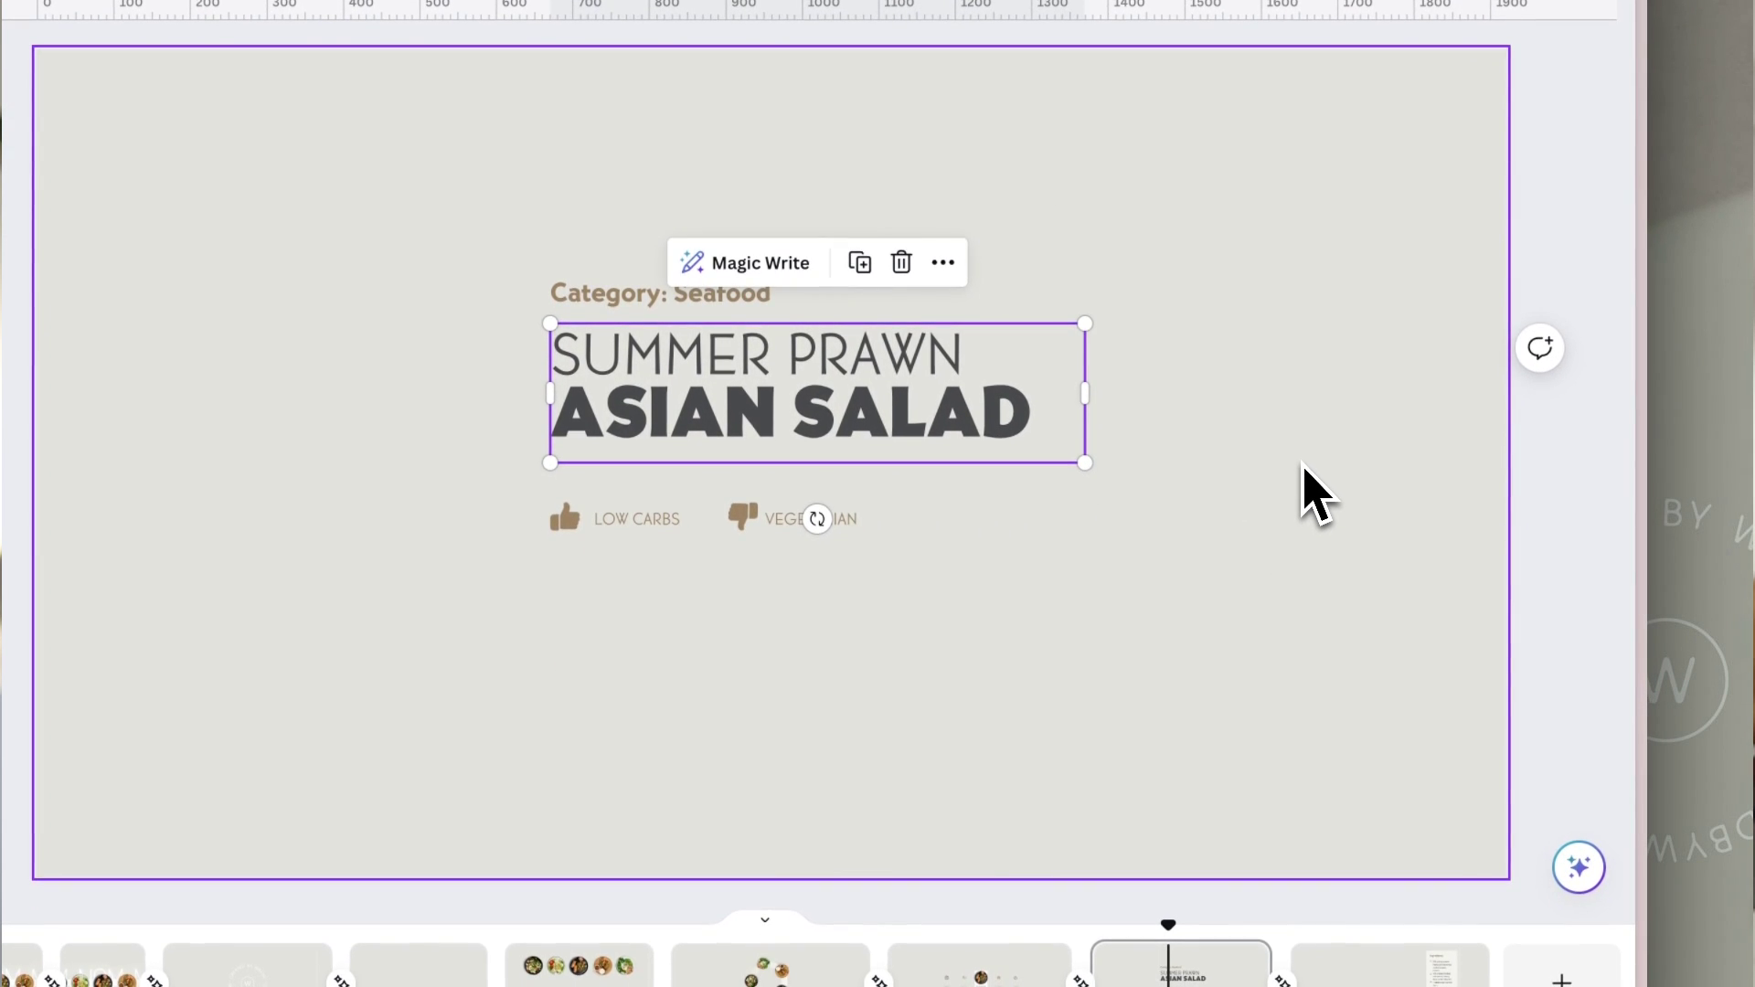
pyautogui.moveTo(954, 498); pyautogui.dragTo(489, 605)
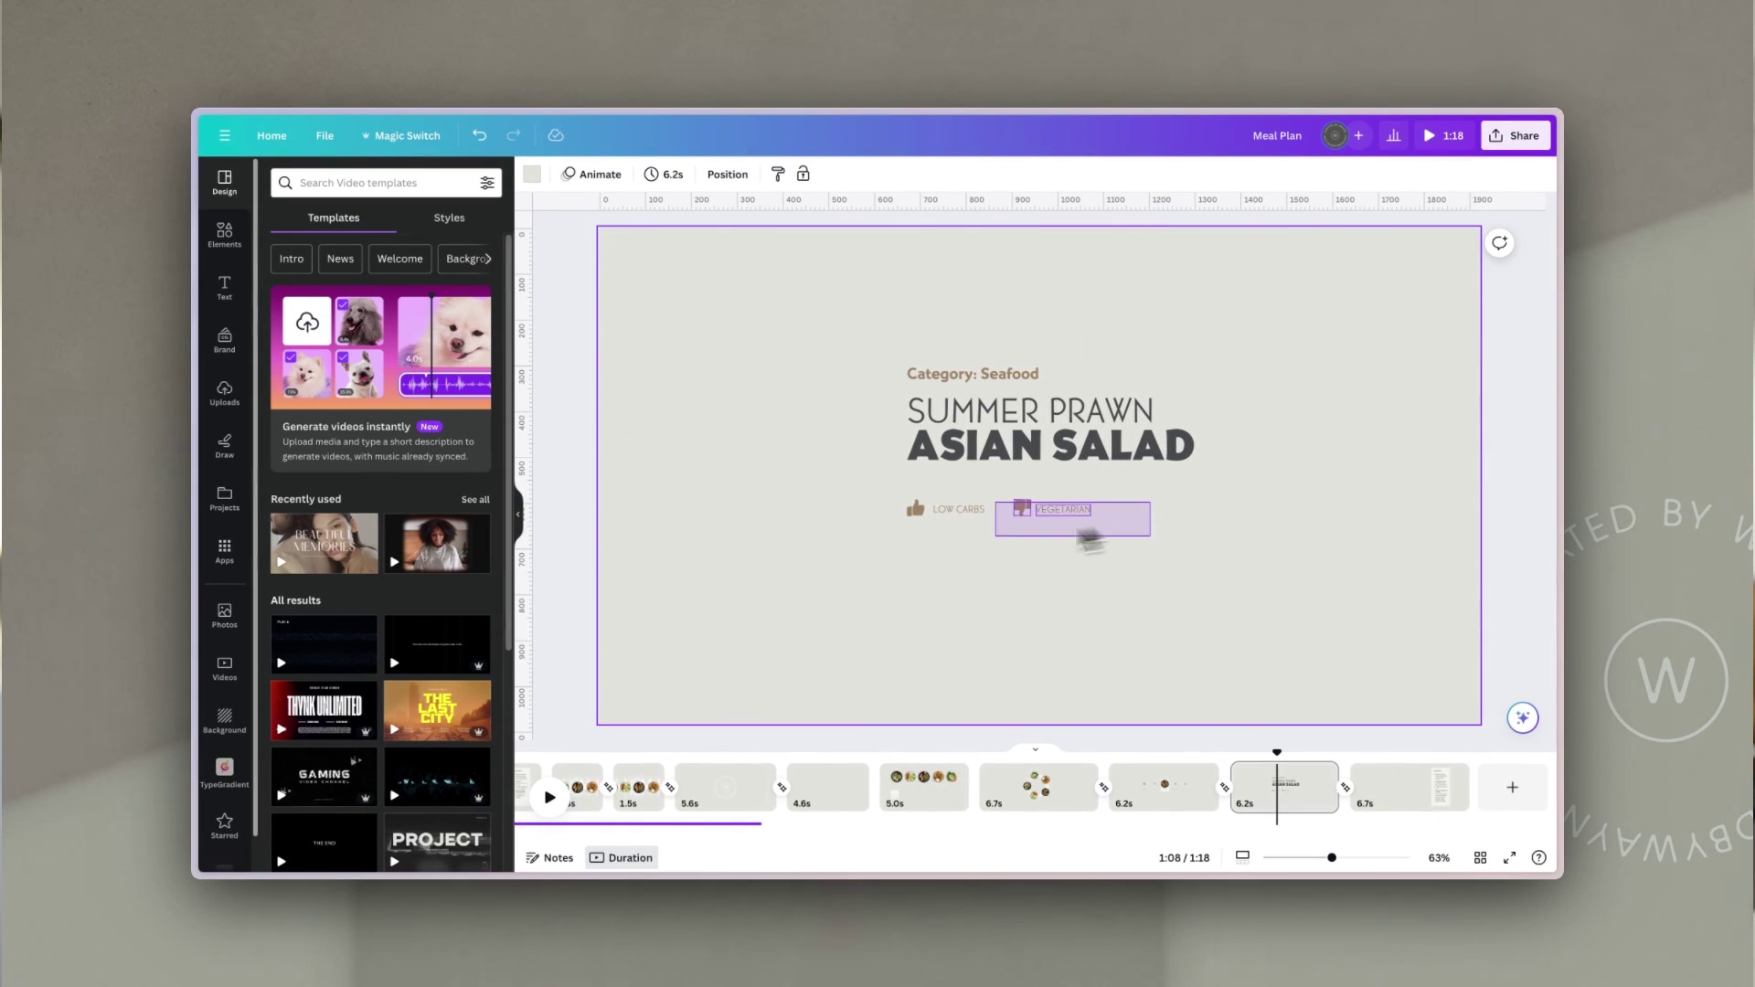
pyautogui.click(960, 596)
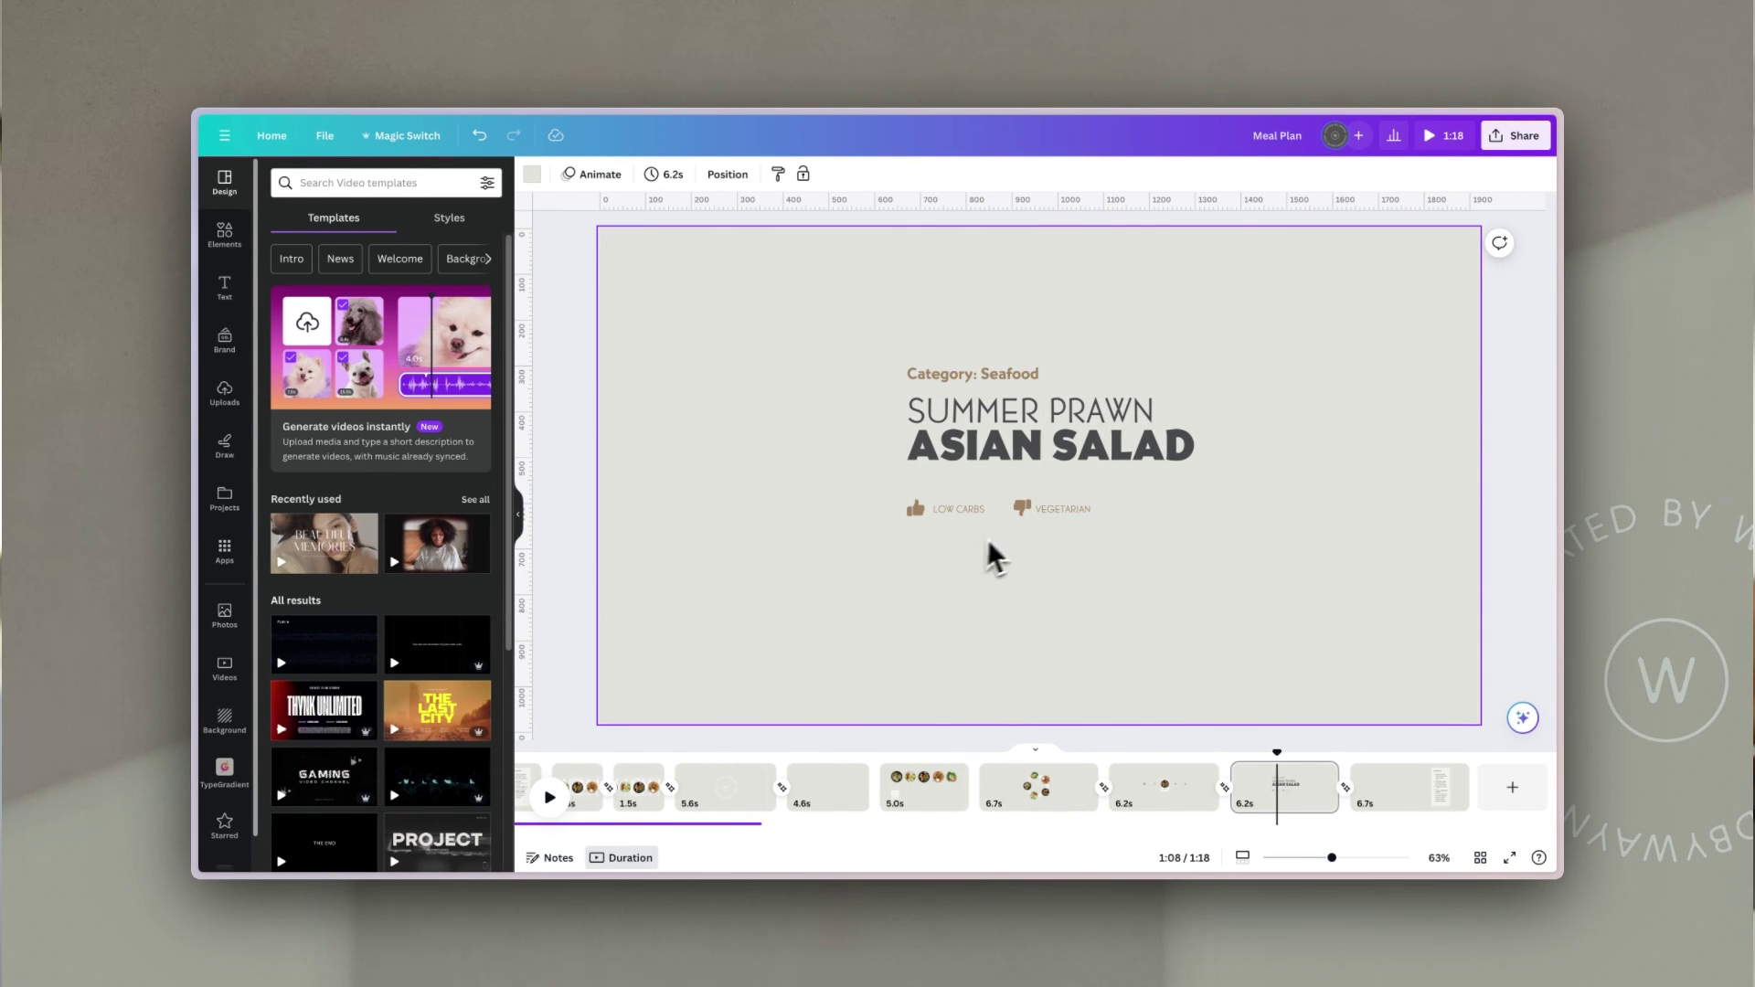
pyautogui.click(1023, 510)
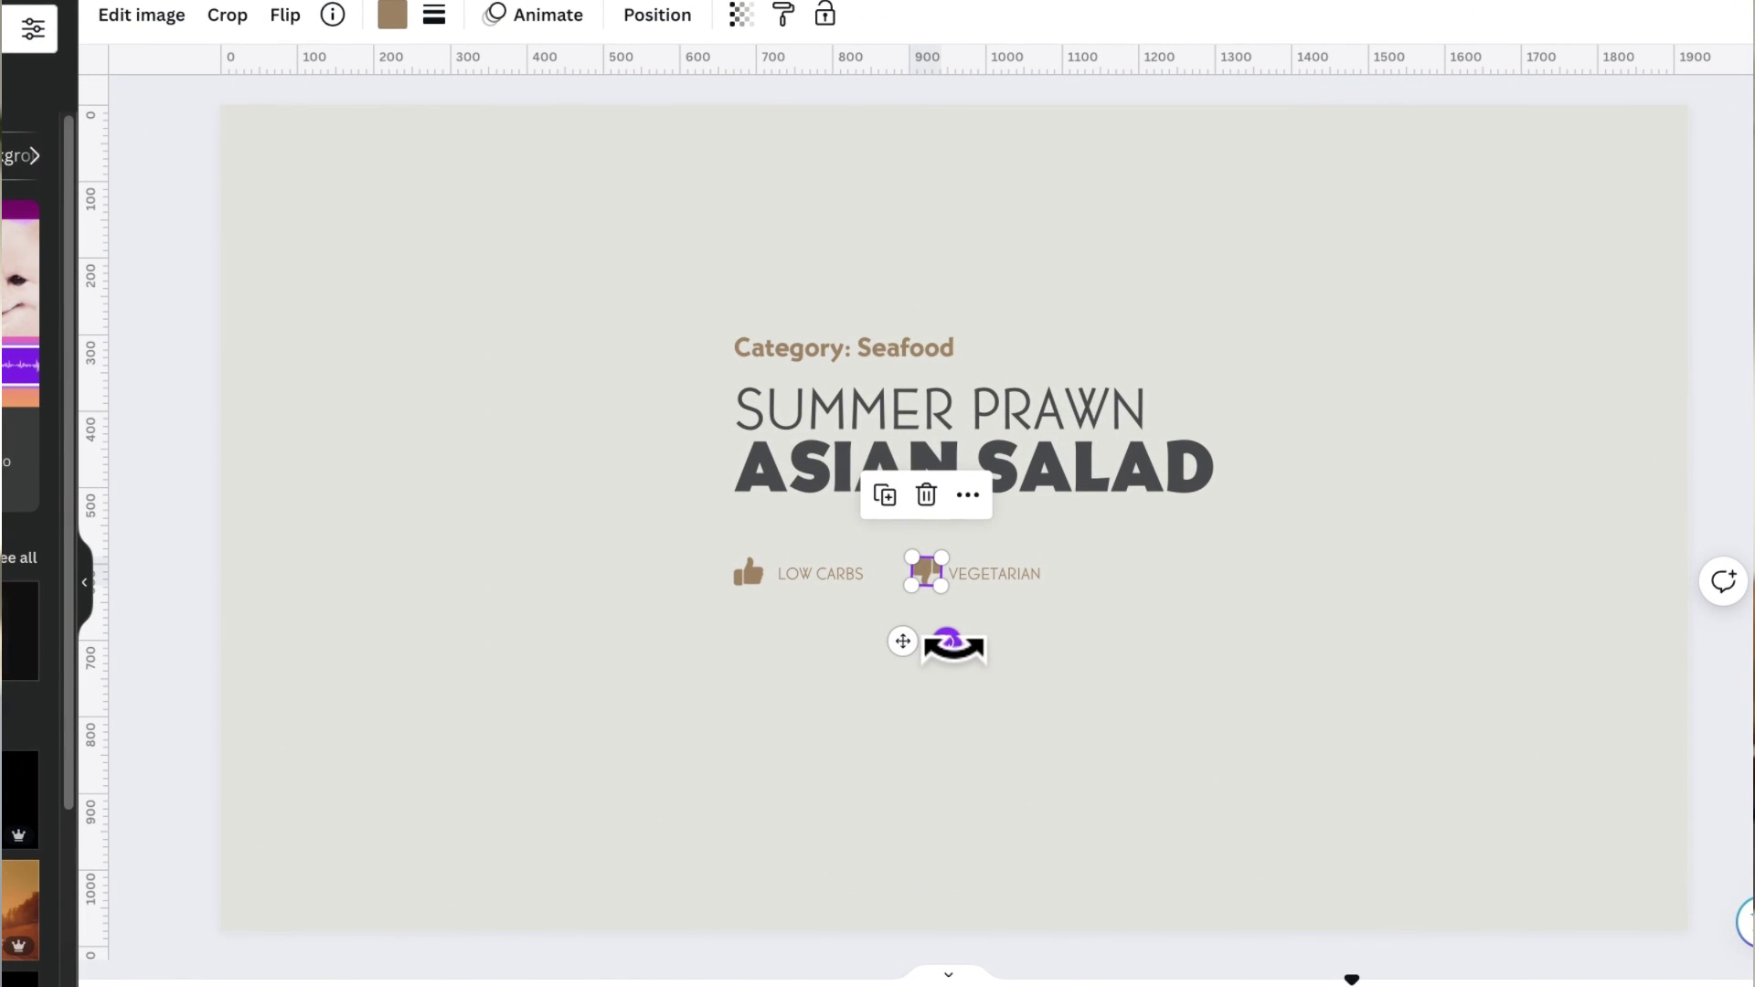
# - Keep the VEGETARIAN icon as thumbs-down, colour it grey, then open the Ingredients page
pyautogui.moveTo(953, 648); pyautogui.dragTo(947, 308)
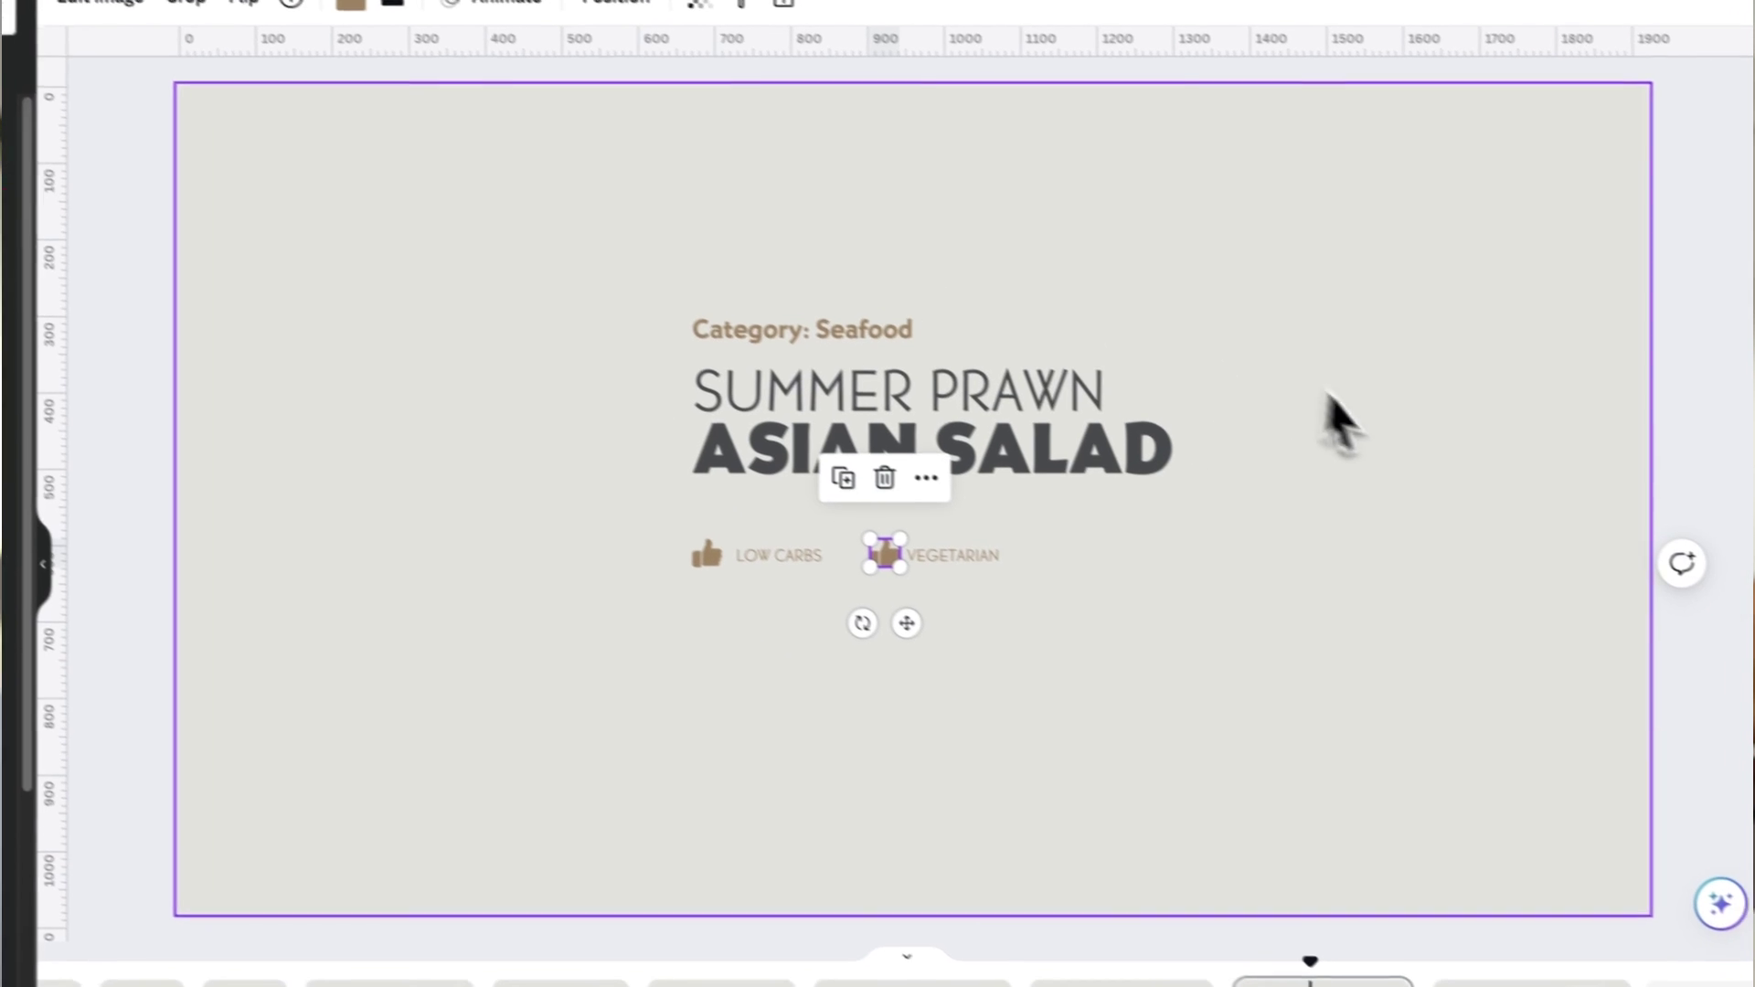
pyautogui.click(1361, 677)
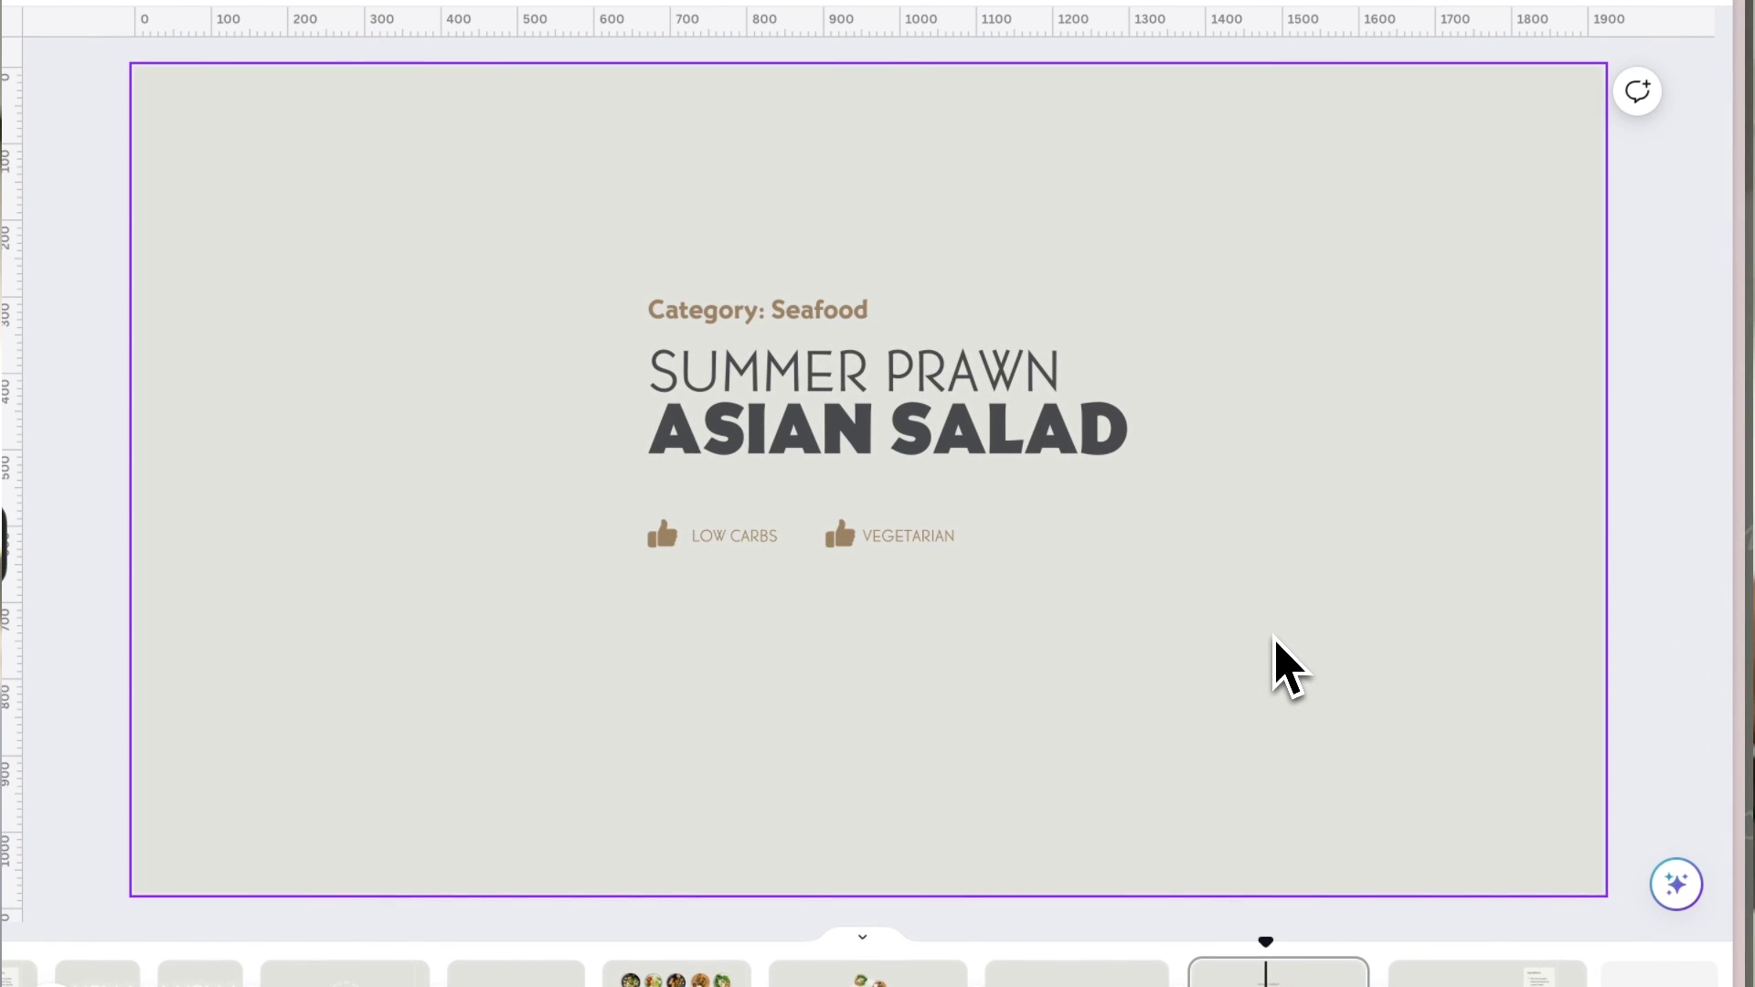
pyautogui.click(843, 536)
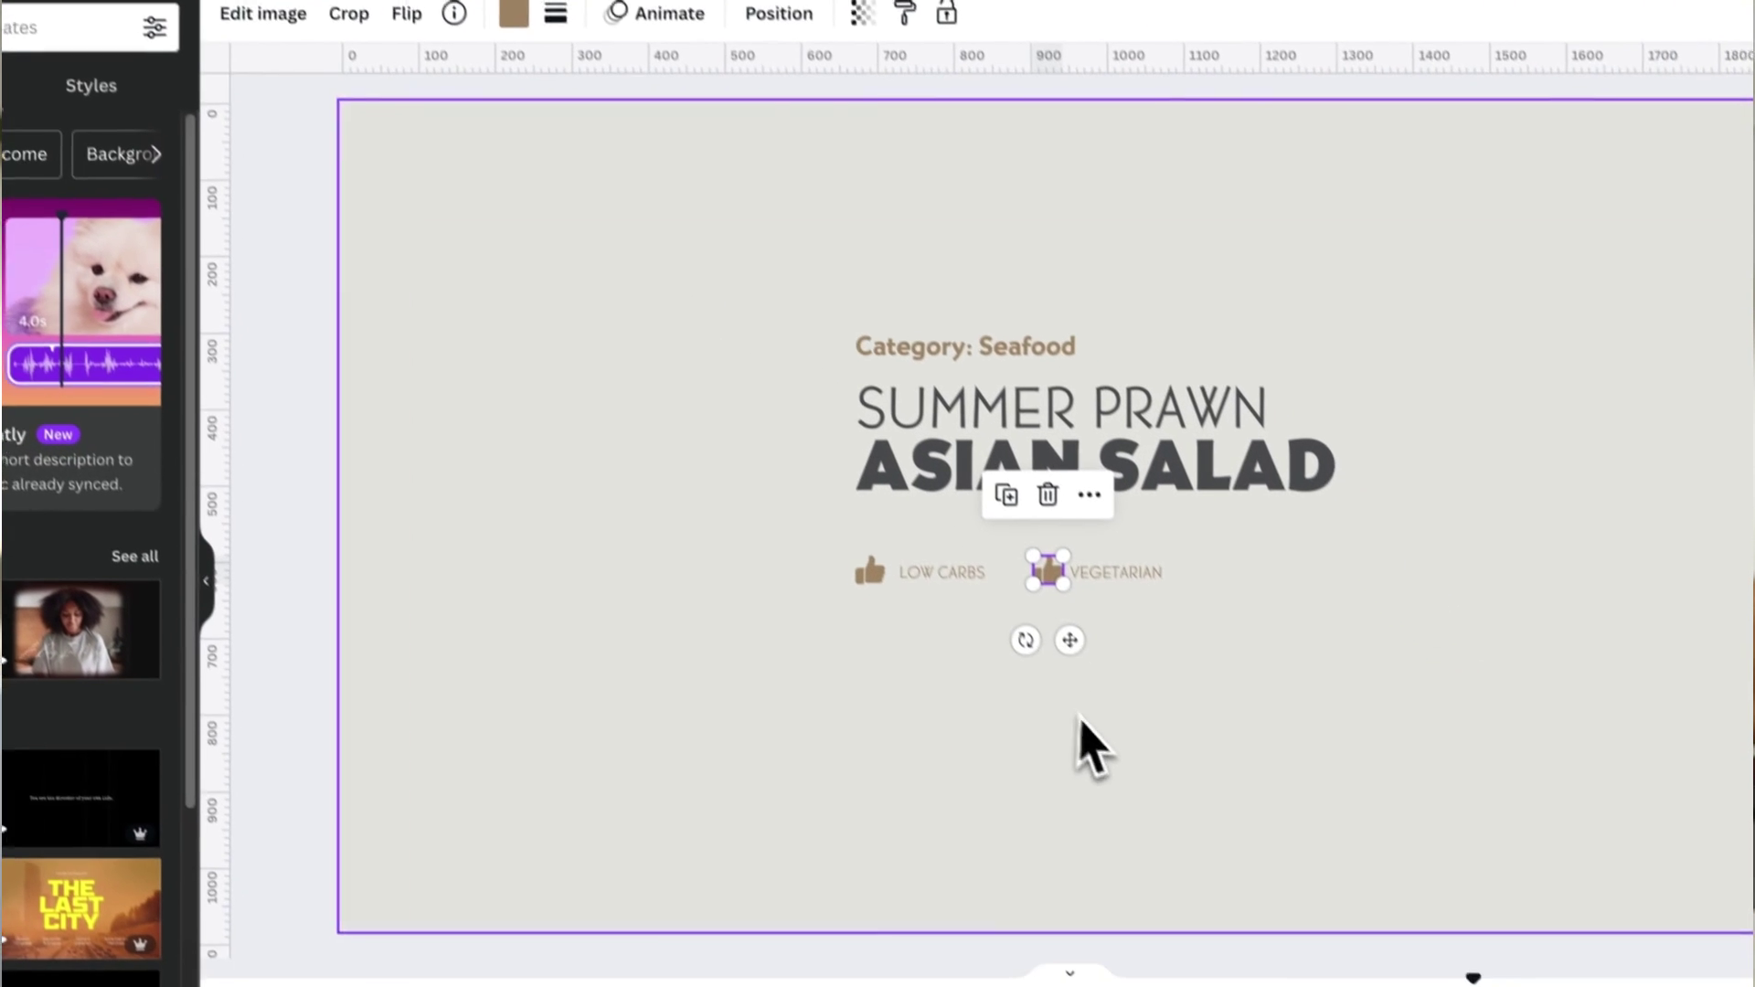
pyautogui.moveTo(1091, 794); pyautogui.dragTo(1087, 692)
pyautogui.moveTo(1006, 512); pyautogui.dragTo(1050, 475)
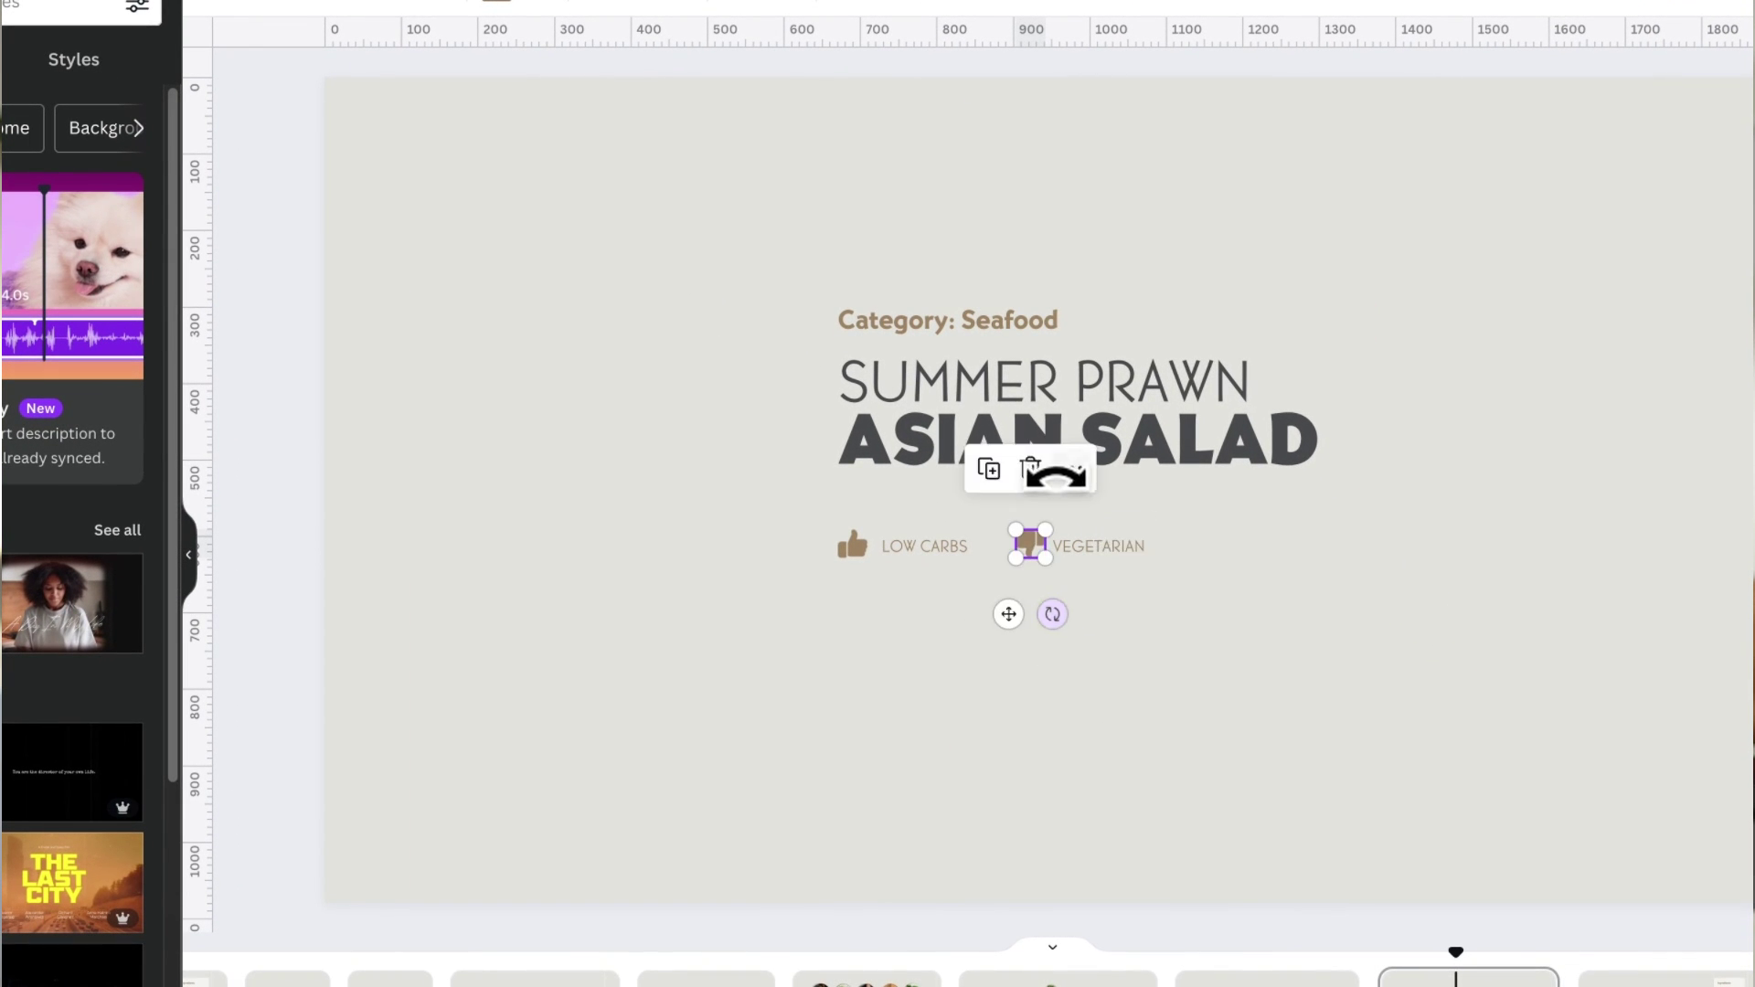
pyautogui.click(856, 196)
pyautogui.click(338, 537)
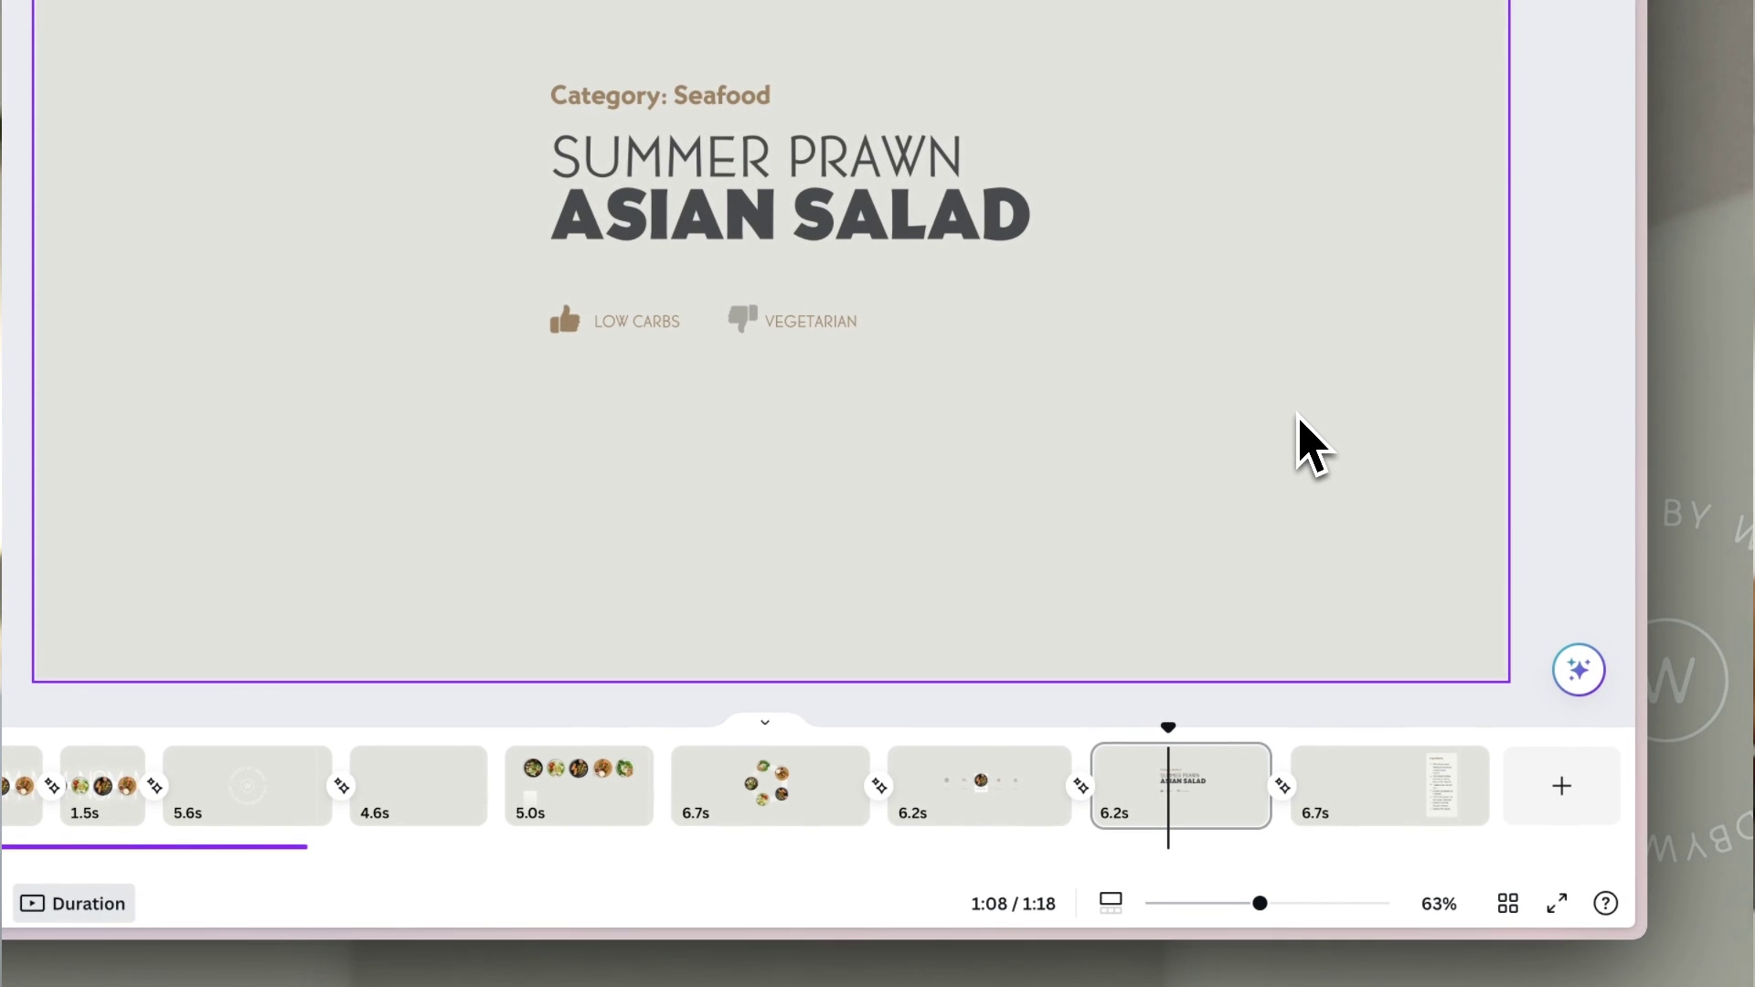
pyautogui.click(1342, 768)
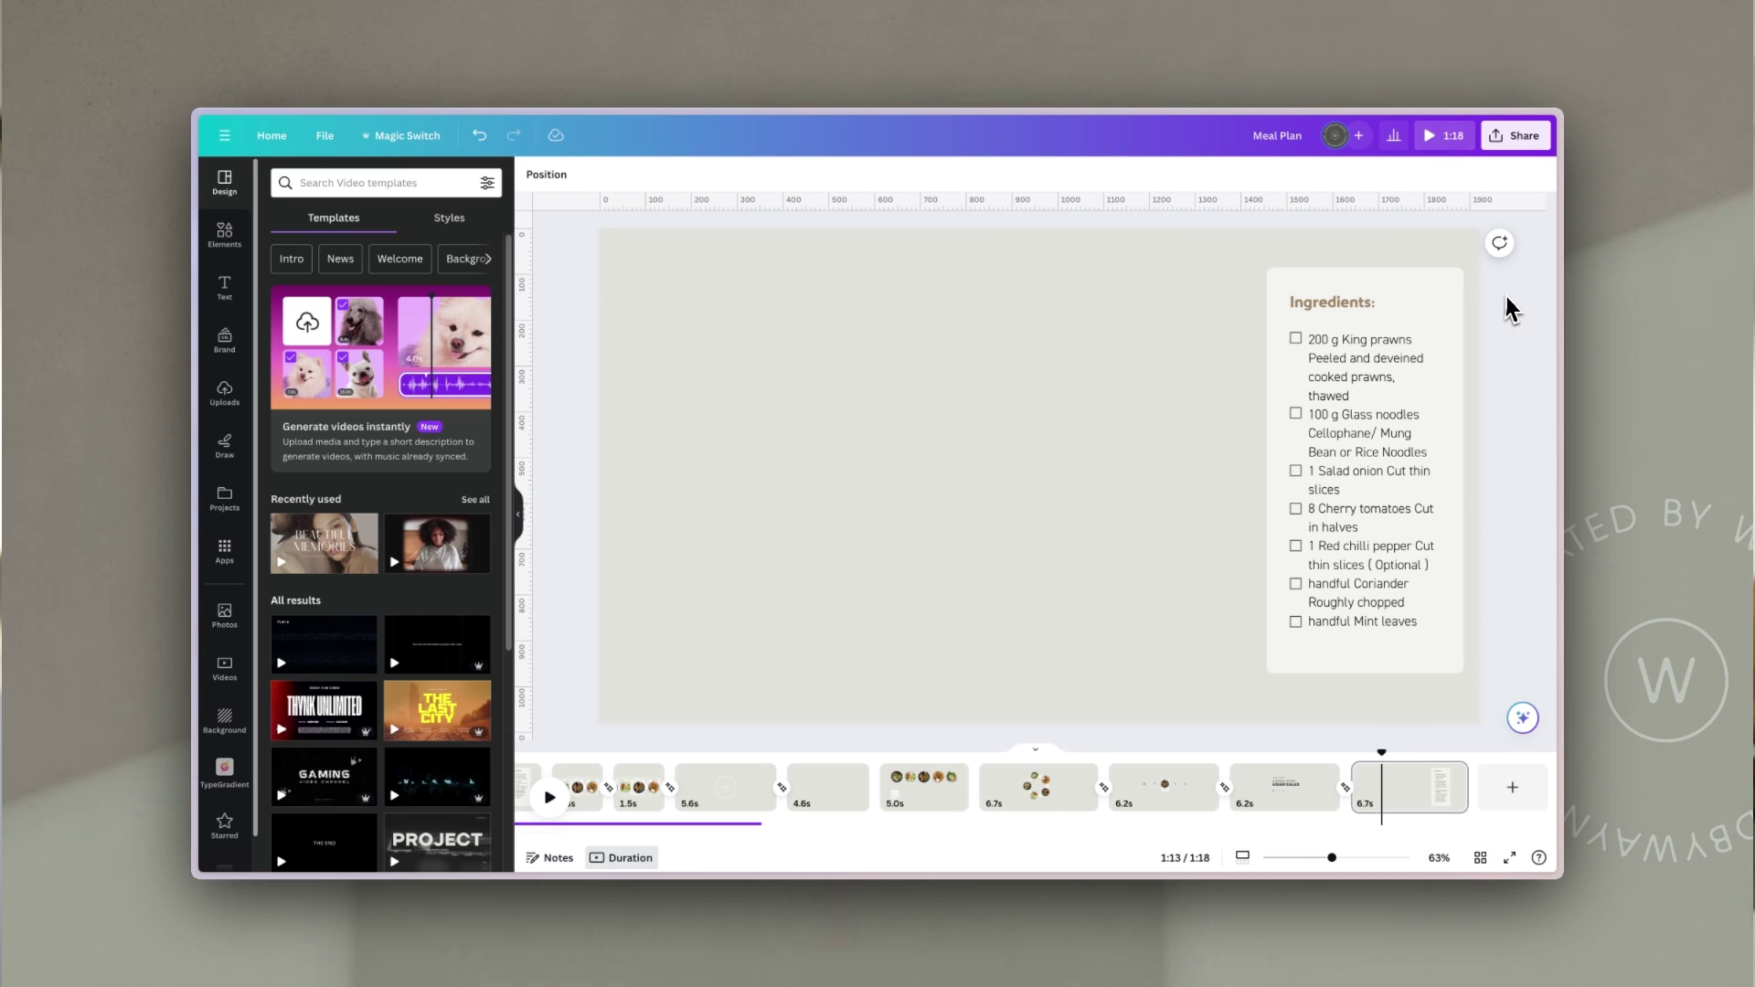
# - Select the ingredients box, heading and checklist, then return to the 6.7s plate-ring page
pyautogui.click(1400, 282)
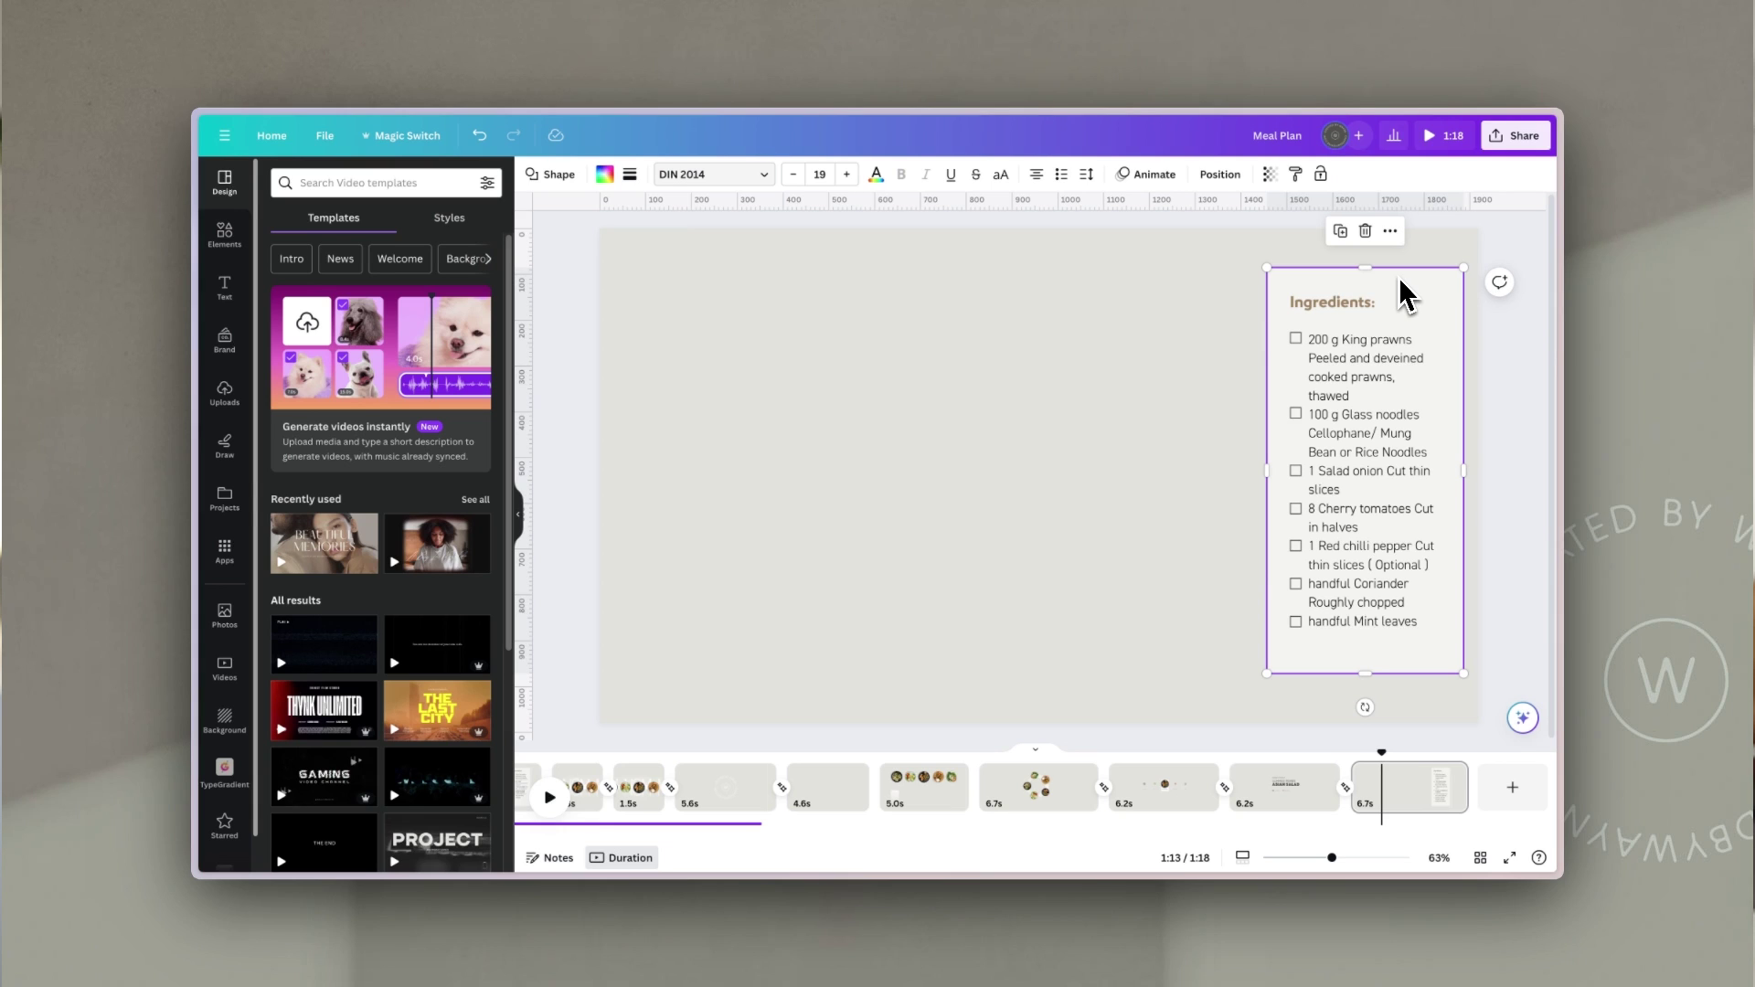
pyautogui.click(1347, 307)
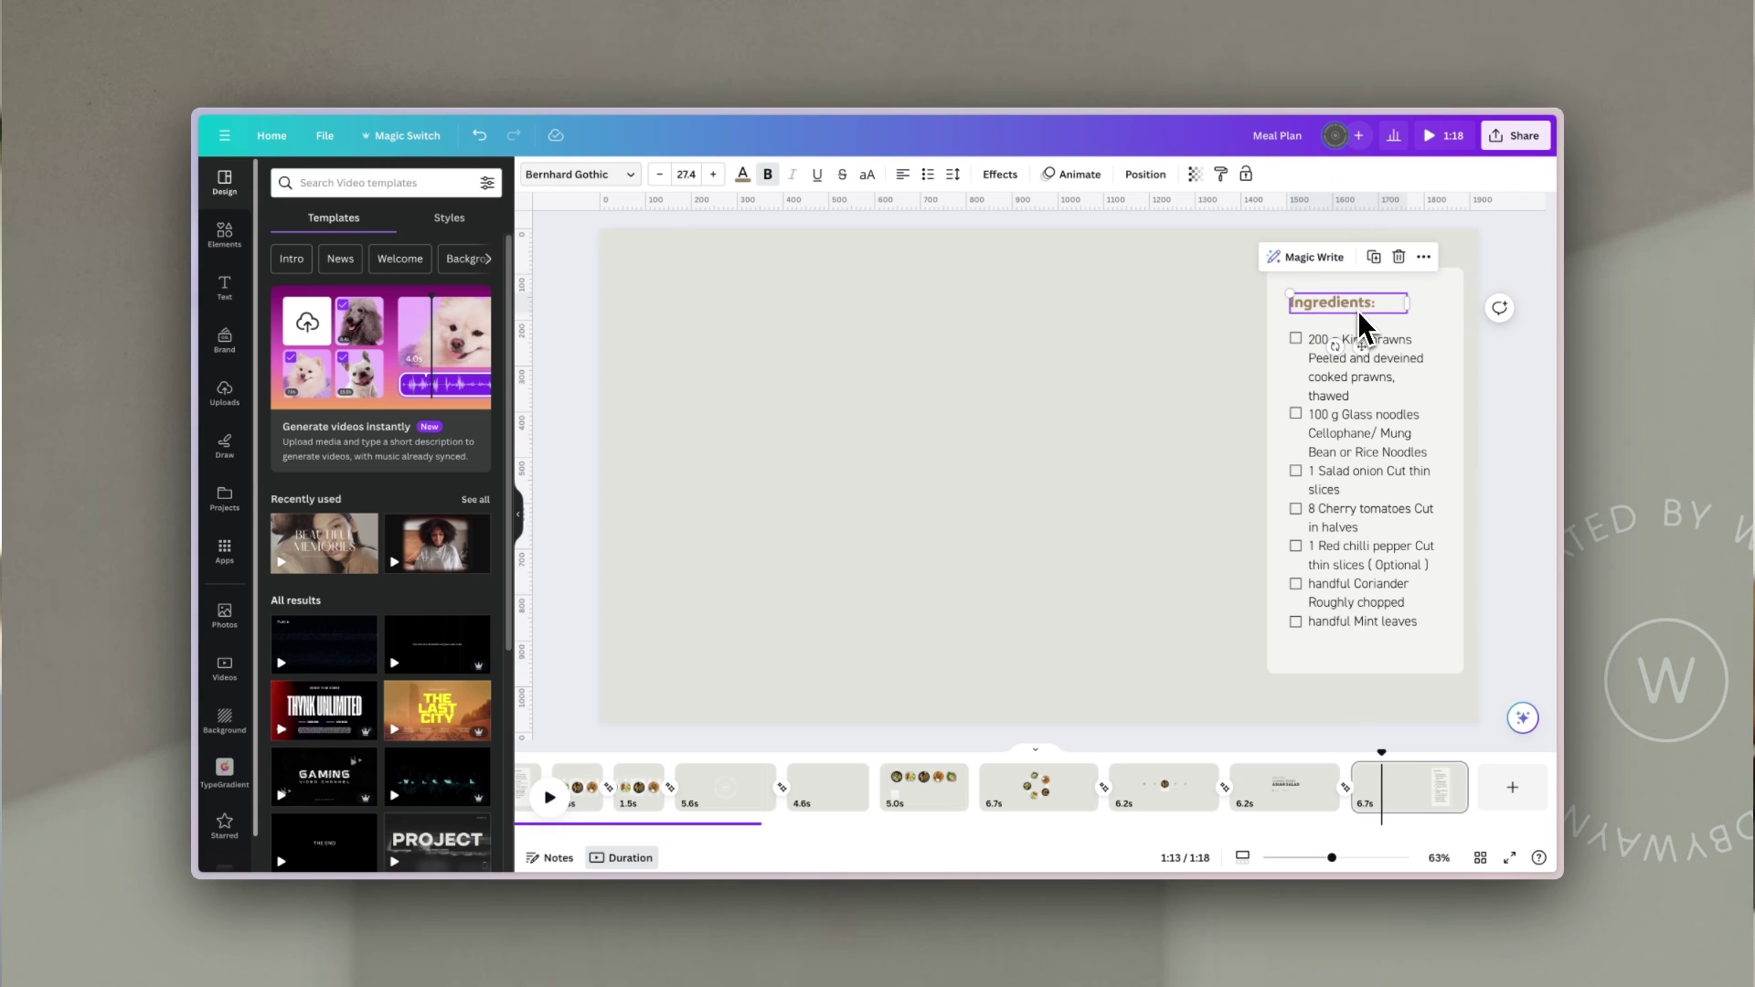
pyautogui.click(1402, 371)
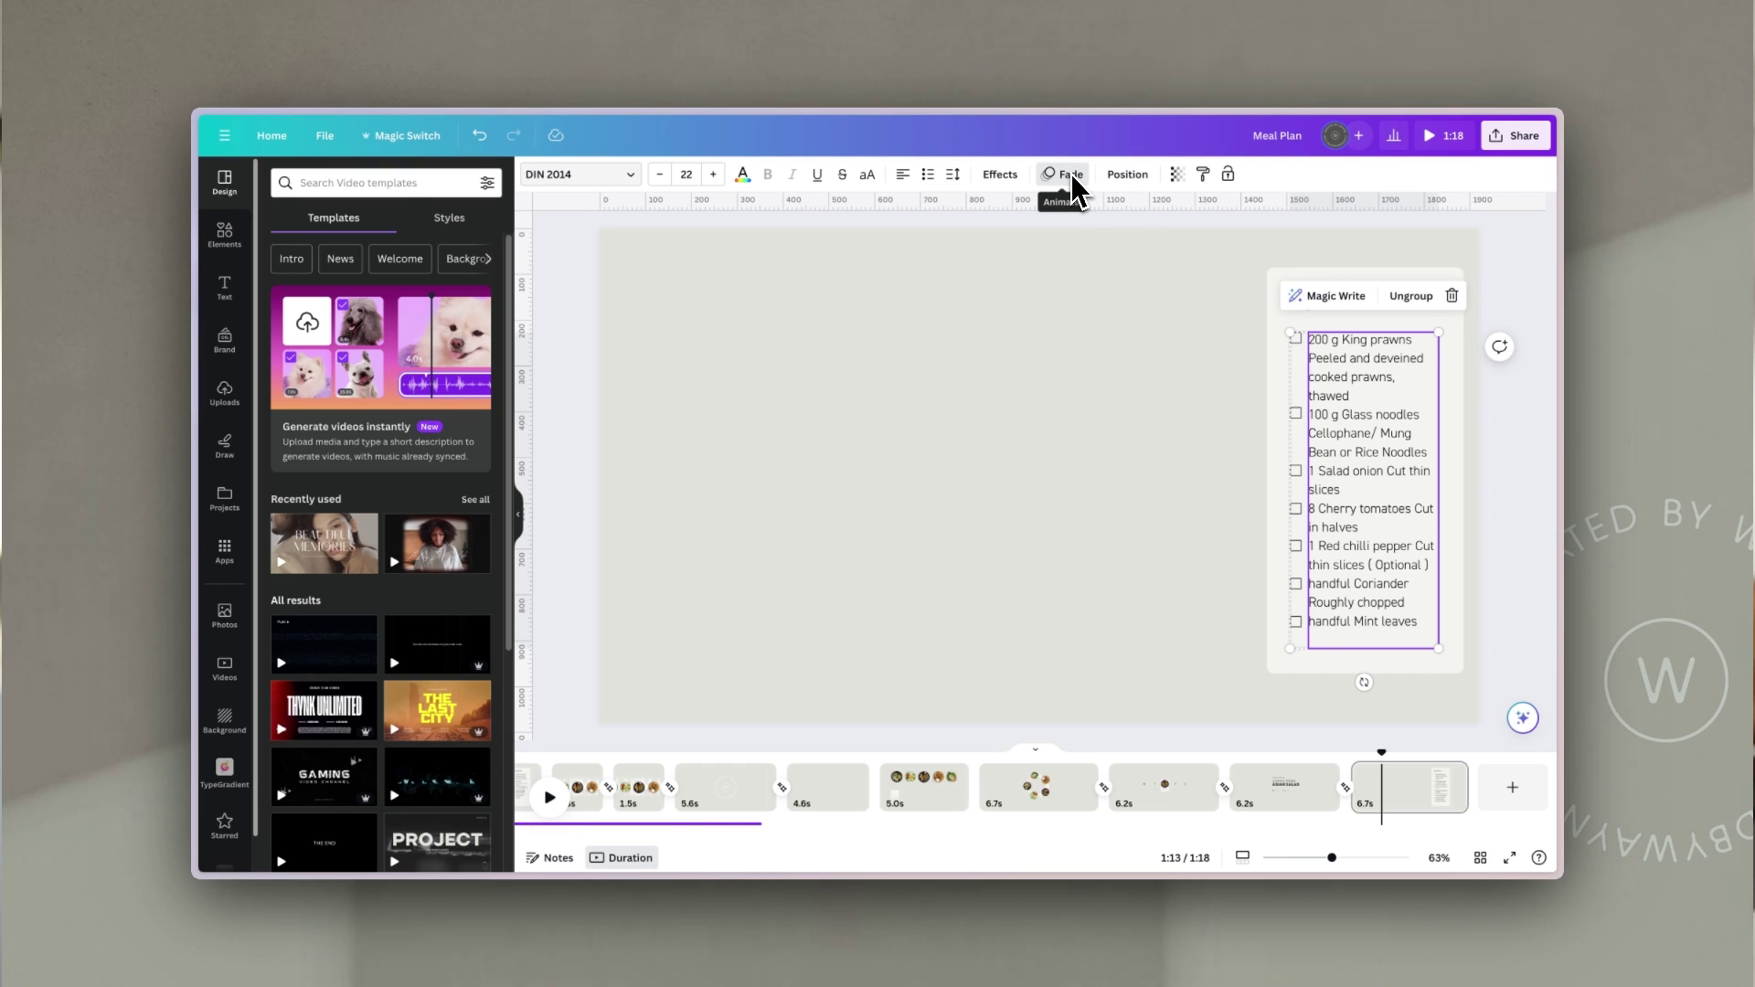
pyautogui.click(1289, 809)
pyautogui.click(1134, 806)
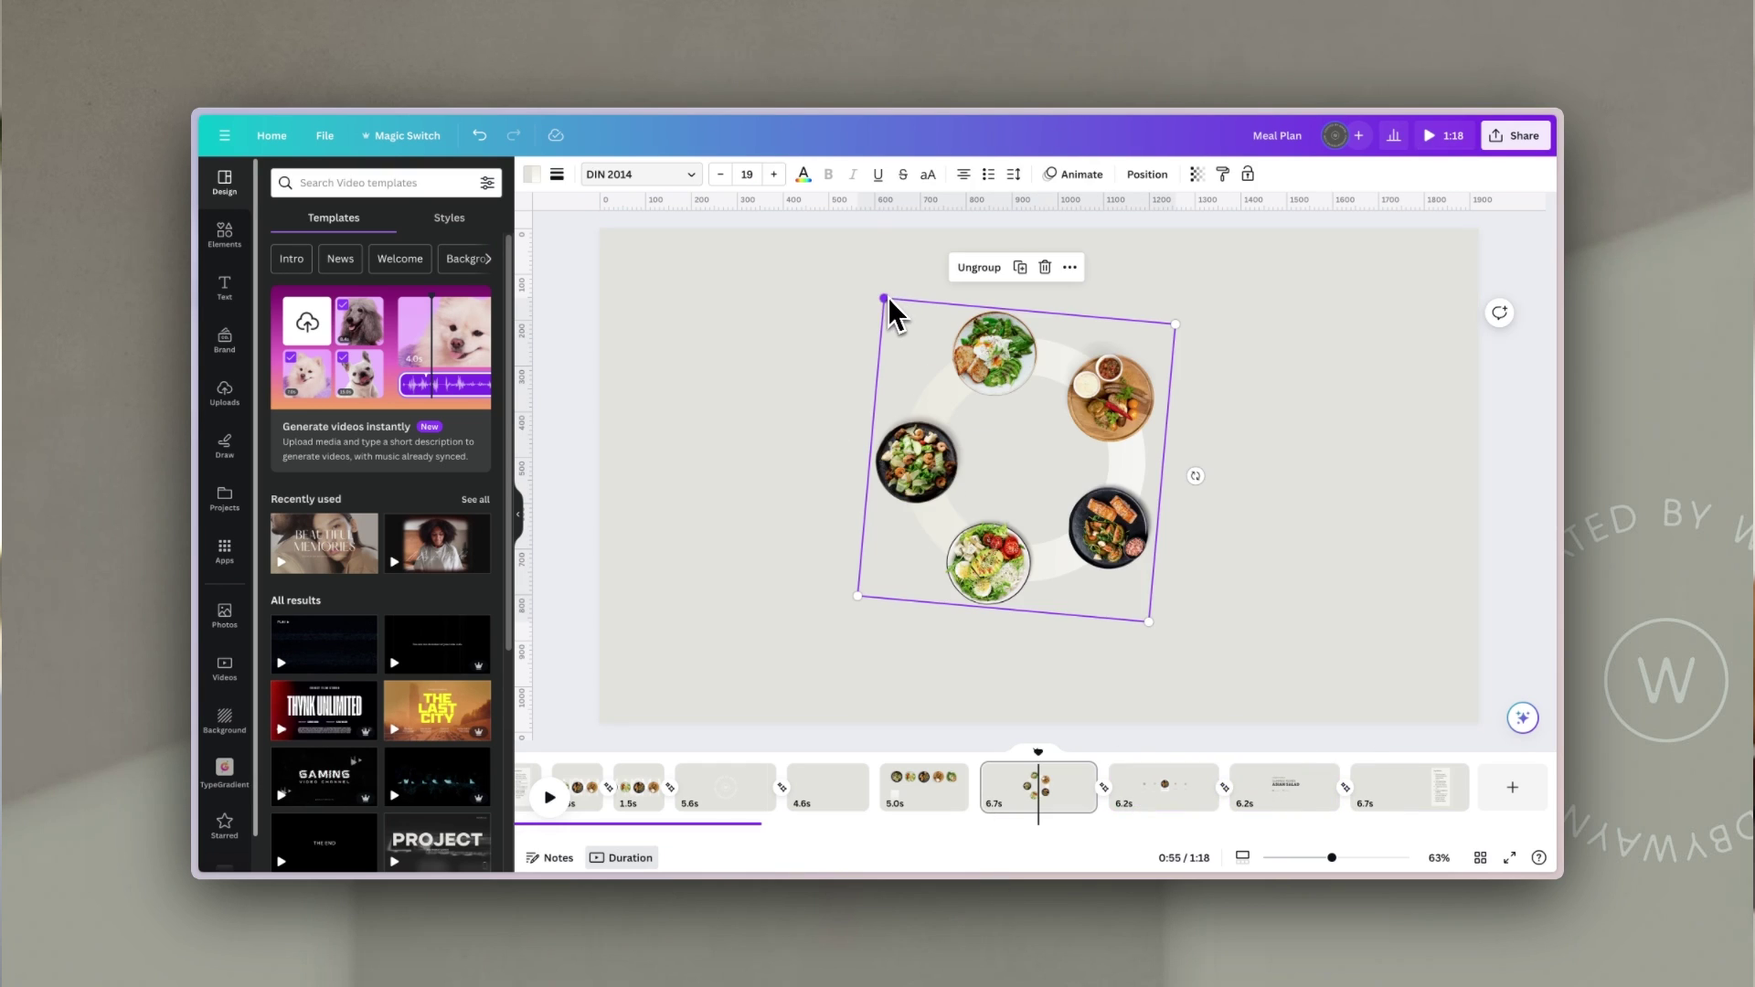
# - Enlarge the plate ring and tilt it about -32° so only the salmon plate shows top-left
pyautogui.moveTo(883, 300); pyautogui.dragTo(475, 36)
pyautogui.moveTo(1149, 622); pyautogui.dragTo(823, 558)
pyautogui.moveTo(887, 231); pyautogui.dragTo(1058, 274)
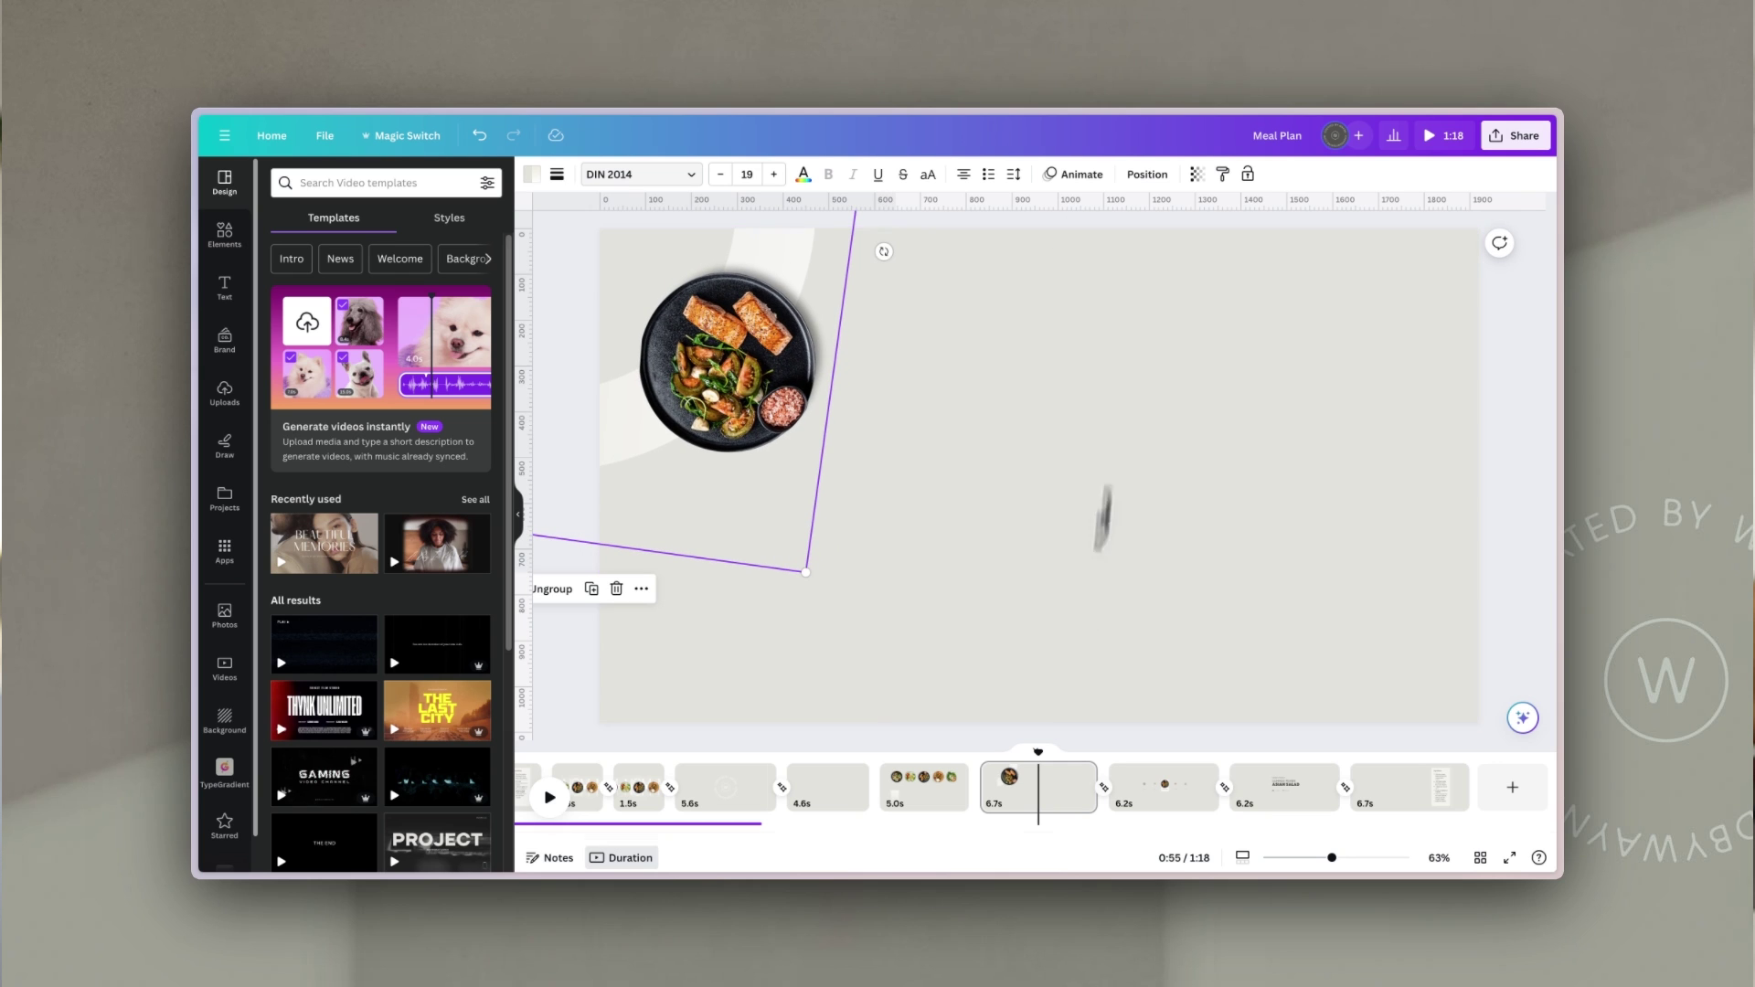
pyautogui.moveTo(952, 835); pyautogui.dragTo(501, 853)
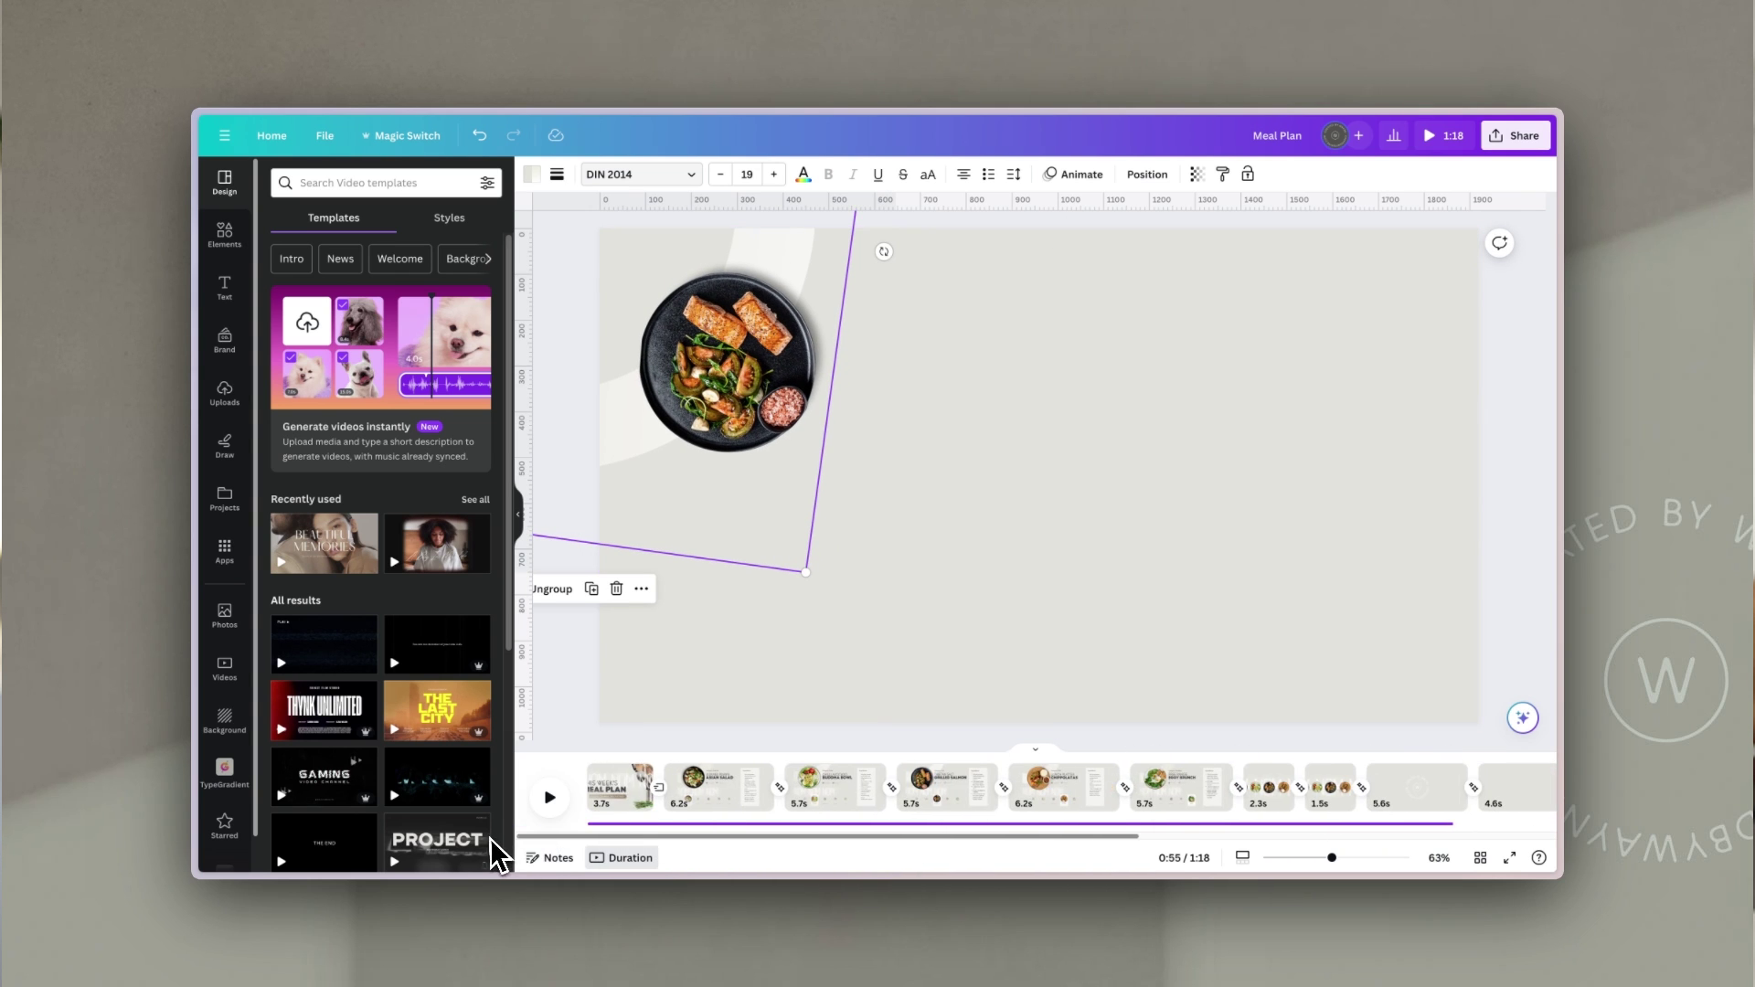
# - Scrub the preview from the title page through Asian Salad to the Buddha Bowl page at 0:13
pyautogui.click(616, 770)
pyautogui.moveTo(619, 751); pyautogui.dragTo(727, 745)
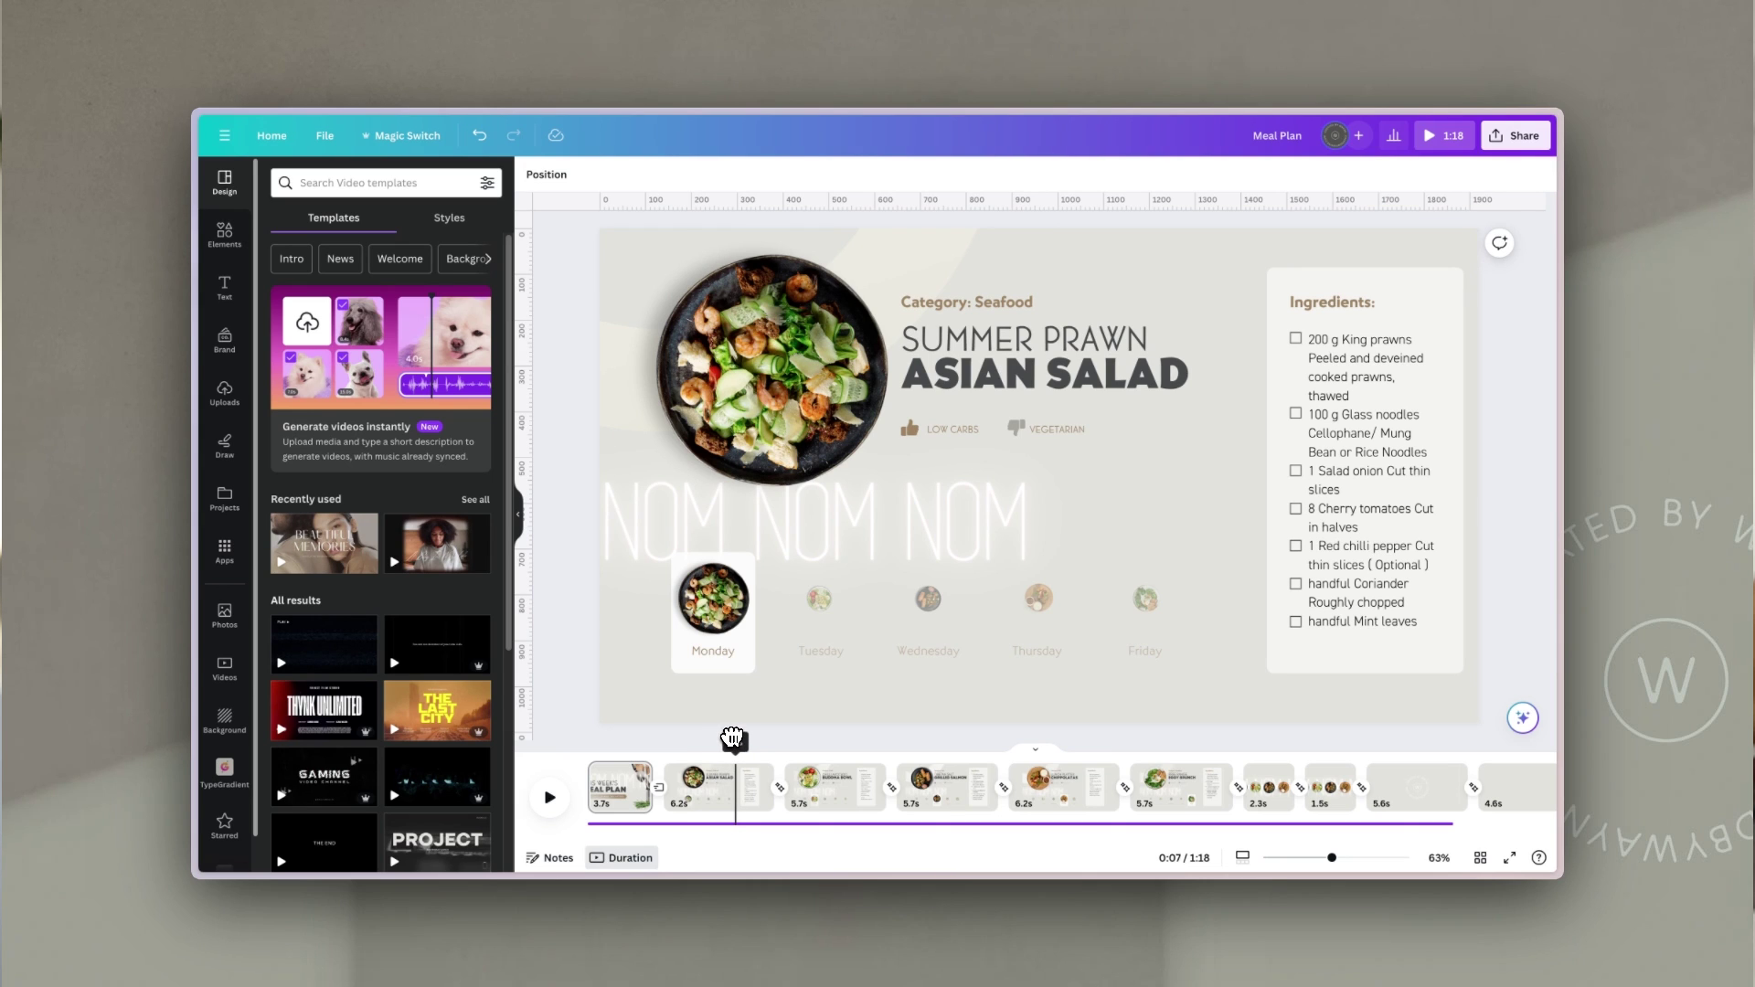
pyautogui.moveTo(734, 739); pyautogui.dragTo(742, 739)
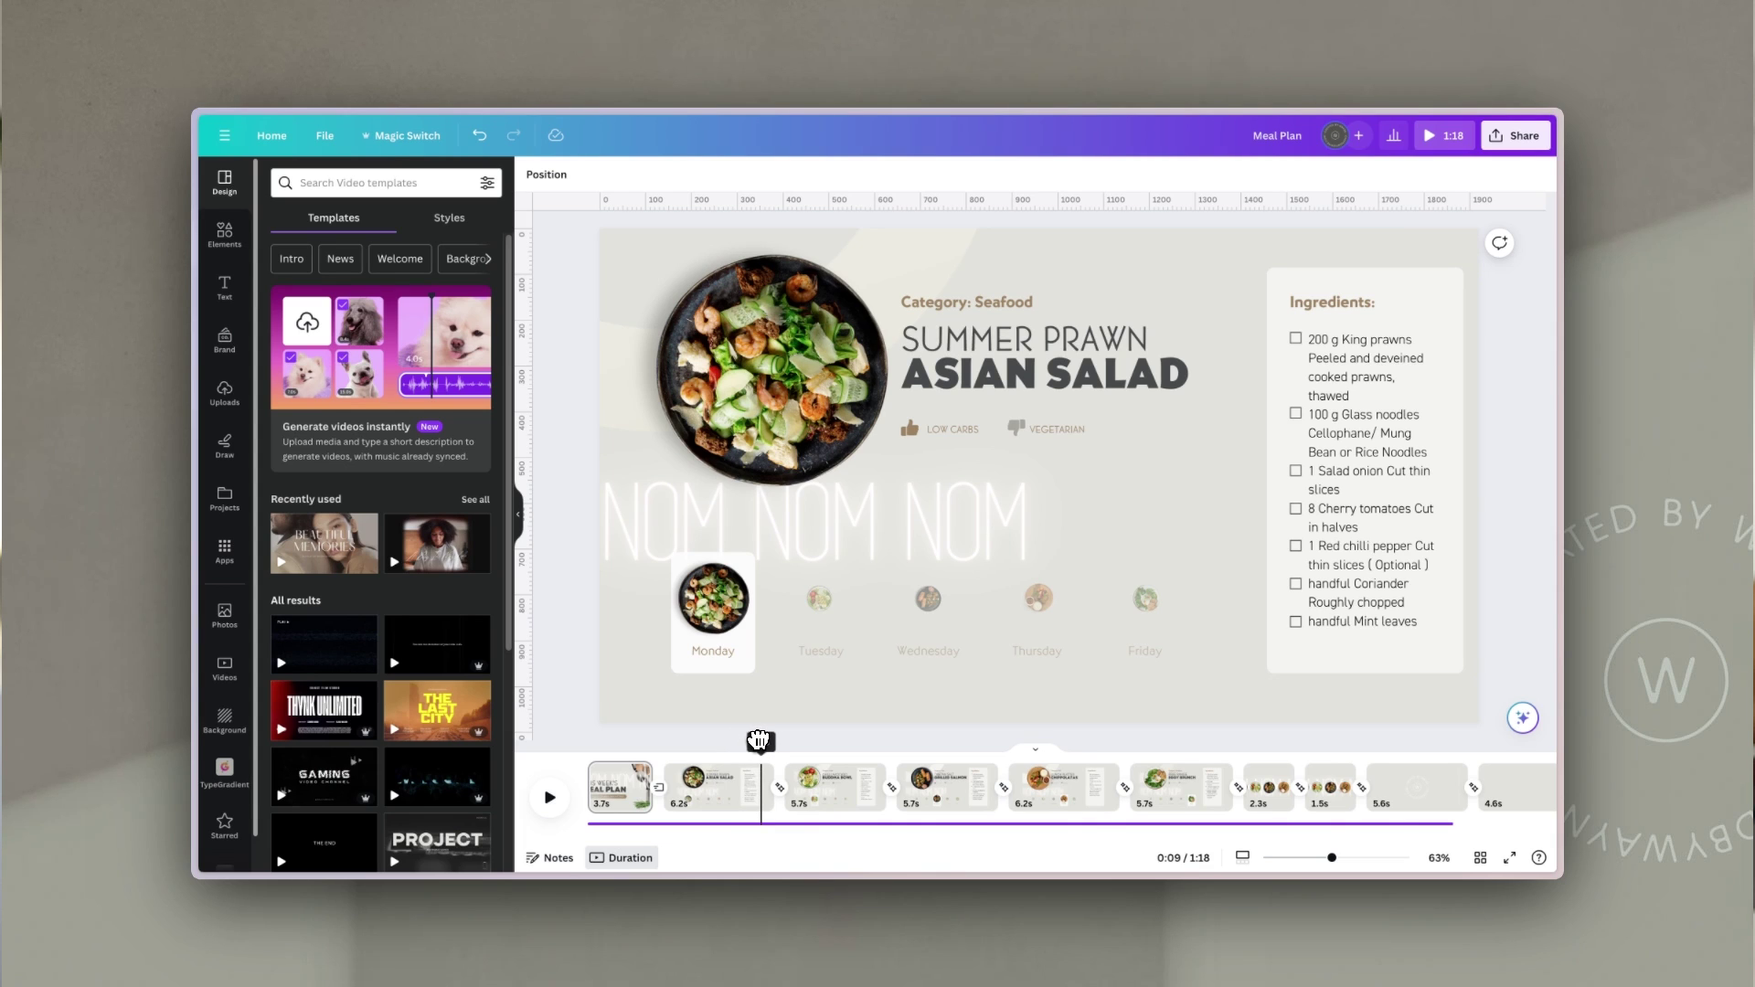
pyautogui.moveTo(763, 740); pyautogui.dragTo(770, 740)
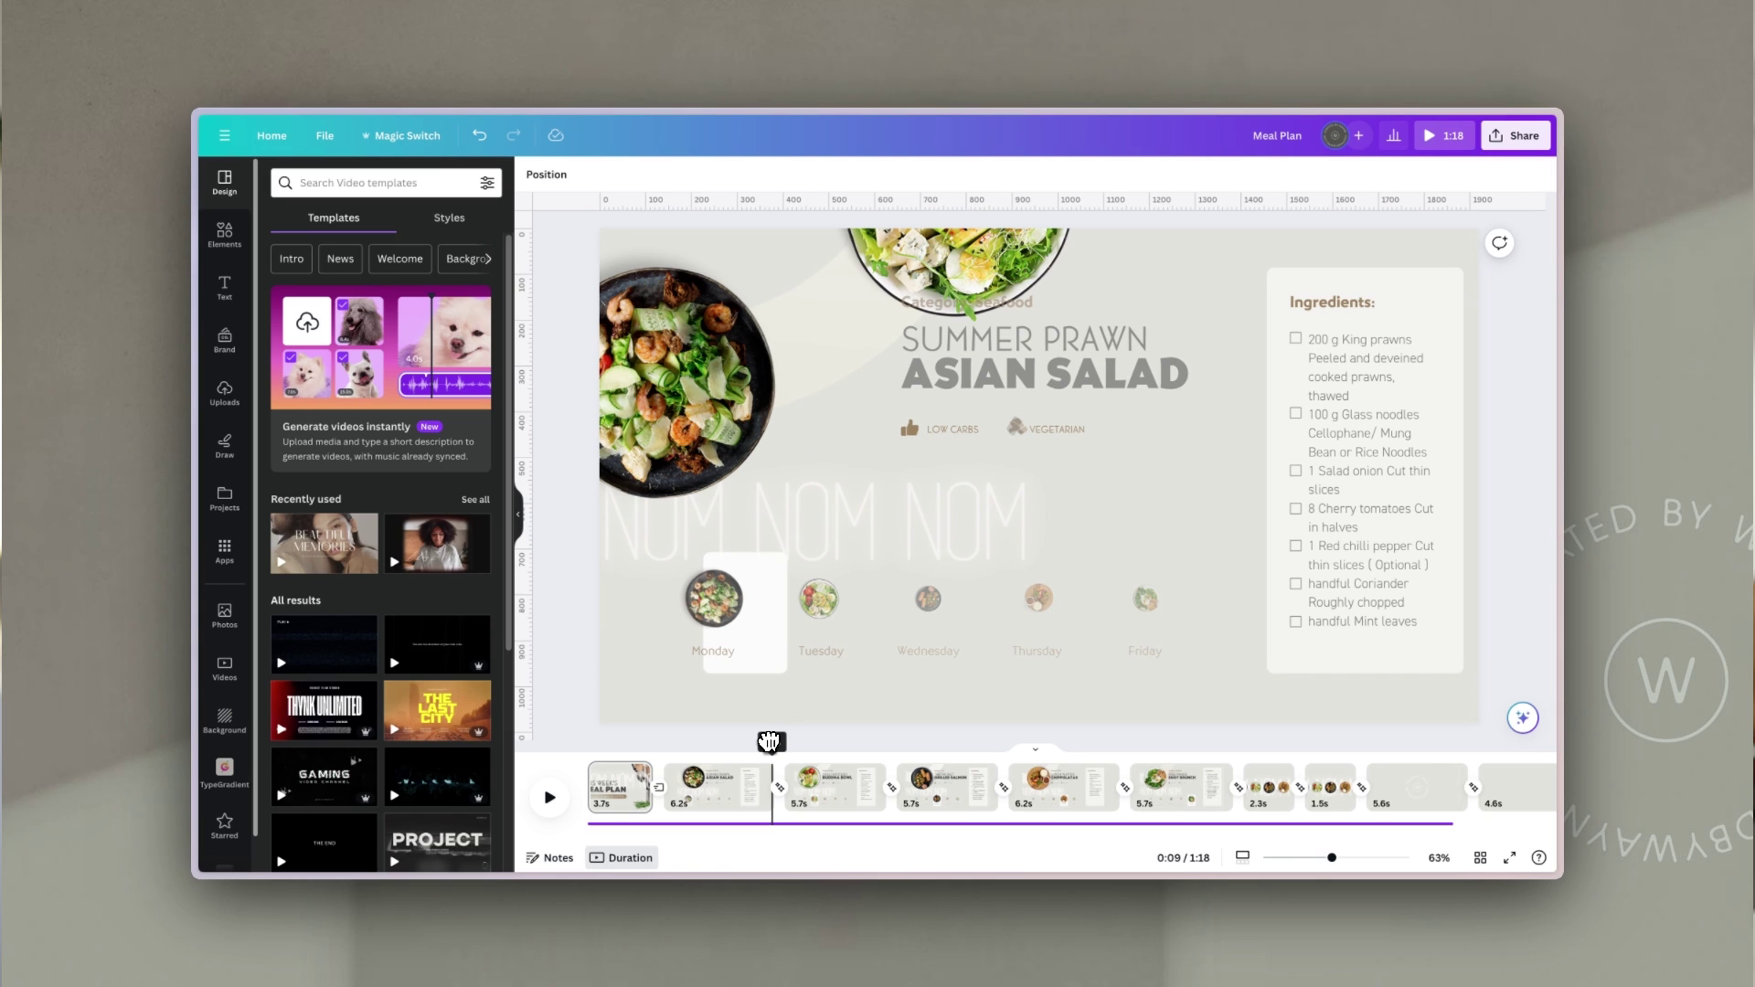
pyautogui.moveTo(769, 741); pyautogui.dragTo(834, 744)
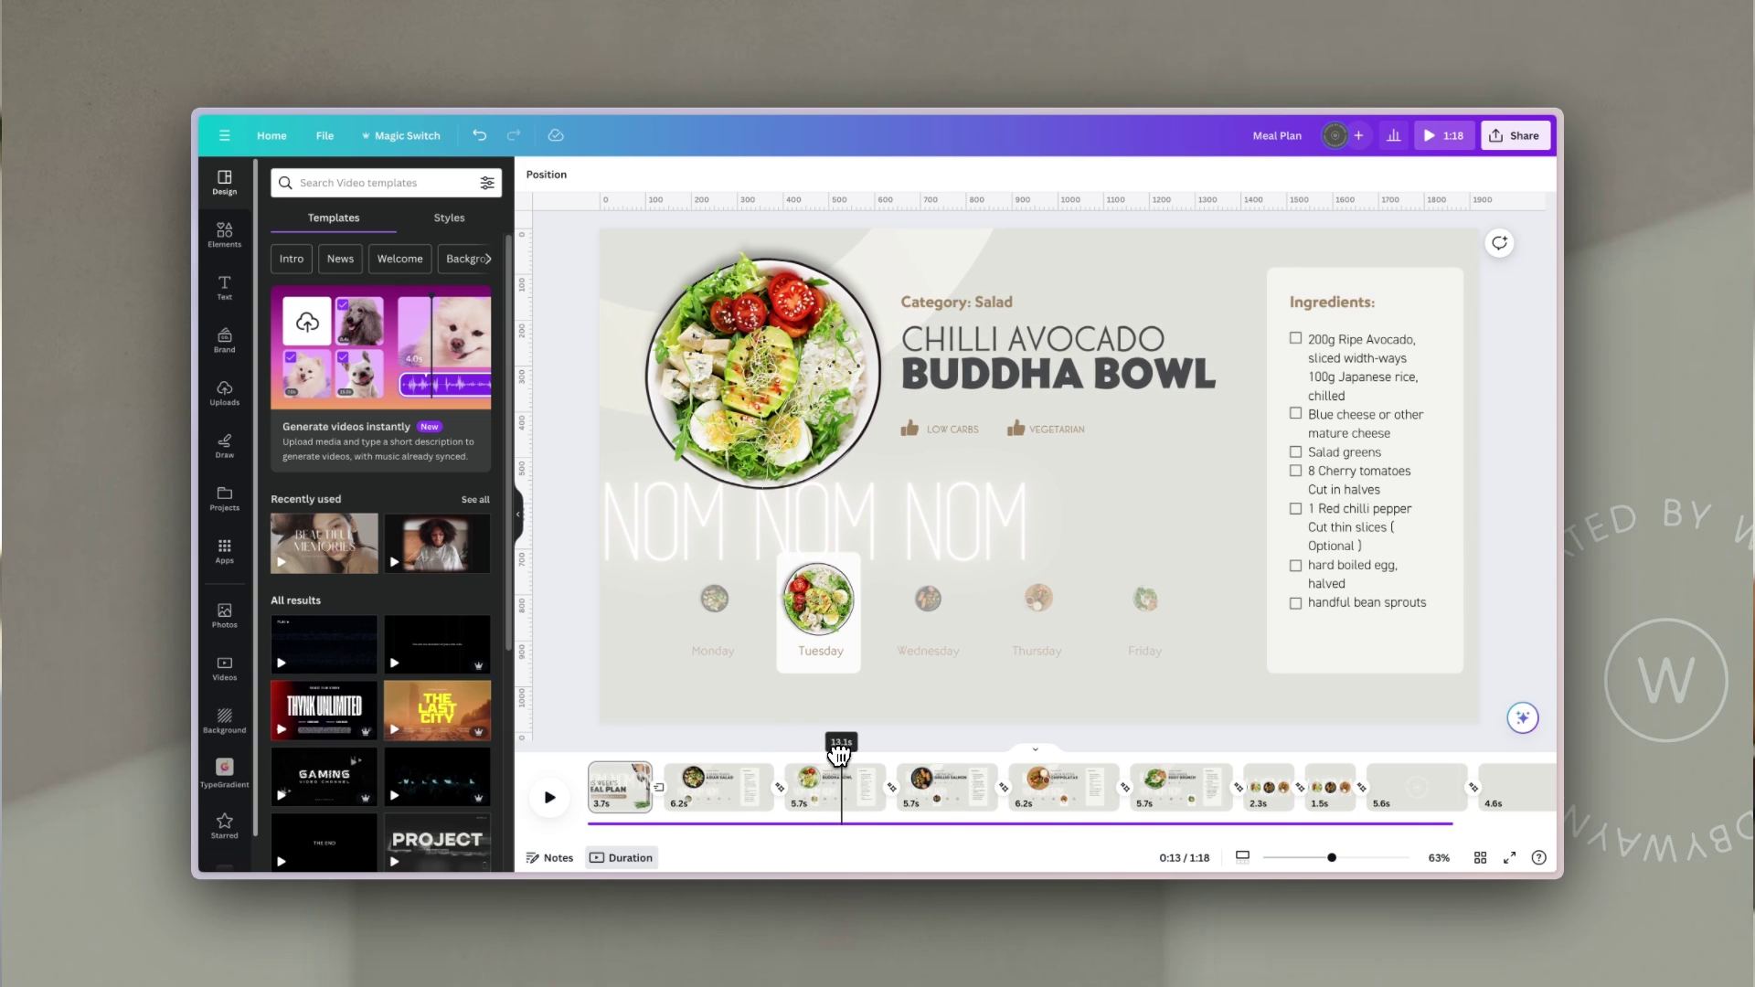
# - Delete the existing transition between the title page and the Asian Salad page, and preview the cut
pyautogui.click(780, 789)
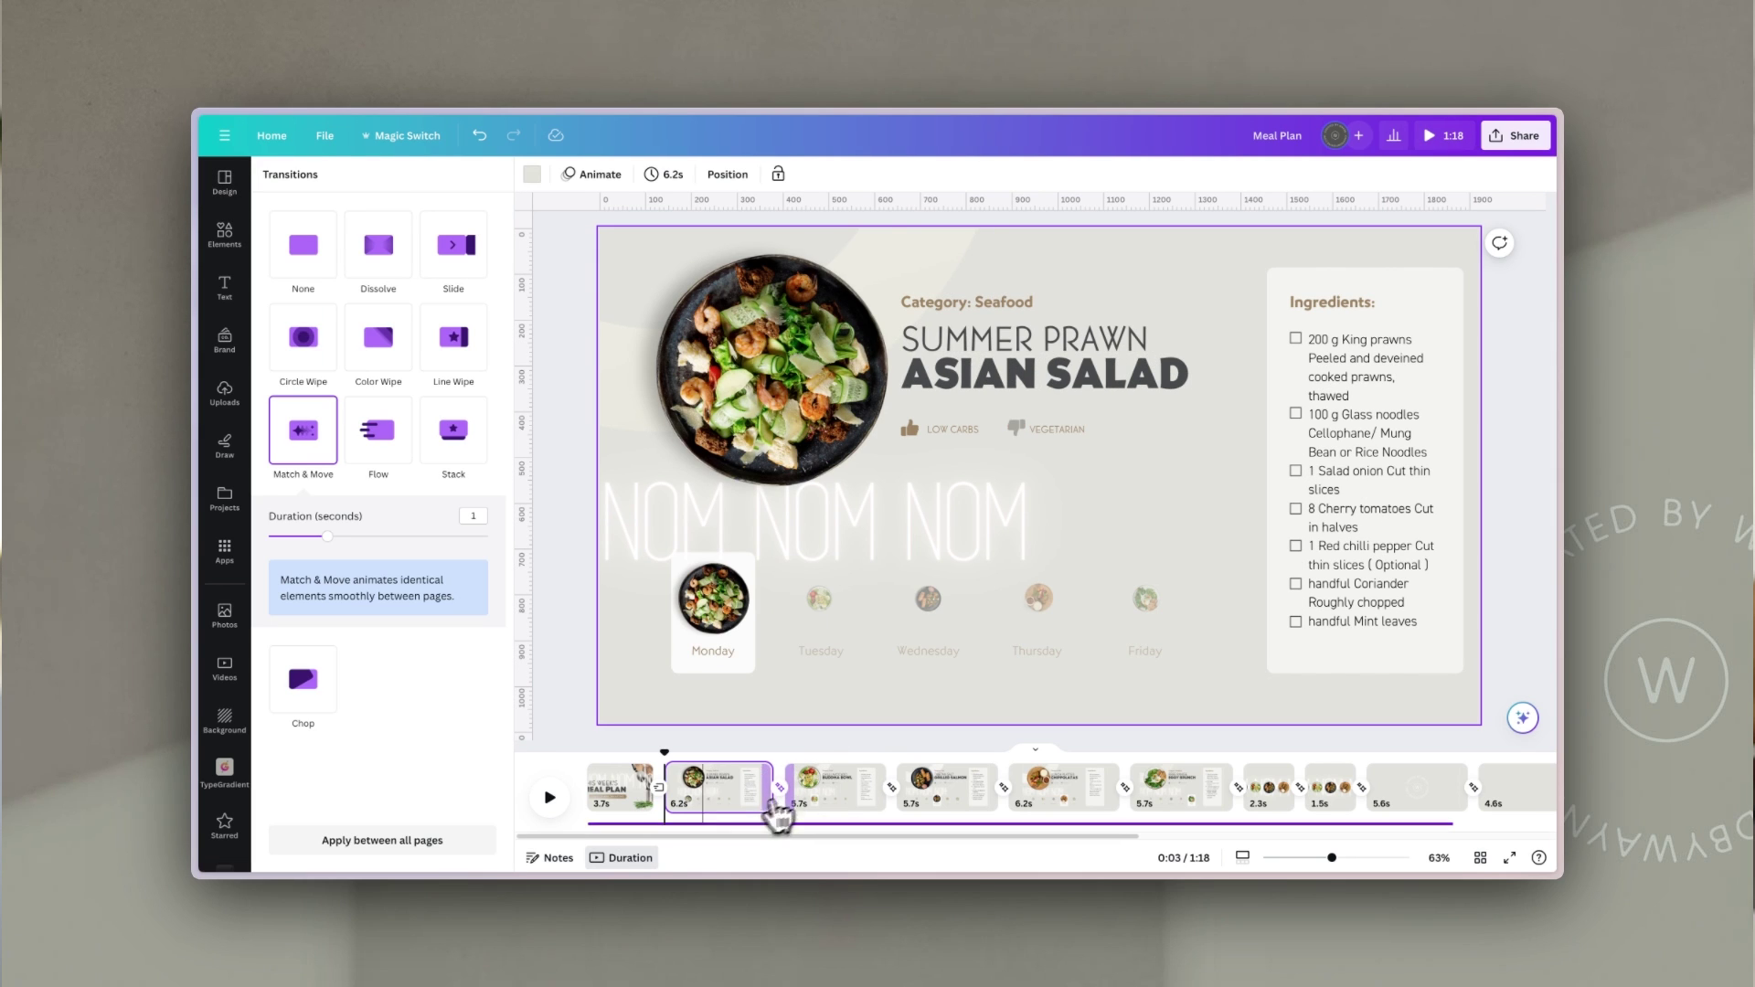
pyautogui.press('Delete')
pyautogui.moveTo(666, 747); pyautogui.dragTo(796, 759)
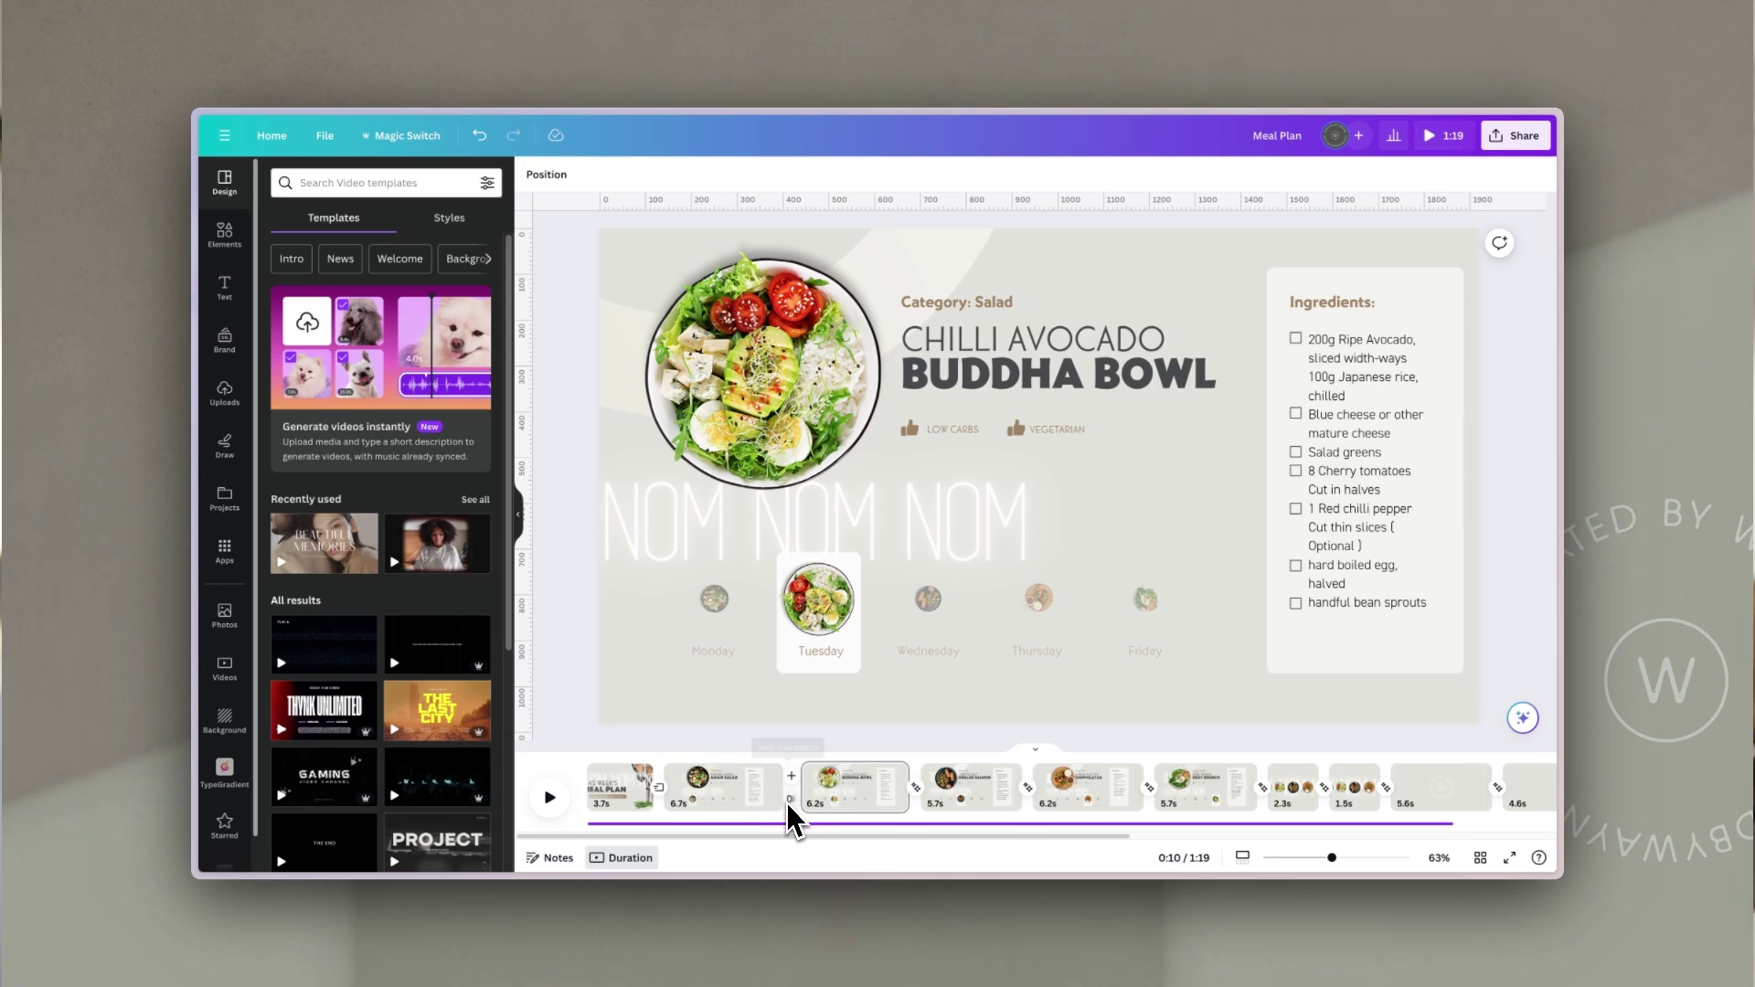
# - Add a Match & Move transition lasting 1.7 seconds and preview it into the salad page
pyautogui.click(794, 787)
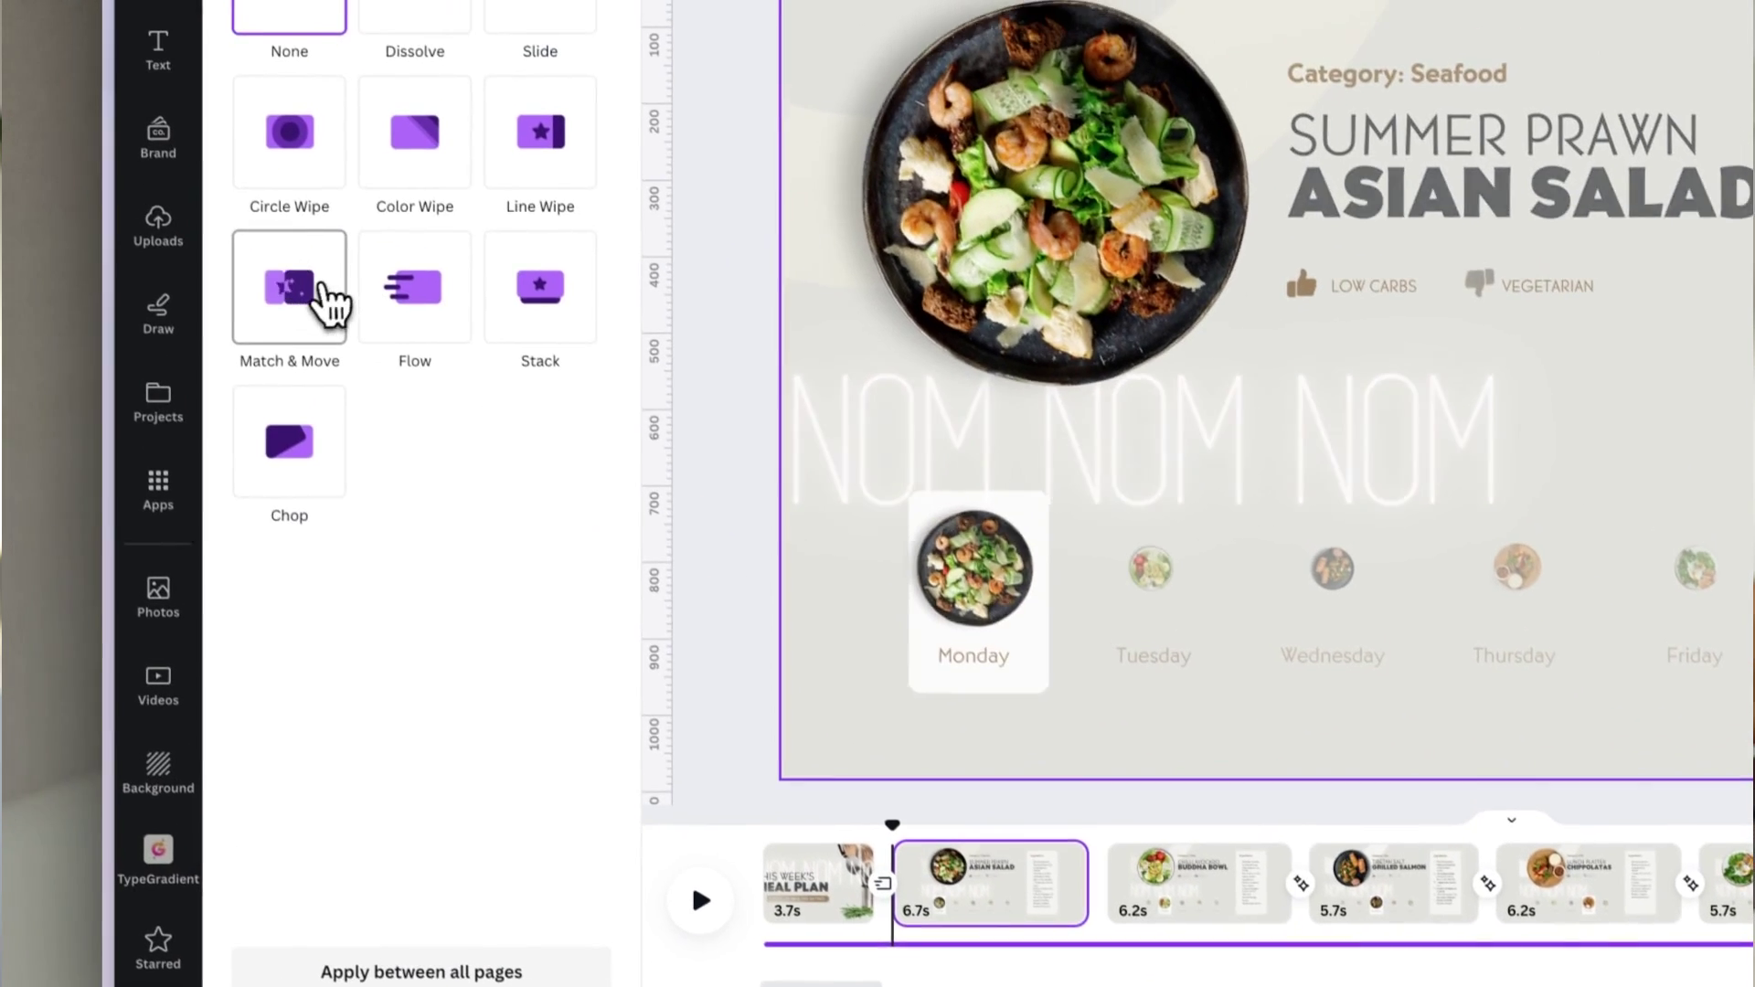
pyautogui.click(319, 430)
pyautogui.moveTo(280, 474); pyautogui.dragTo(411, 470)
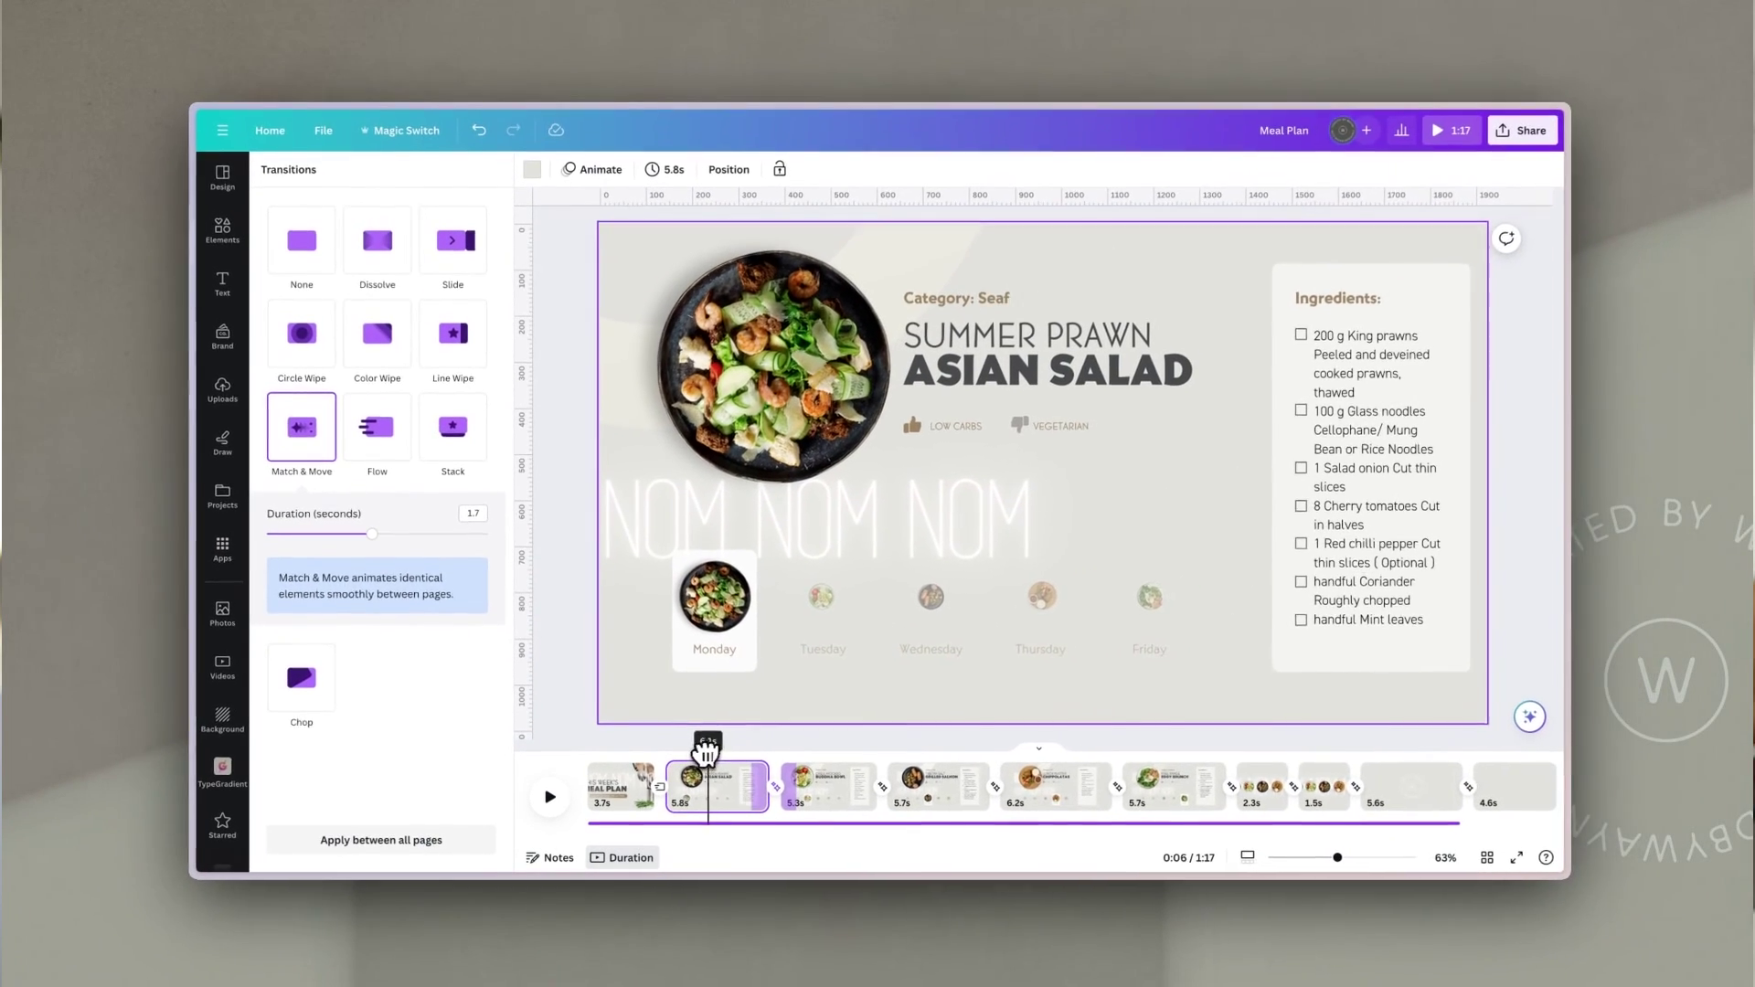
pyautogui.moveTo(707, 751); pyautogui.dragTo(1038, 781)
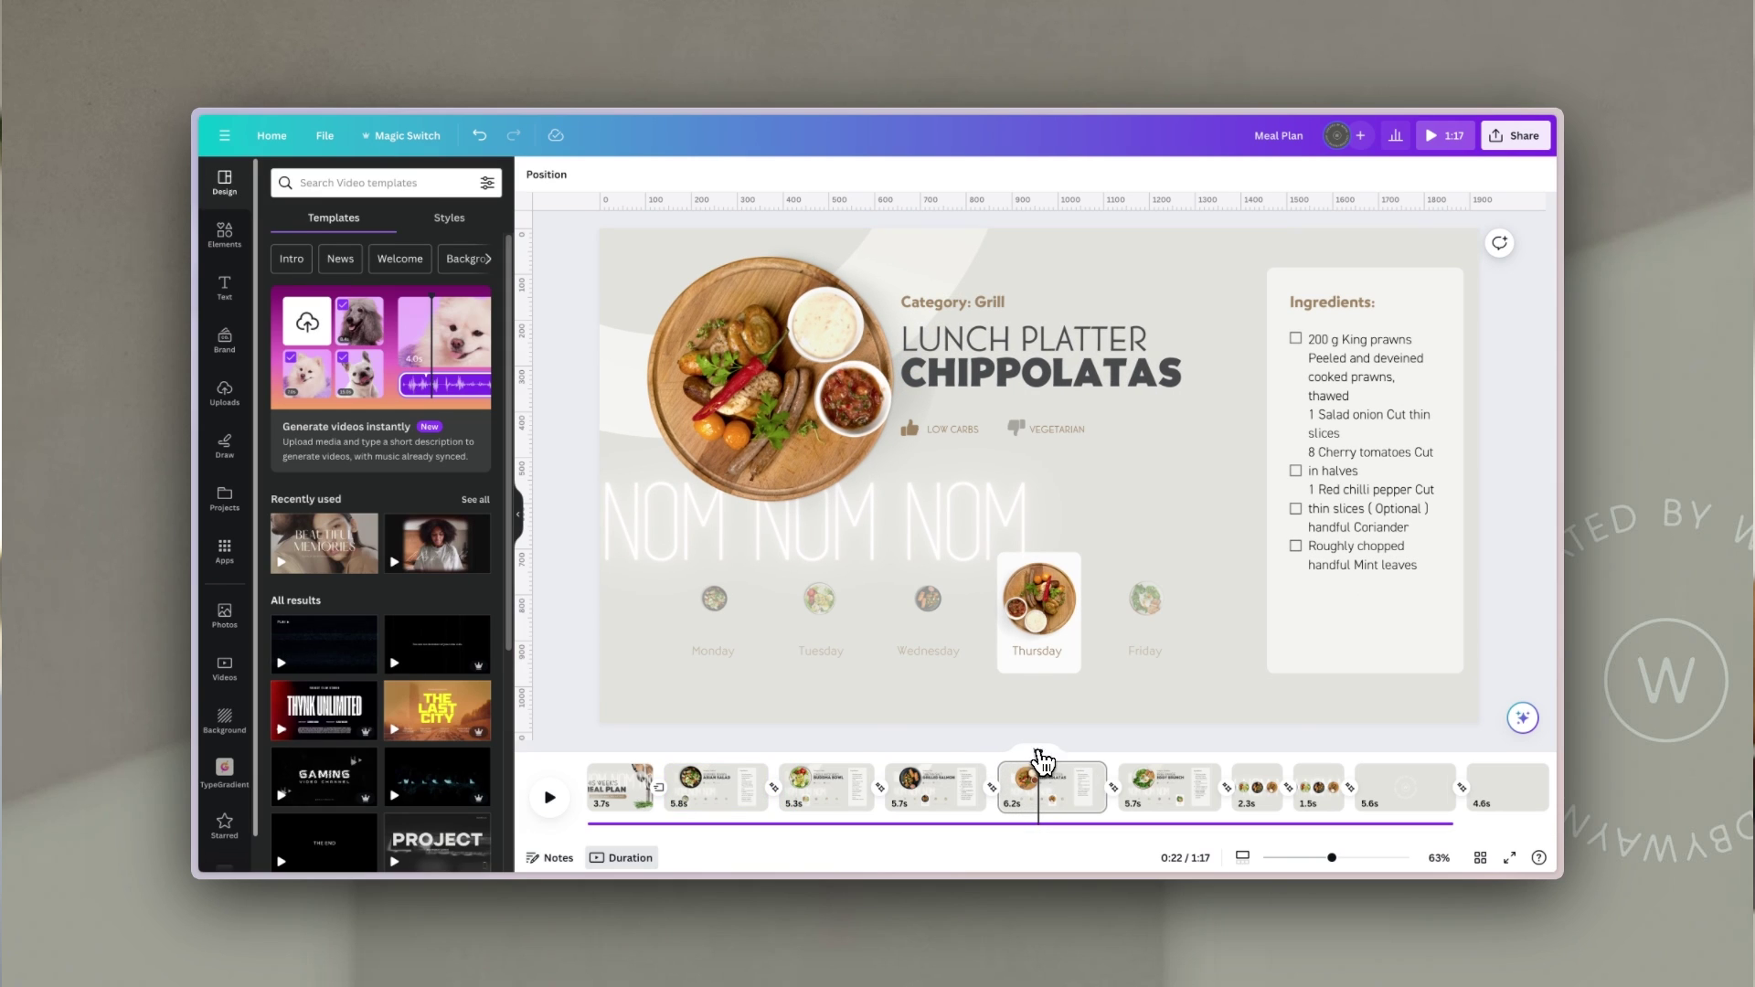
# - Preview from the Friday Eggy Brunch page through the five-plates transition to the logo outro
pyautogui.click(1195, 757)
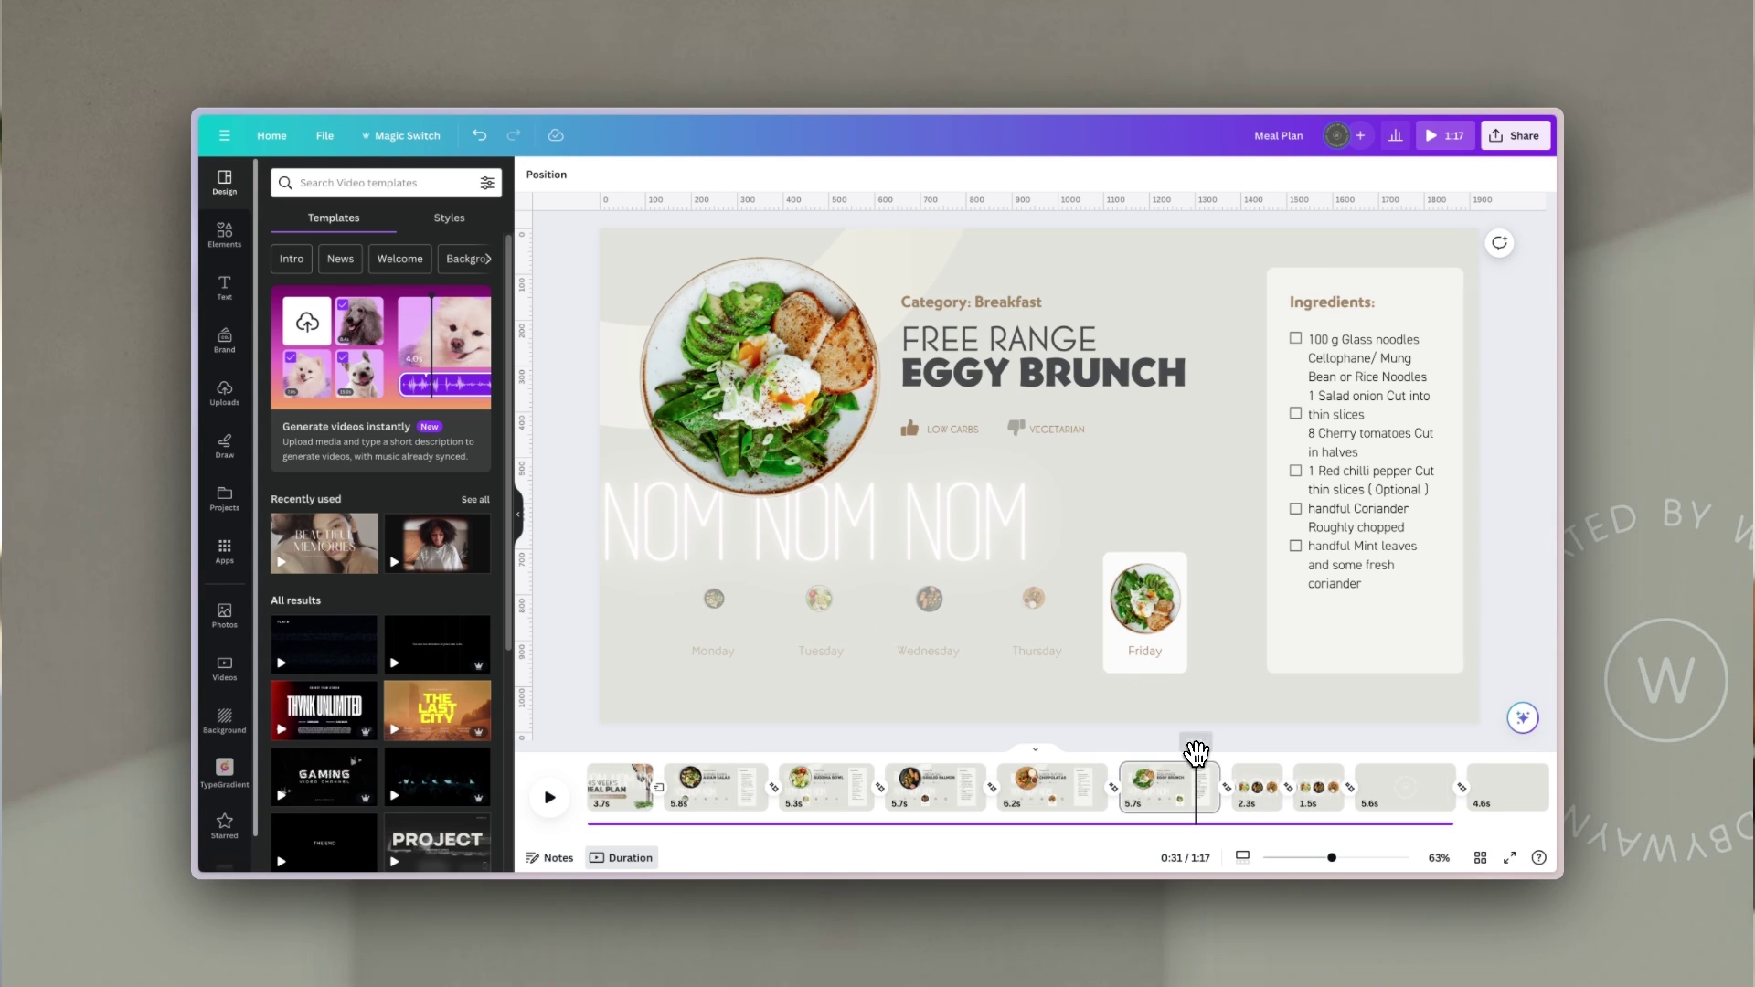
pyautogui.moveTo(1201, 752); pyautogui.dragTo(1254, 745)
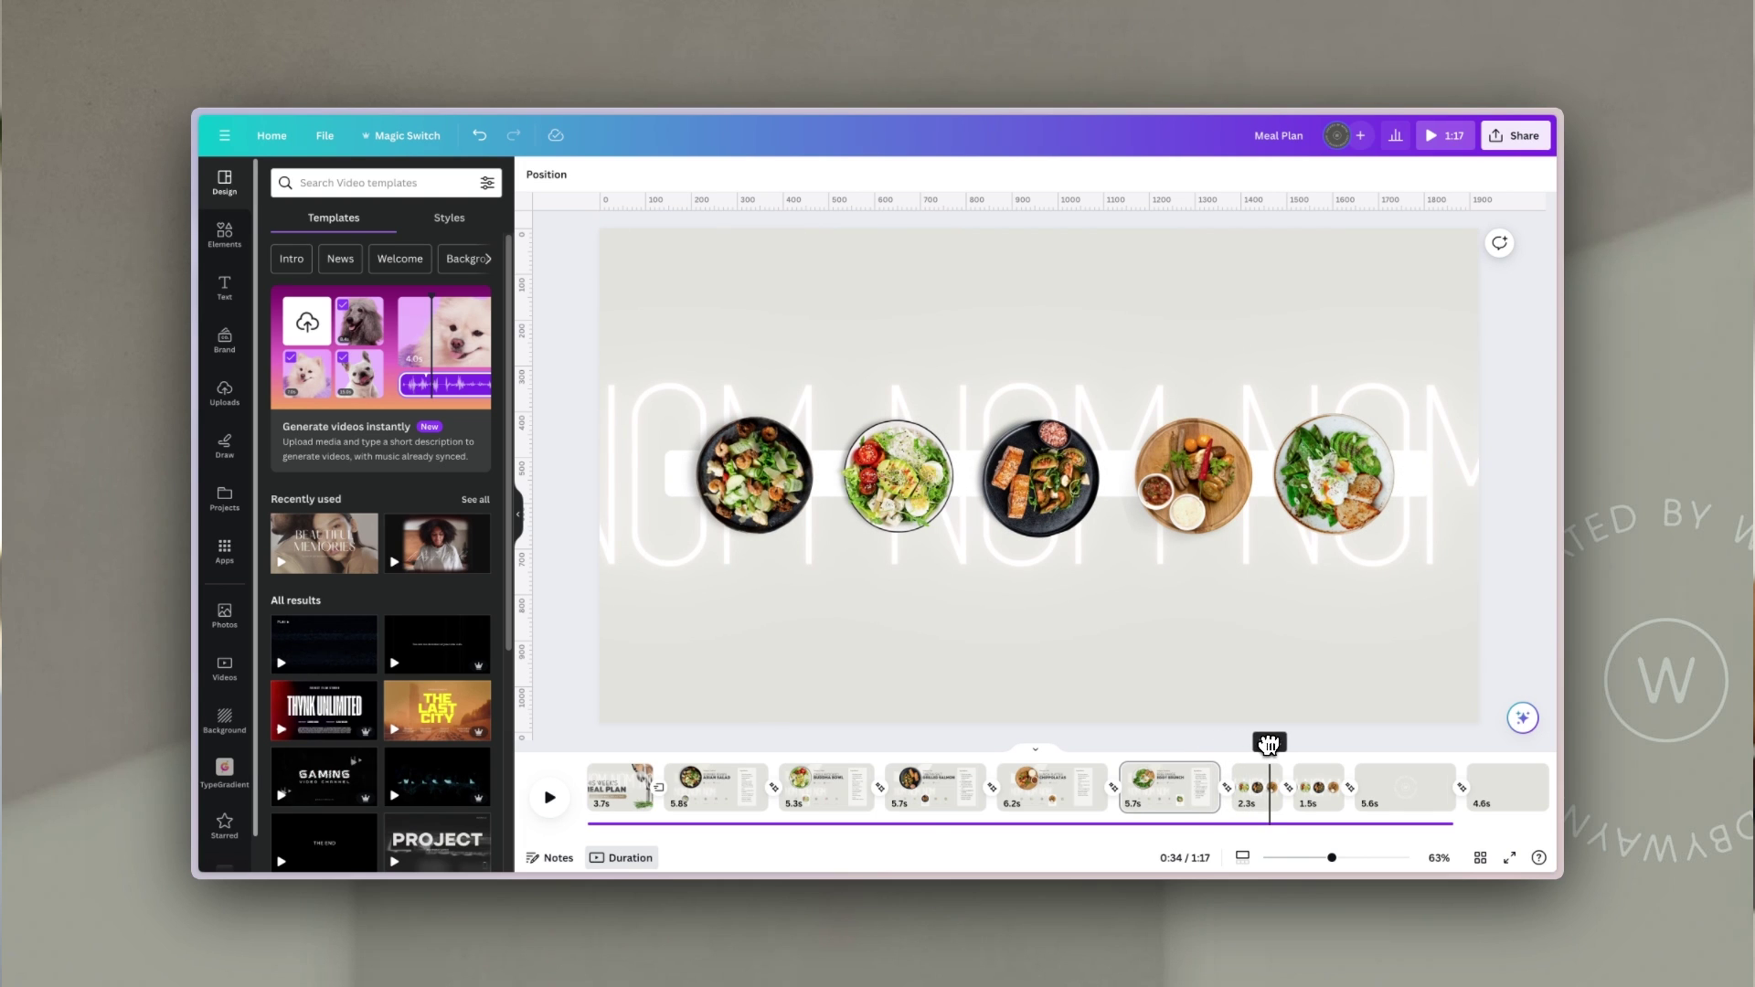
pyautogui.moveTo(1280, 745); pyautogui.dragTo(1359, 748)
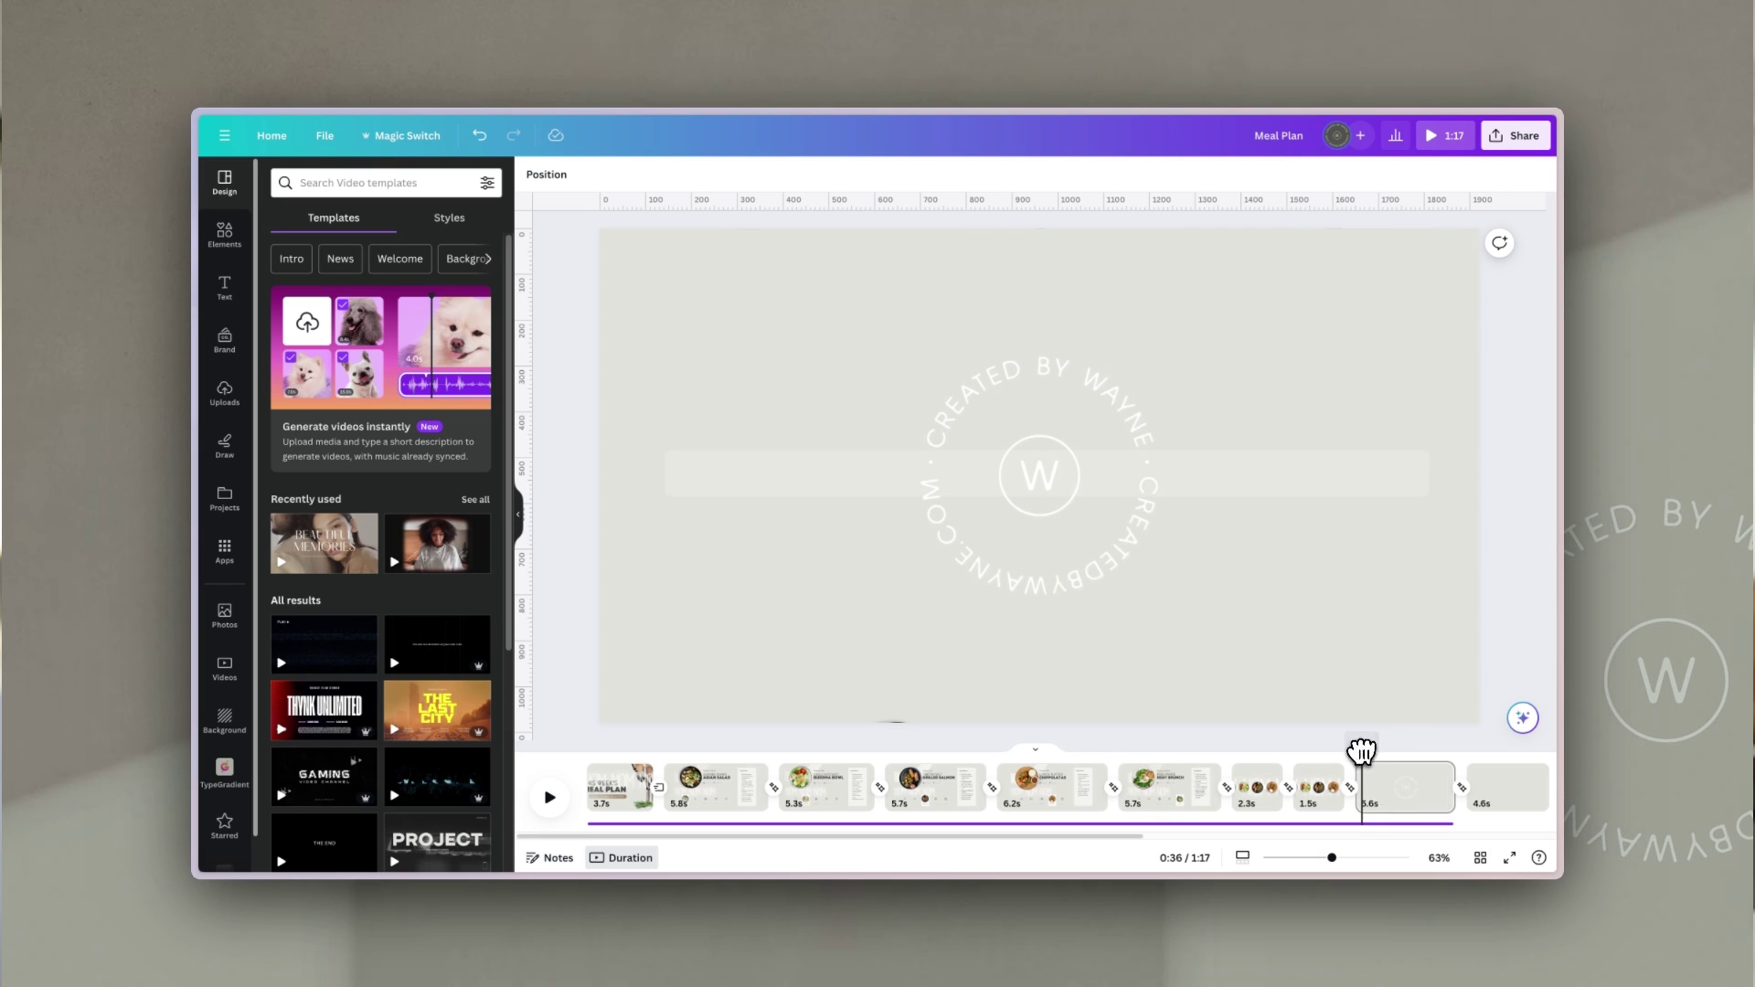
# - Select all elements on the outro page, then rewind and play the video from the title page
pyautogui.click(1384, 788)
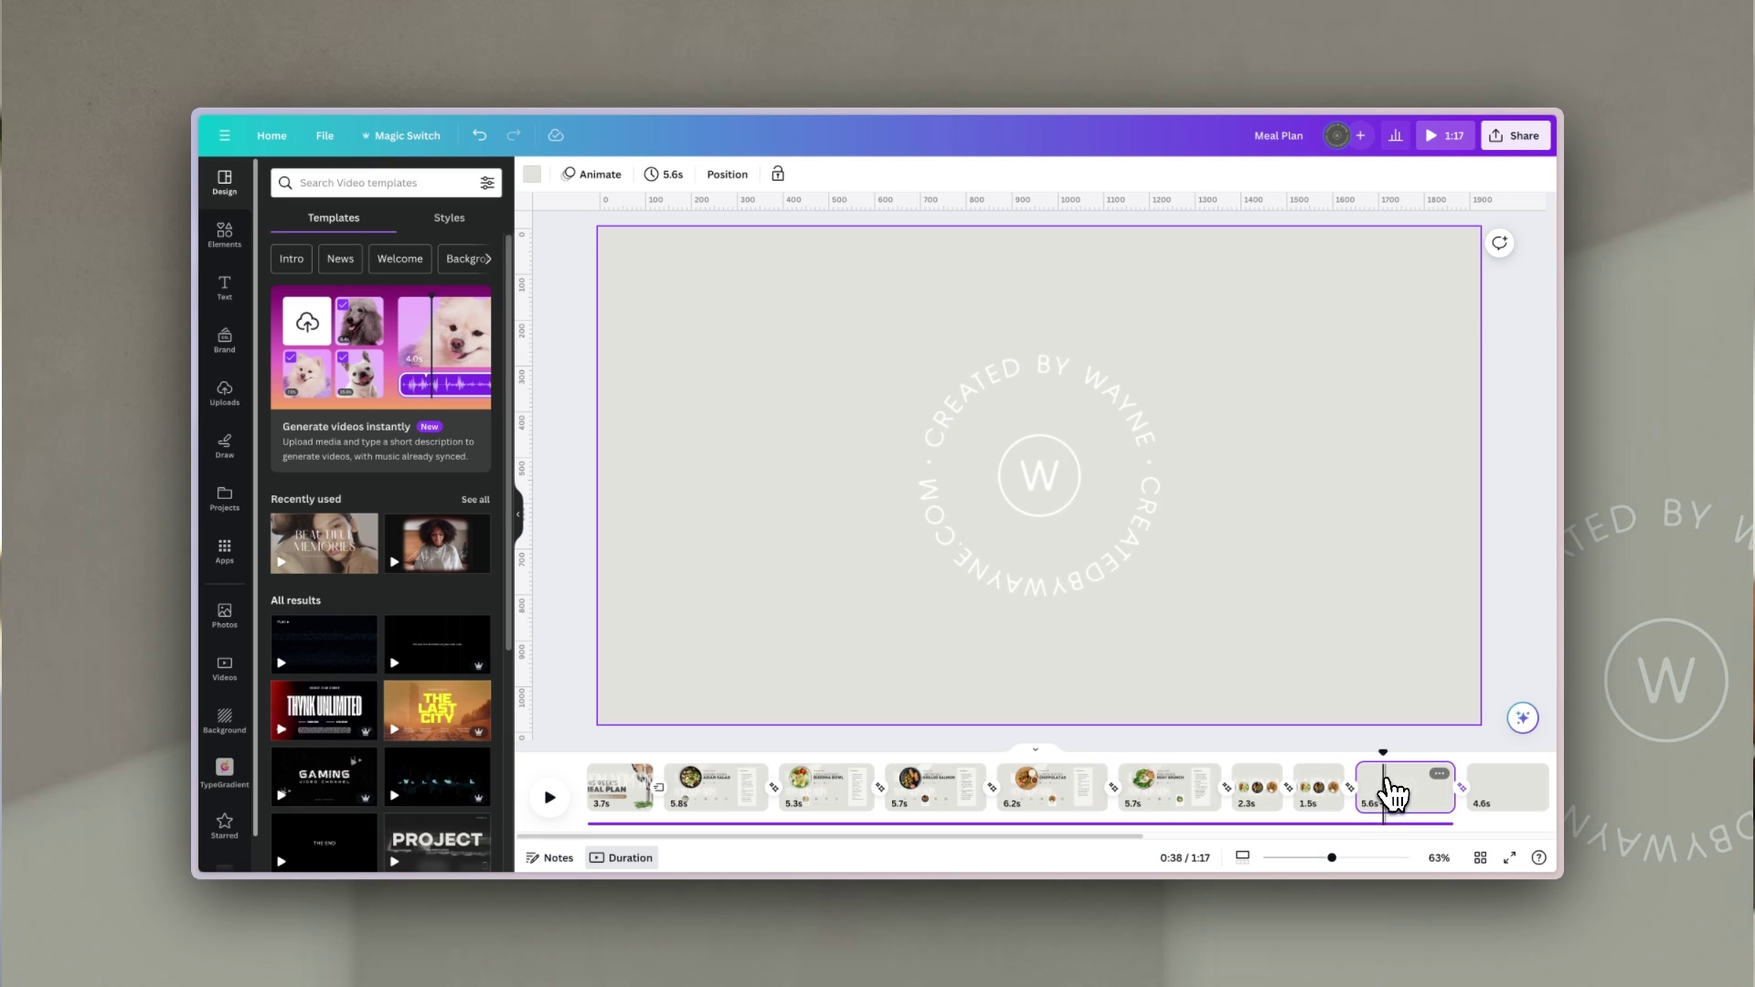
pyautogui.click(1289, 740)
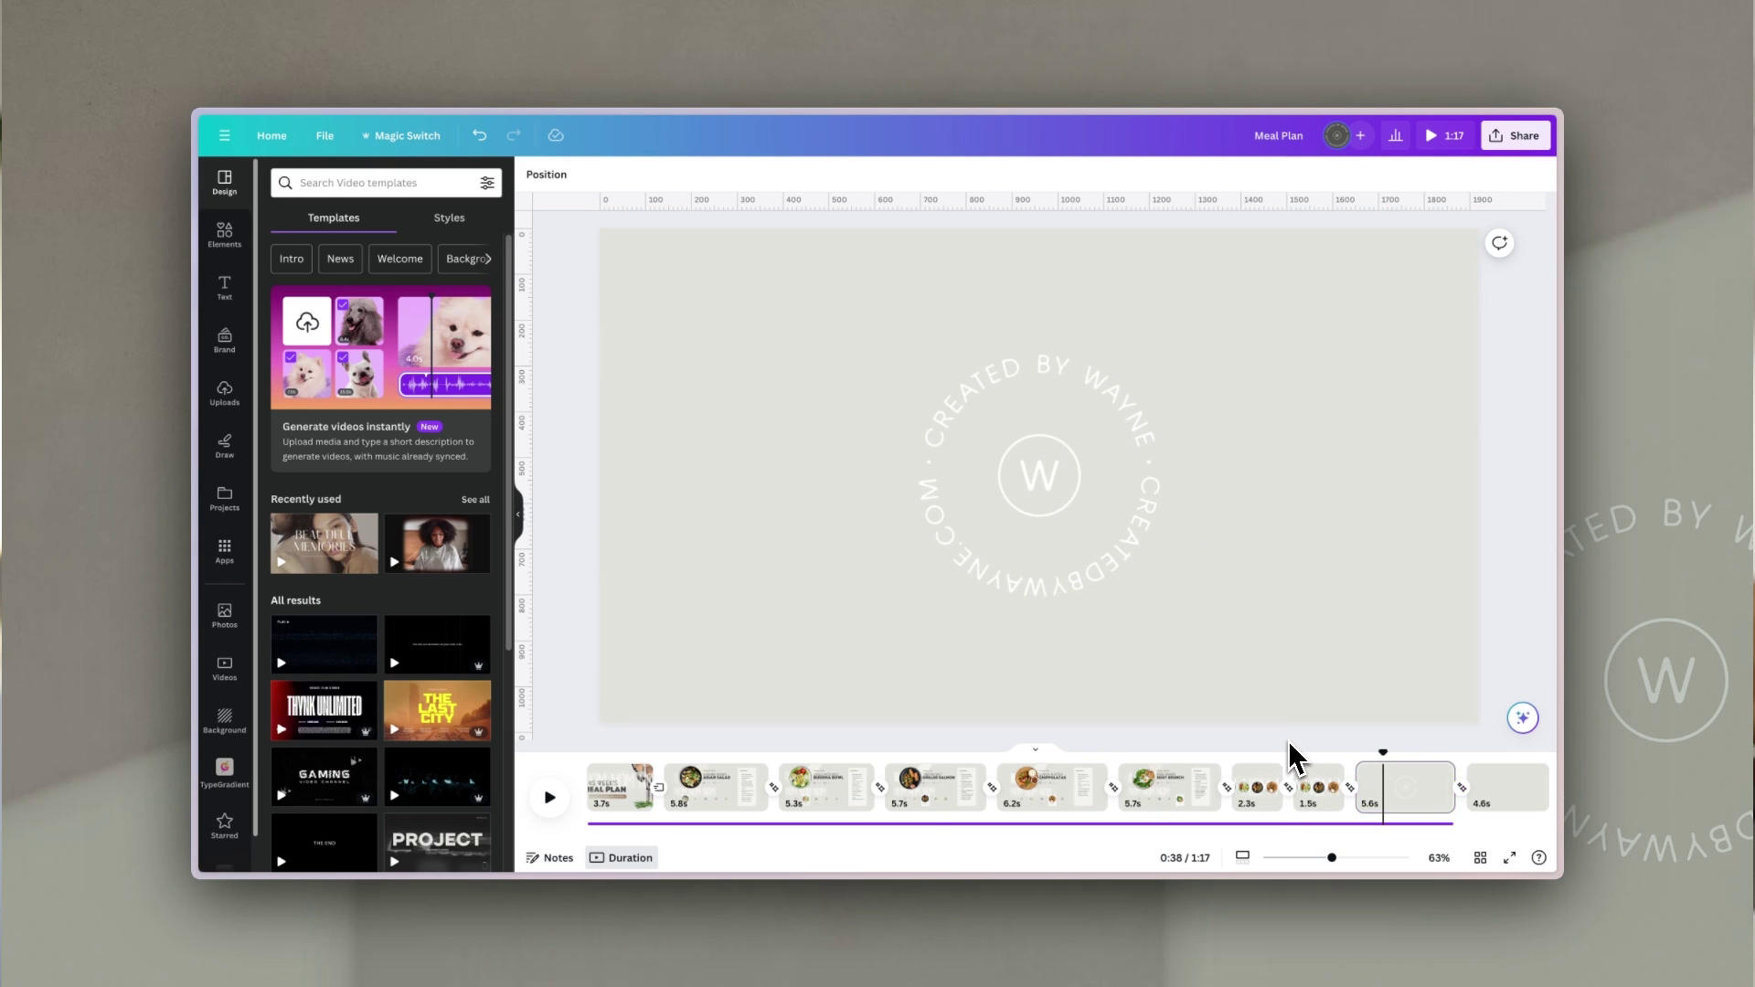
pyautogui.hotkey('ctrl', 'a')
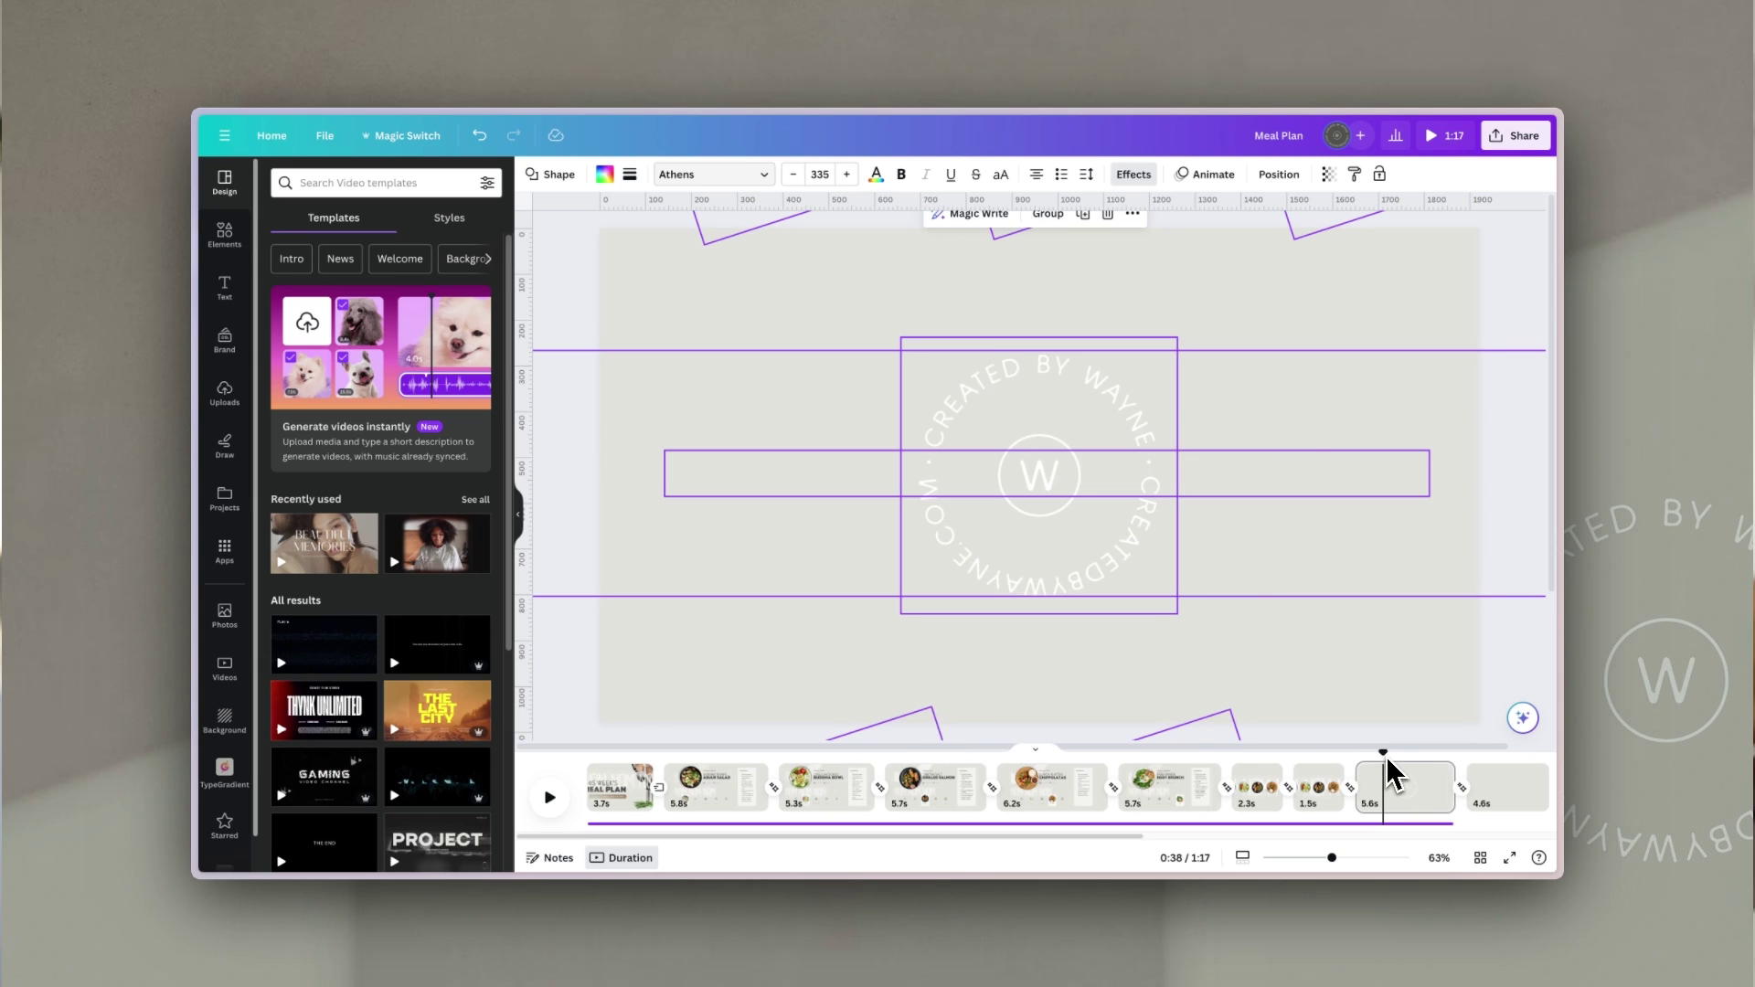
pyautogui.moveTo(1381, 754); pyautogui.dragTo(588, 743)
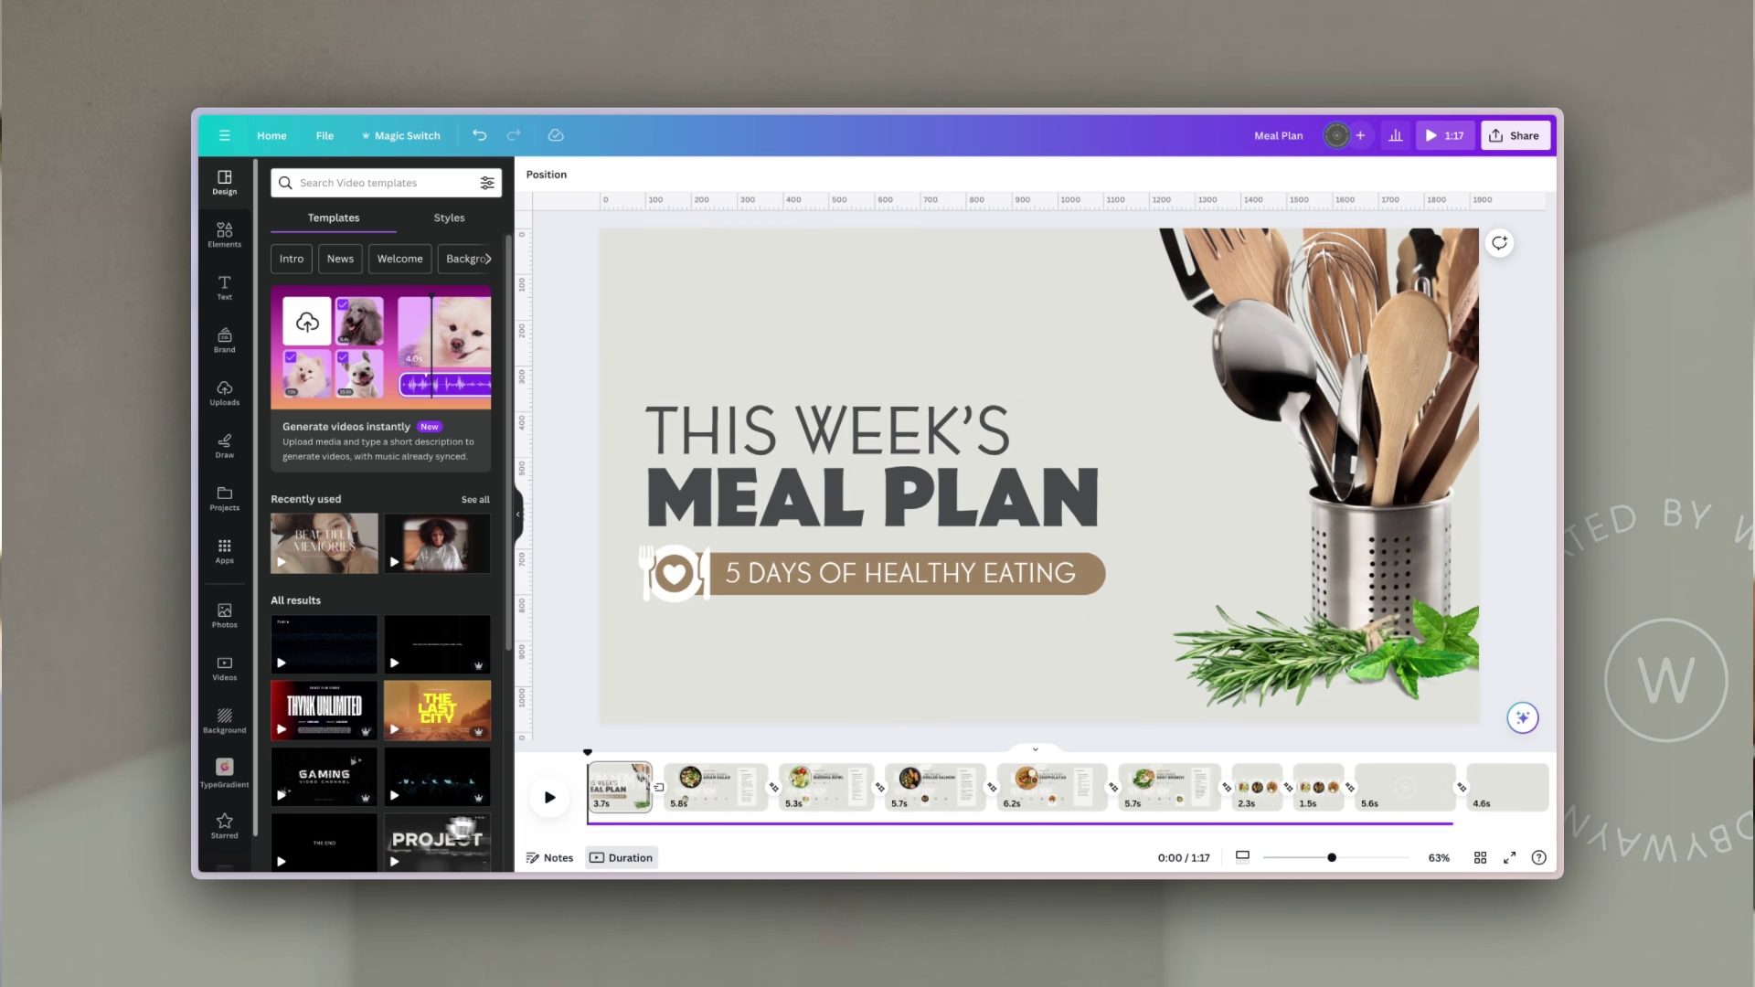
pyautogui.click(550, 797)
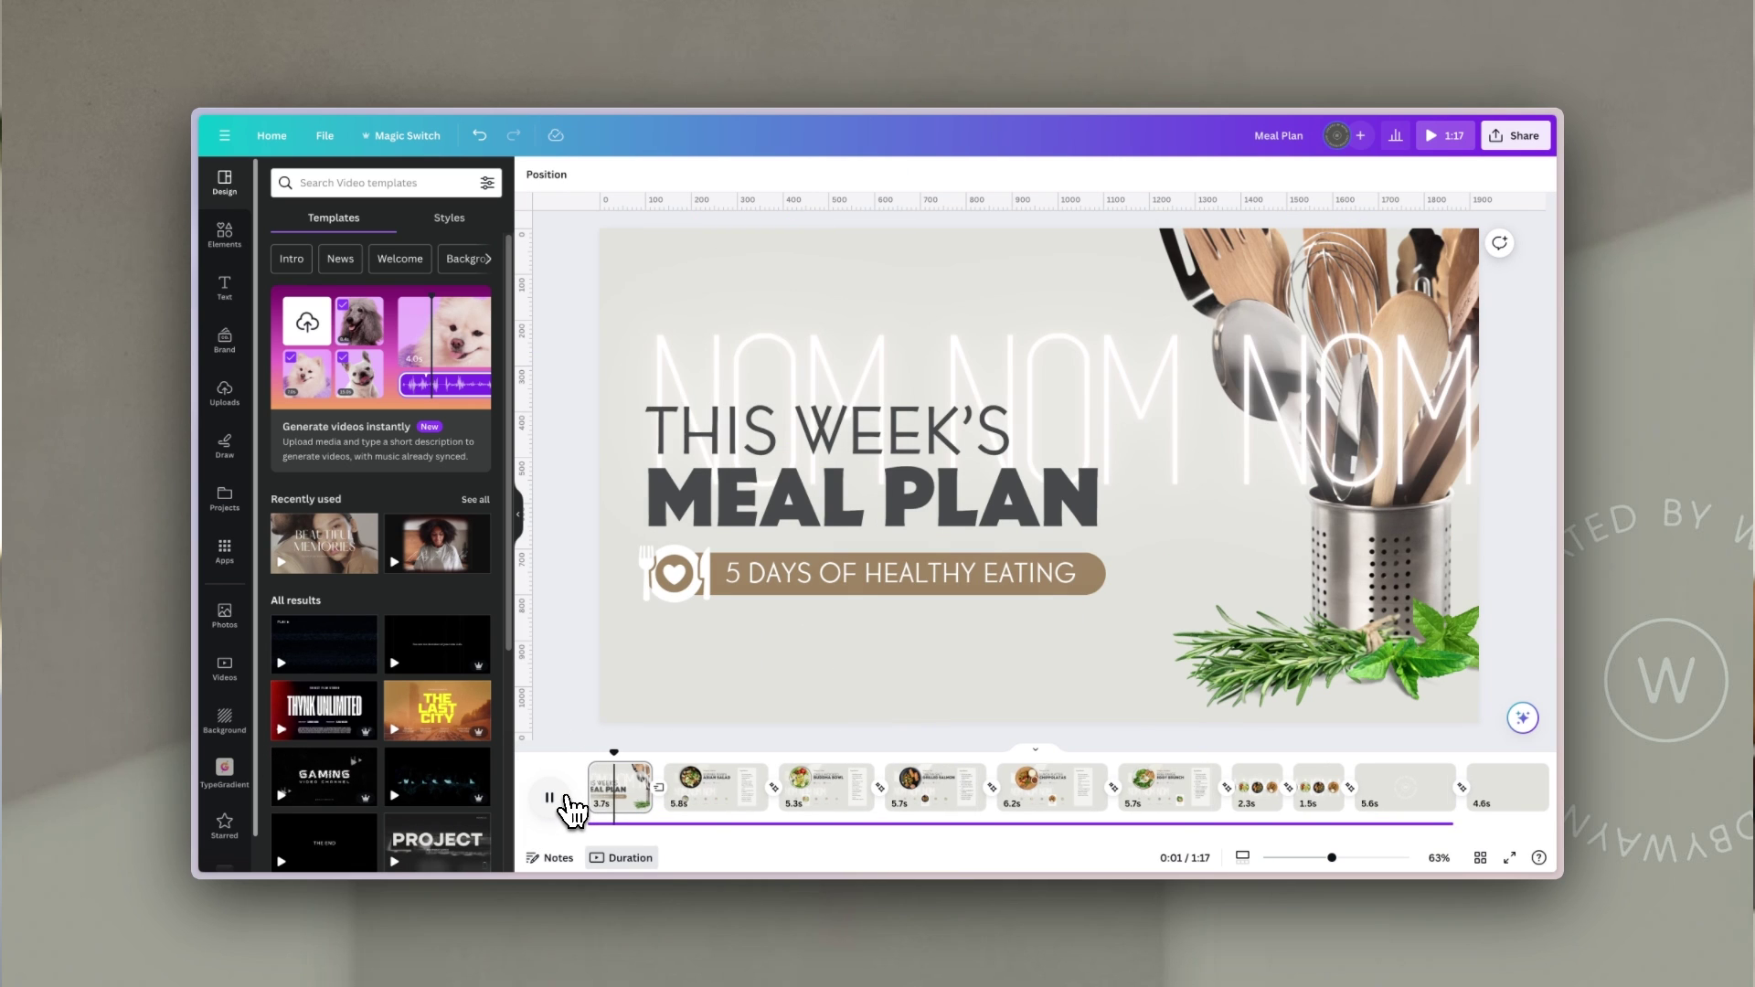